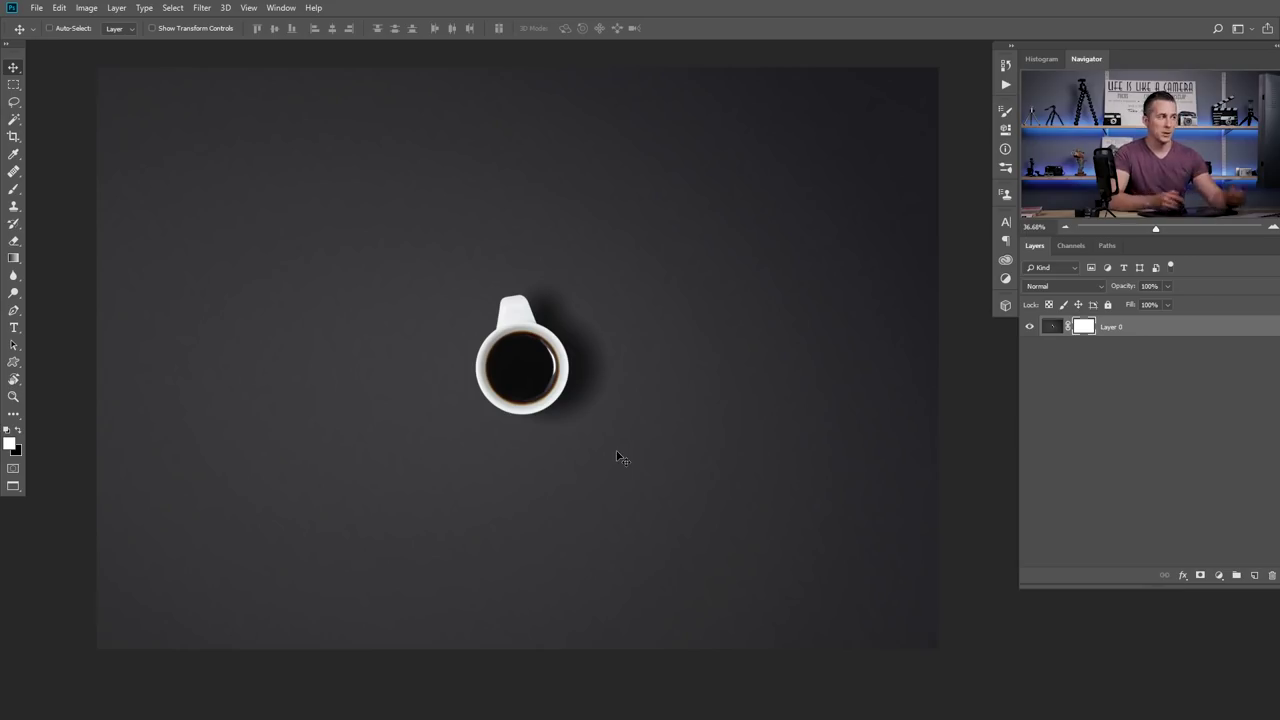
left_click(14, 189)
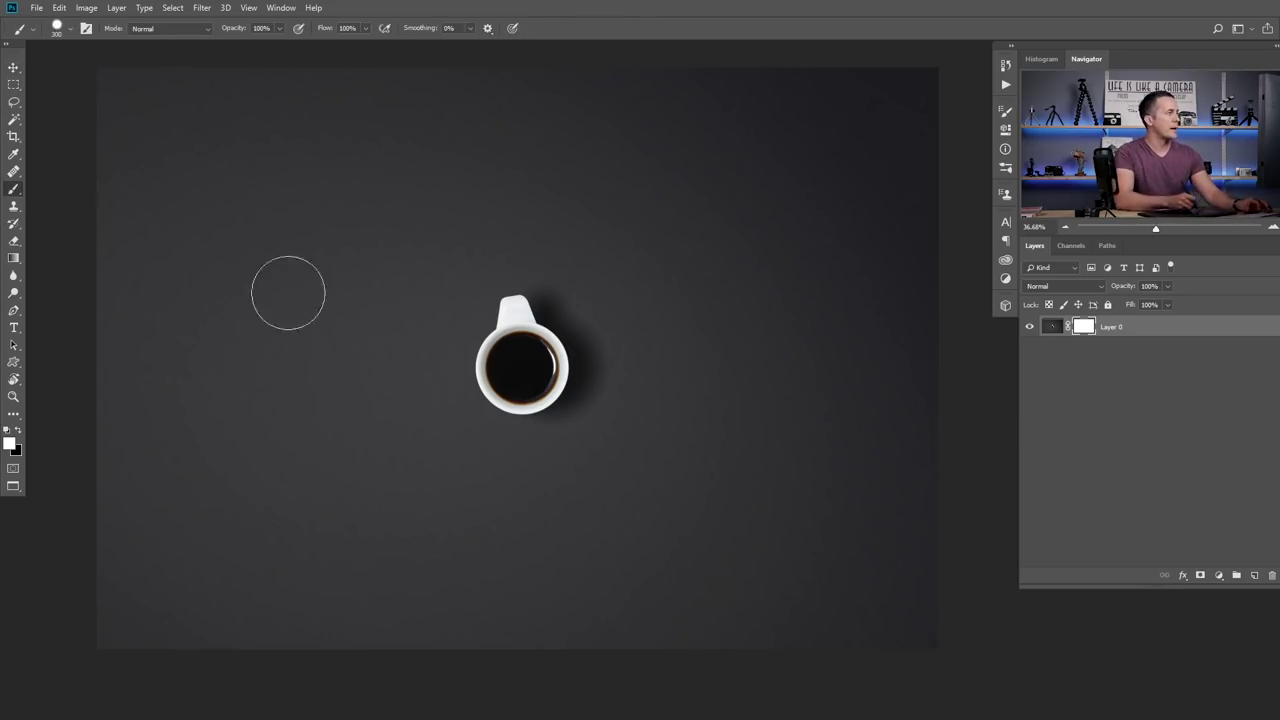
key("x")
mouse_move(500, 300)
left_mouse_down()
mouse_move(548, 295)
mouse_move(566, 324)
mouse_move(516, 377)
mouse_move(484, 446)
mouse_move(543, 420)
left_mouse_up()
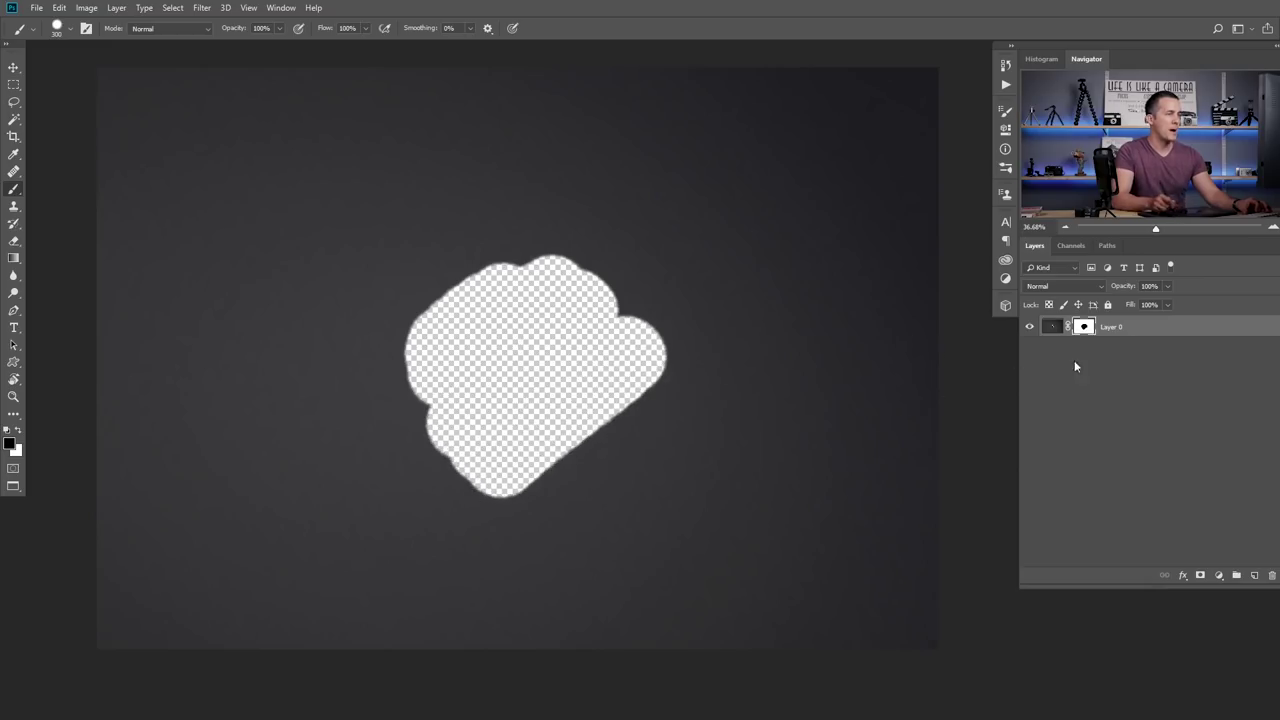
key("x")
mouse_move(623, 383)
left_mouse_down()
mouse_move(674, 366)
mouse_move(474, 495)
mouse_move(651, 323)
mouse_move(540, 300)
mouse_move(403, 343)
left_mouse_up()
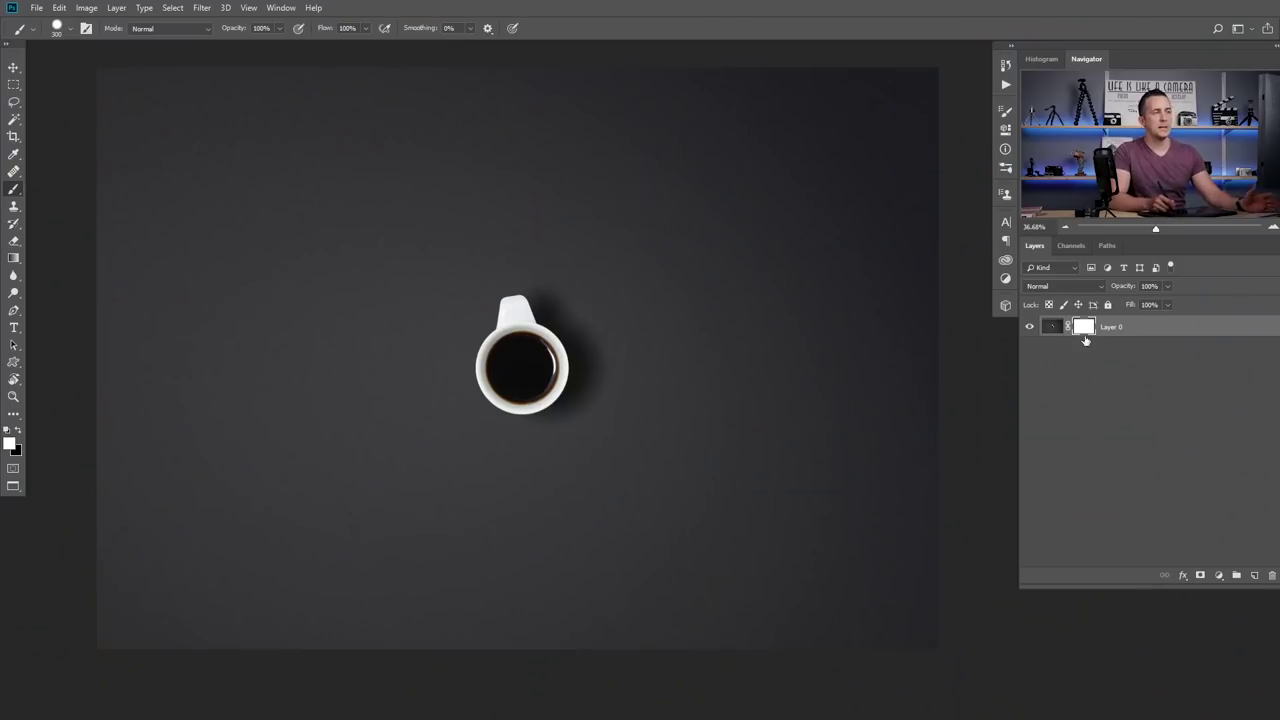
Delete Layer 0's layer mask, leaving the coffee cup photo as a plain layer.
right_click(1086, 330)
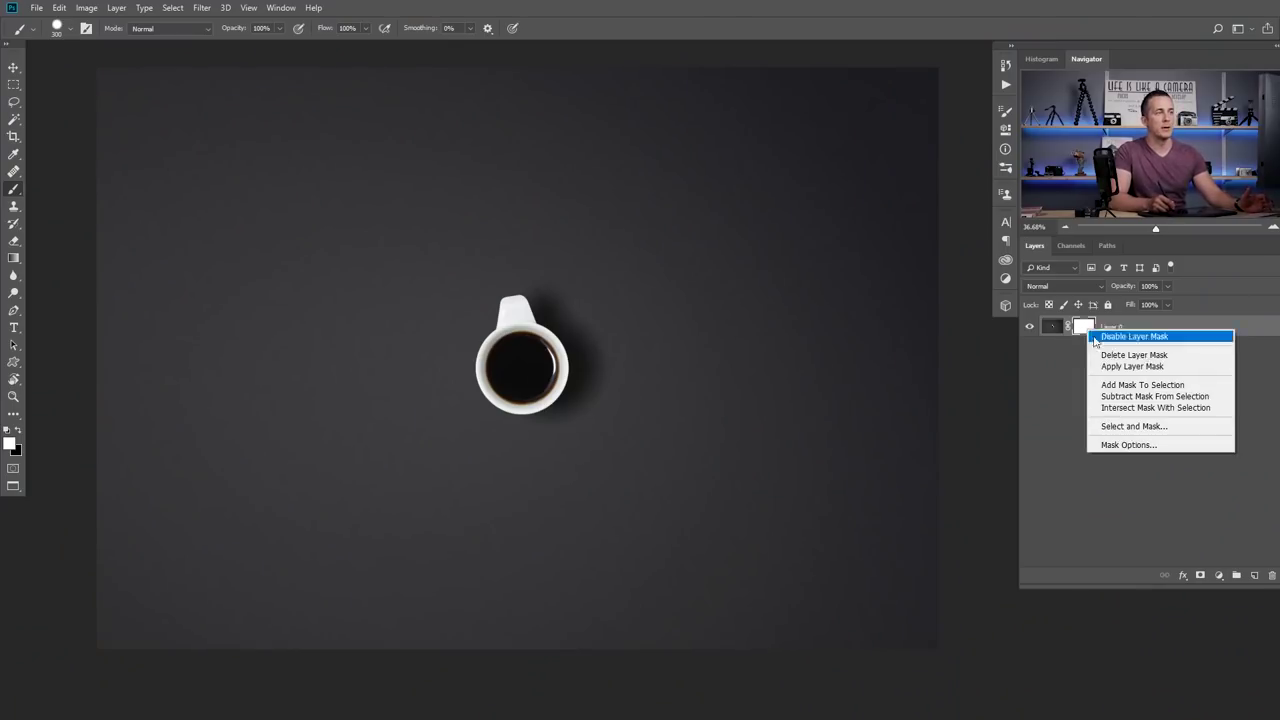
left_click(1113, 357)
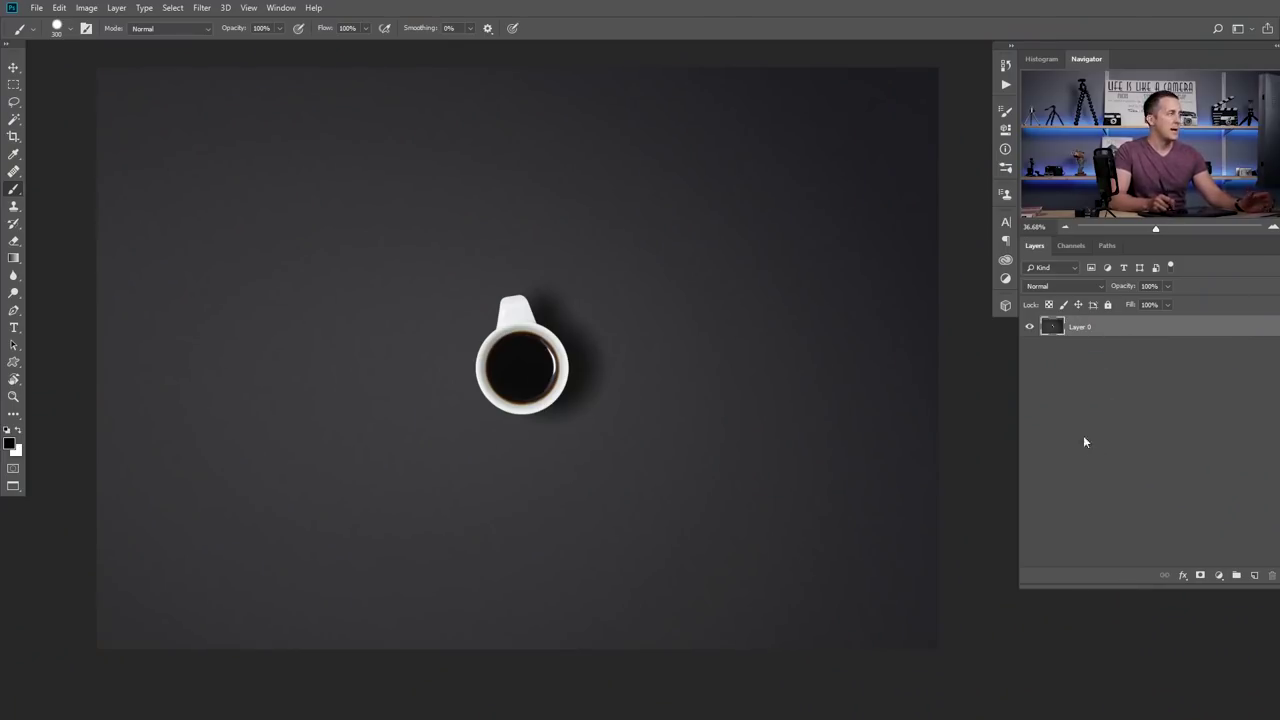
left_click(14, 311)
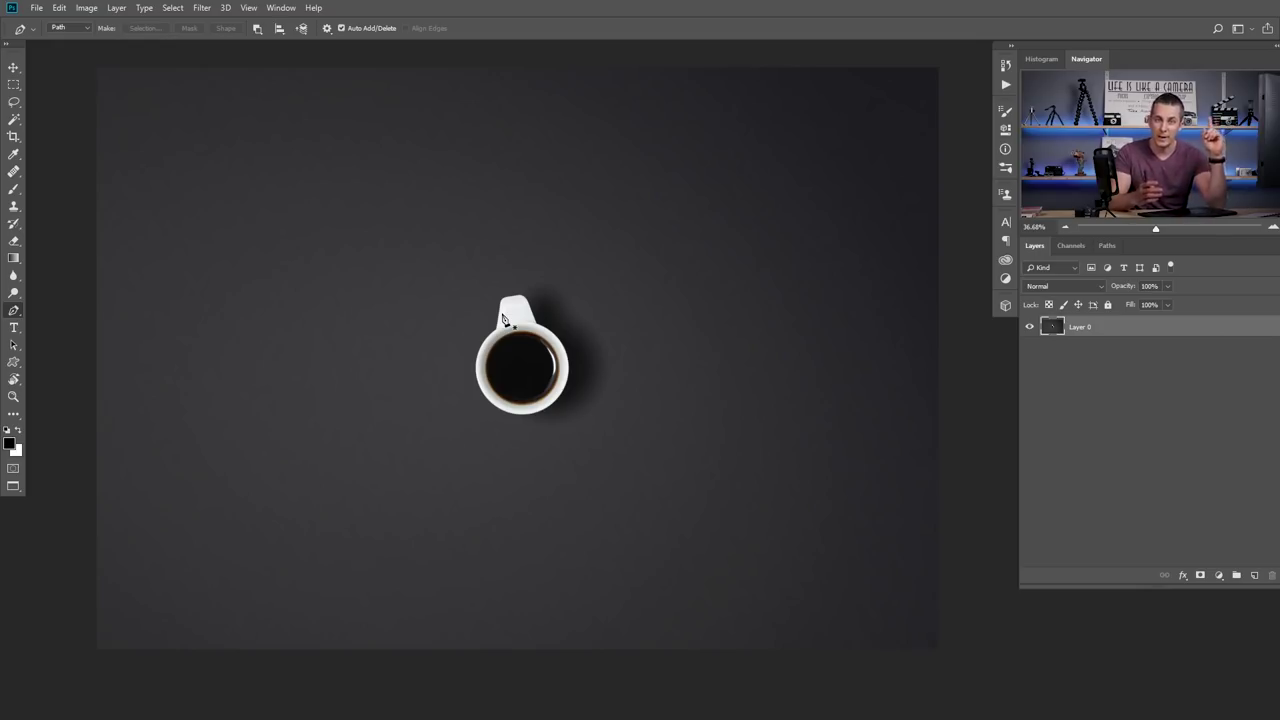
Zoom in and place curved pen anchors around the cup's left, lower and right rim.
left_click_drag(463, 337, 503, 326)
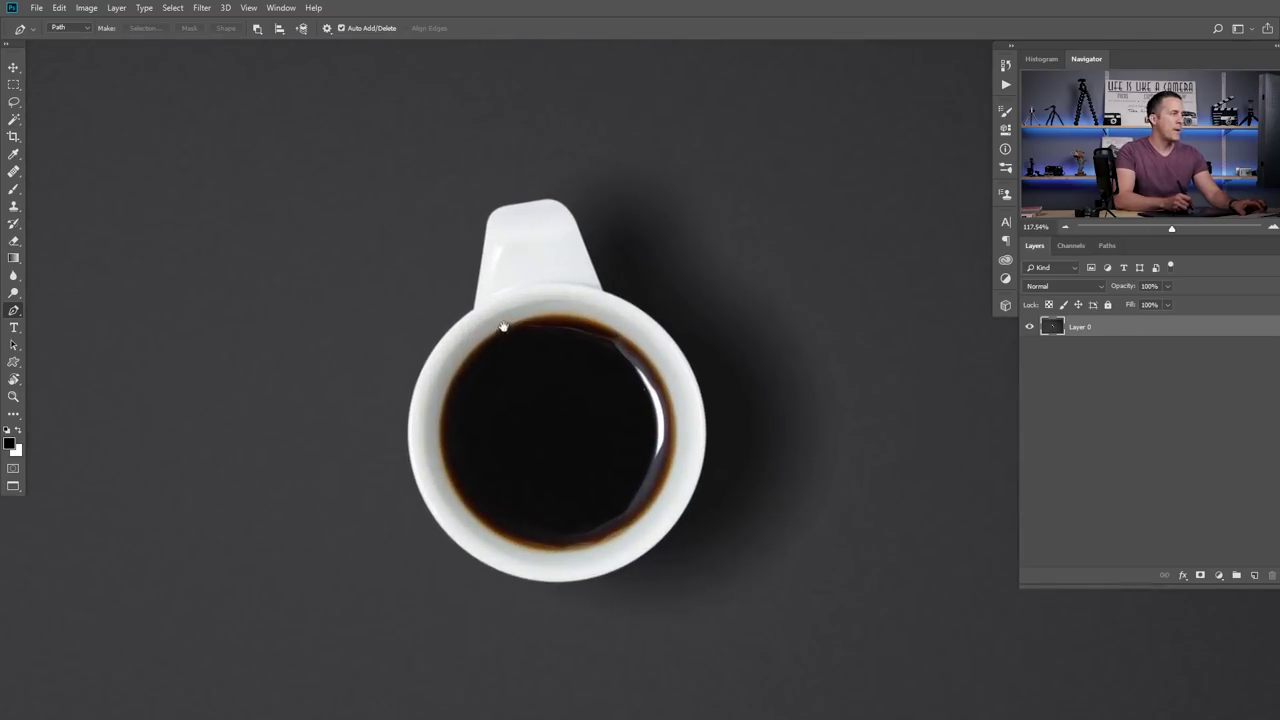
left_click_drag(460, 270, 493, 272)
left_click_drag(479, 325, 474, 323)
left_click(473, 313)
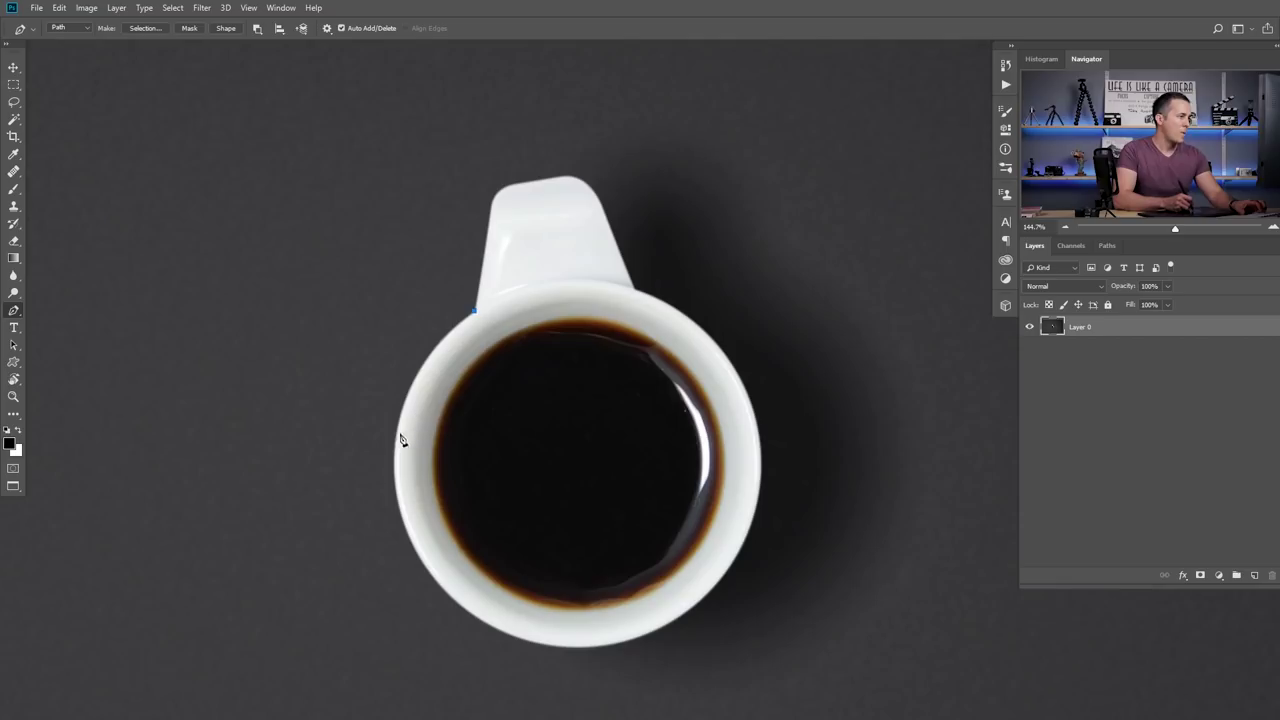
left_click_drag(396, 438, 391, 512)
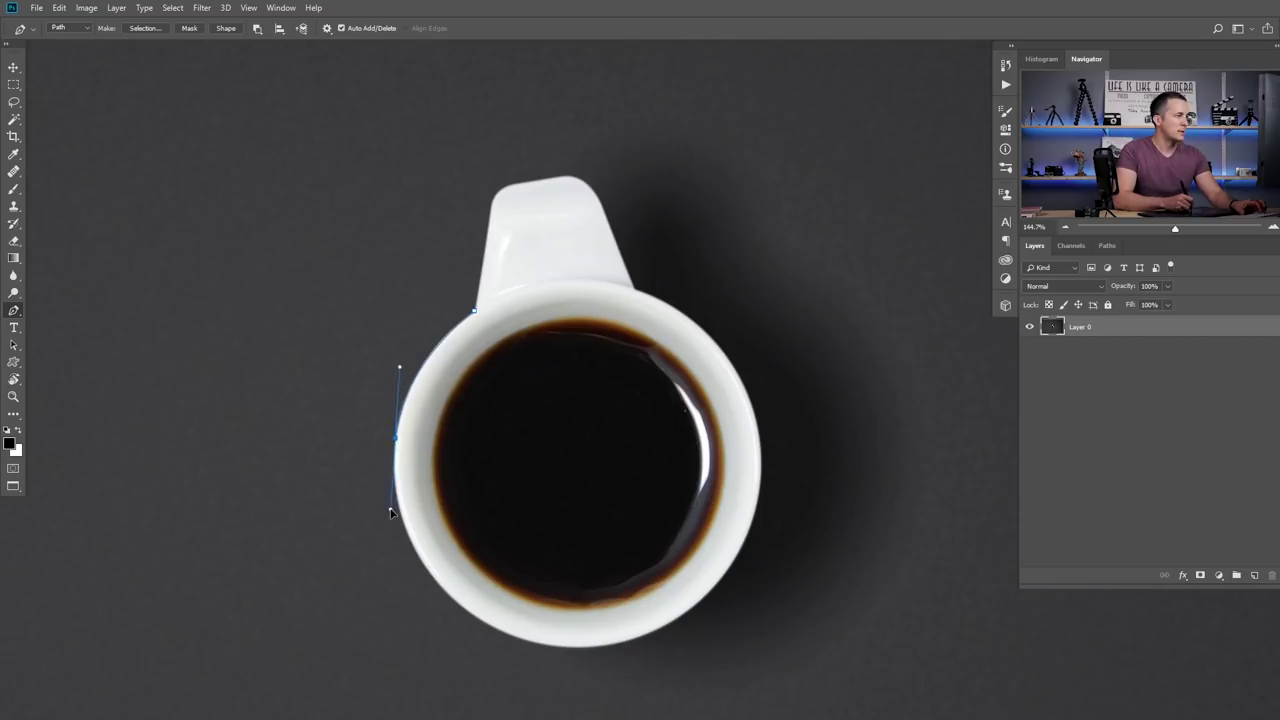
left_click(397, 440, "alt")
left_click_drag(414, 489, 395, 371)
left_click_drag(441, 466, 530, 538)
left_click_drag(445, 471, 442, 385)
left_click_drag(658, 395, 759, 460)
left_click_drag(689, 300, 646, 172)
scroll(646, 172, "up", 3)
Continue the path over the top of the handle and close it at the starting anchor.
left_click_drag(594, 263, 514, 251)
scroll(540, 230, "up", 2)
left_click(576, 174)
left_click(541, 118)
left_click(505, 107)
left_click(427, 121)
left_click(386, 222)
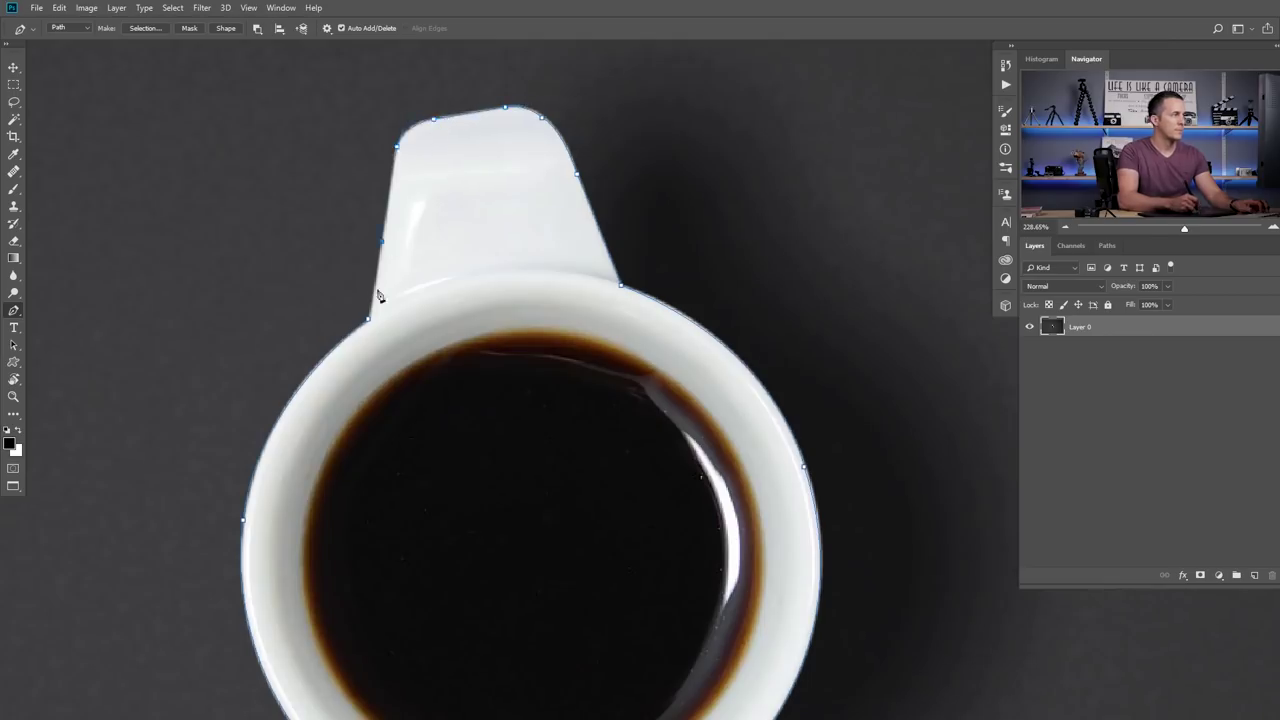
left_click(369, 319)
key("ctrl+0")
key("v")
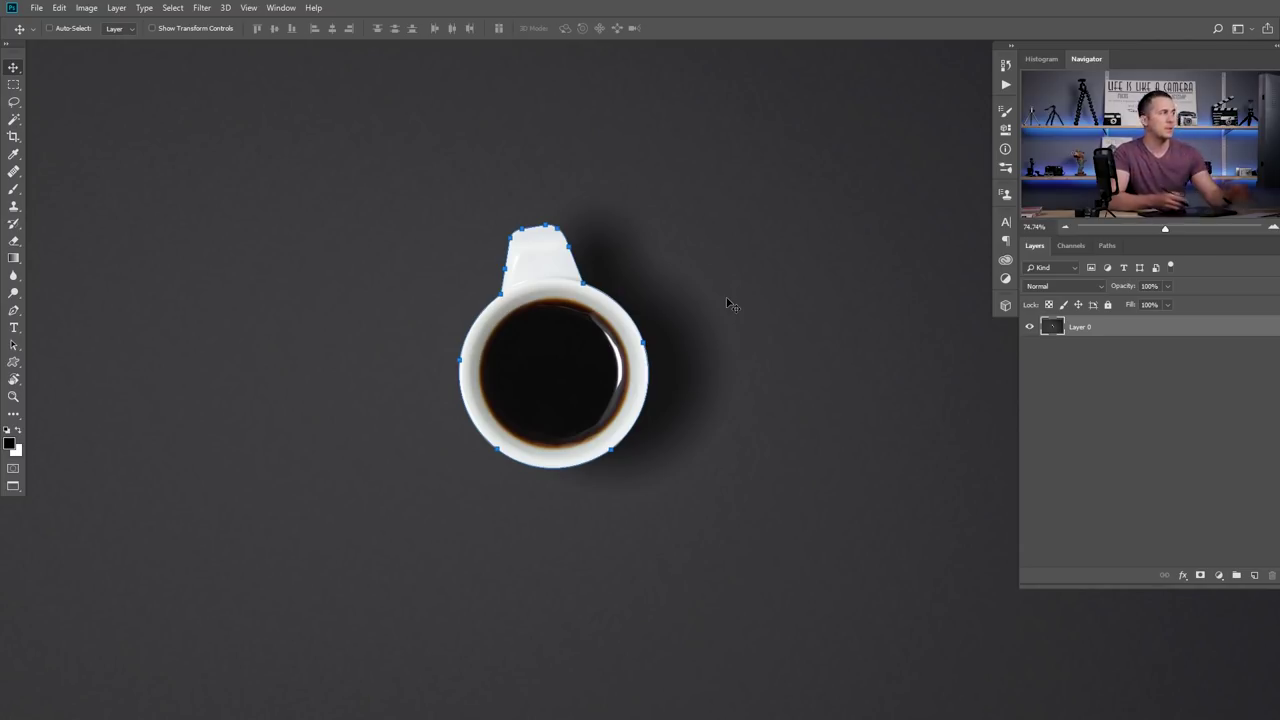
Add a vector mask from the traced path to Layer 0, isolating the cup on transparency.
left_click(122, 8)
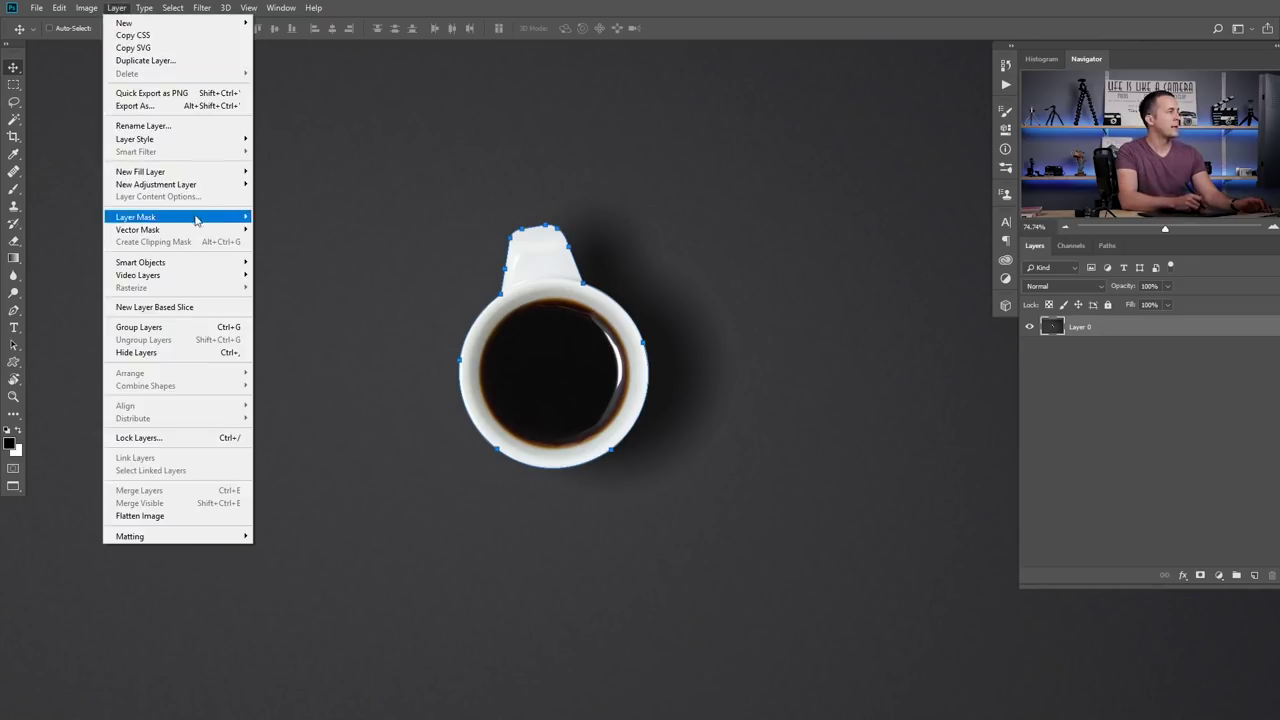
mouse_move(188, 234)
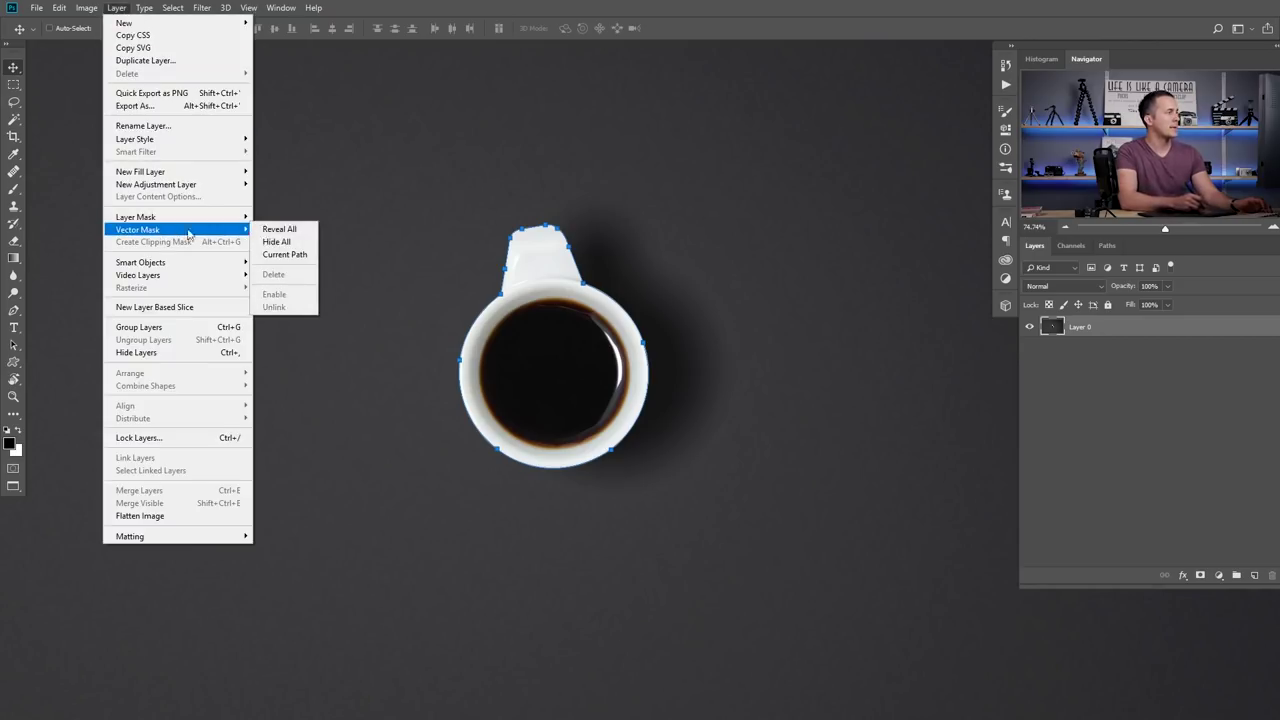
left_click(287, 255)
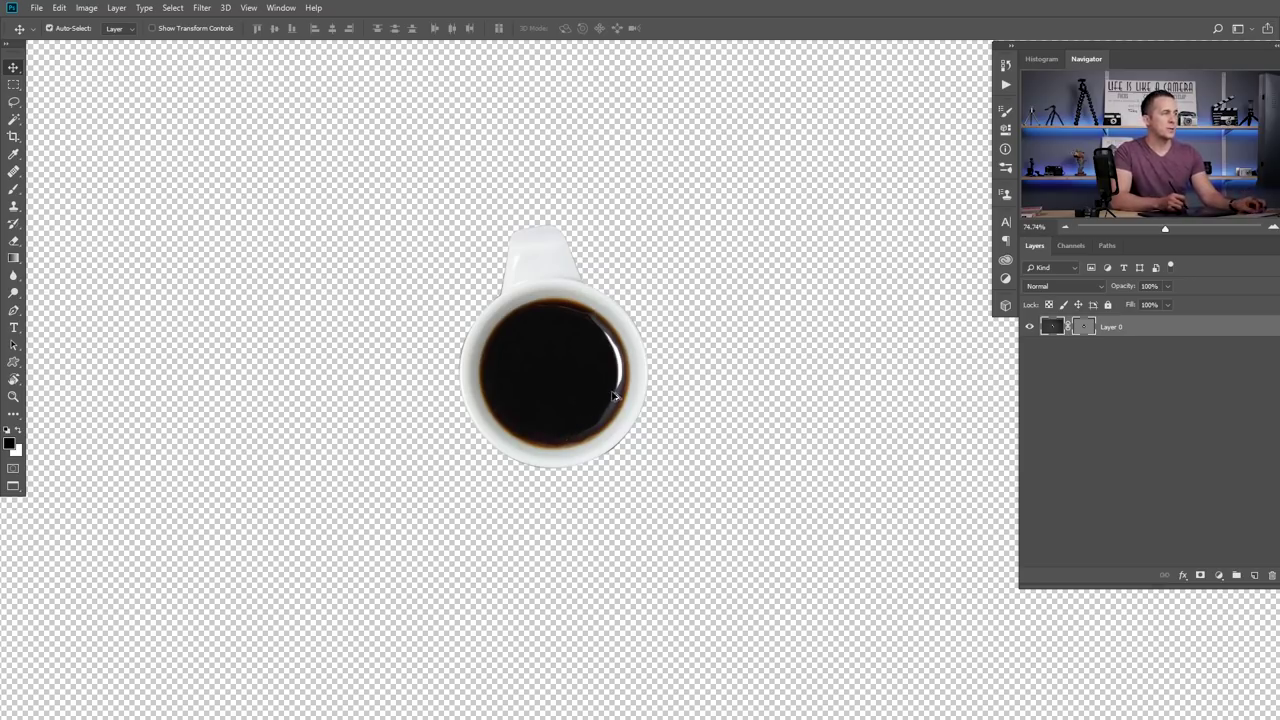
key("ctrl+z")
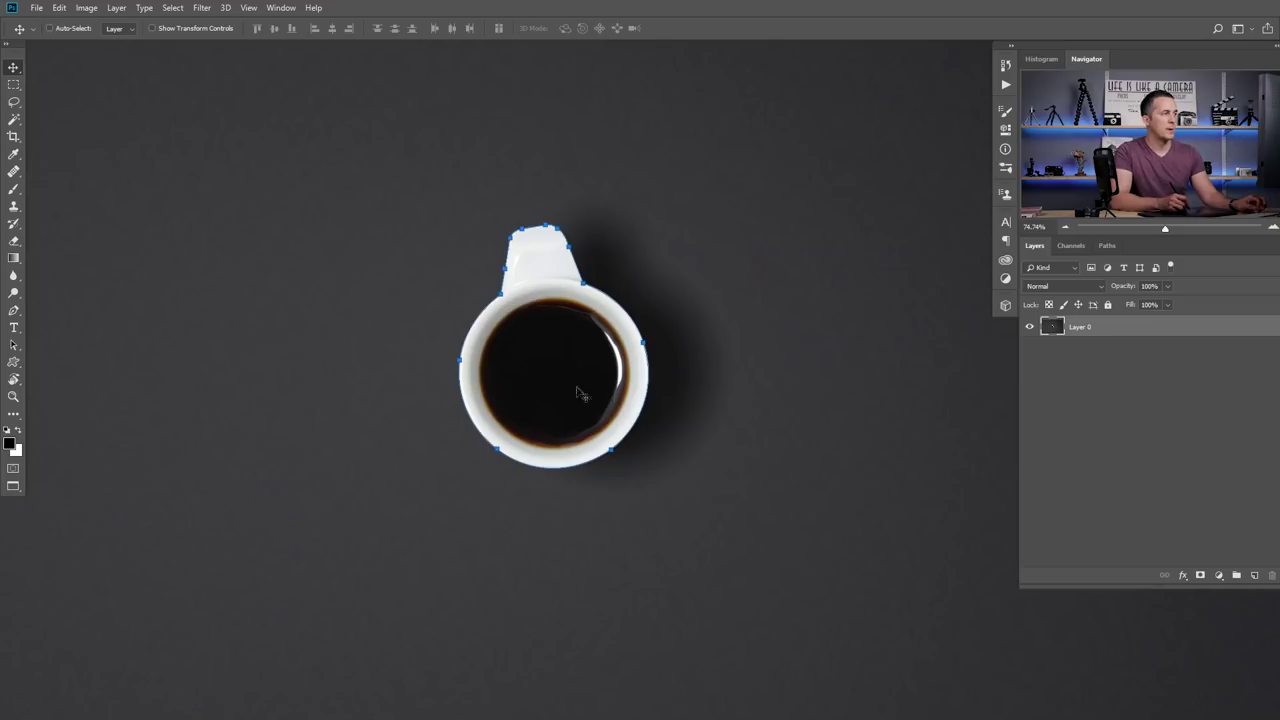
left_click(1201, 576, "ctrl")
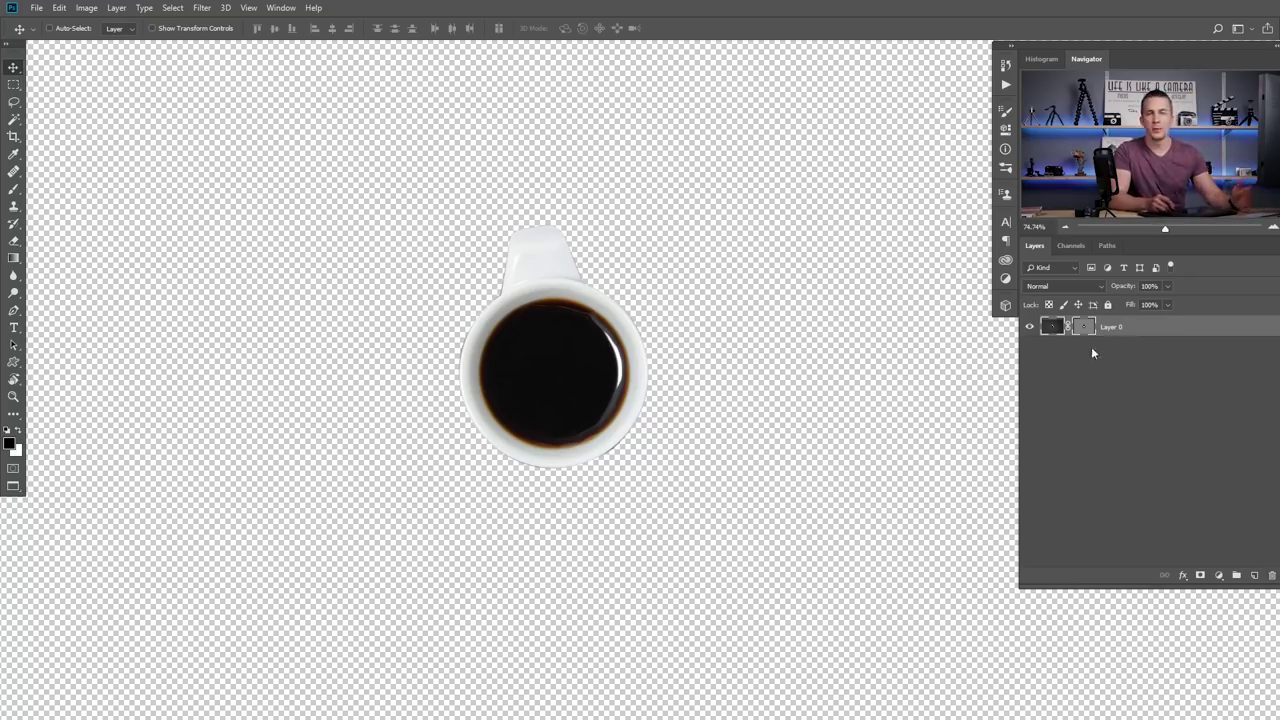
left_click(1200, 575)
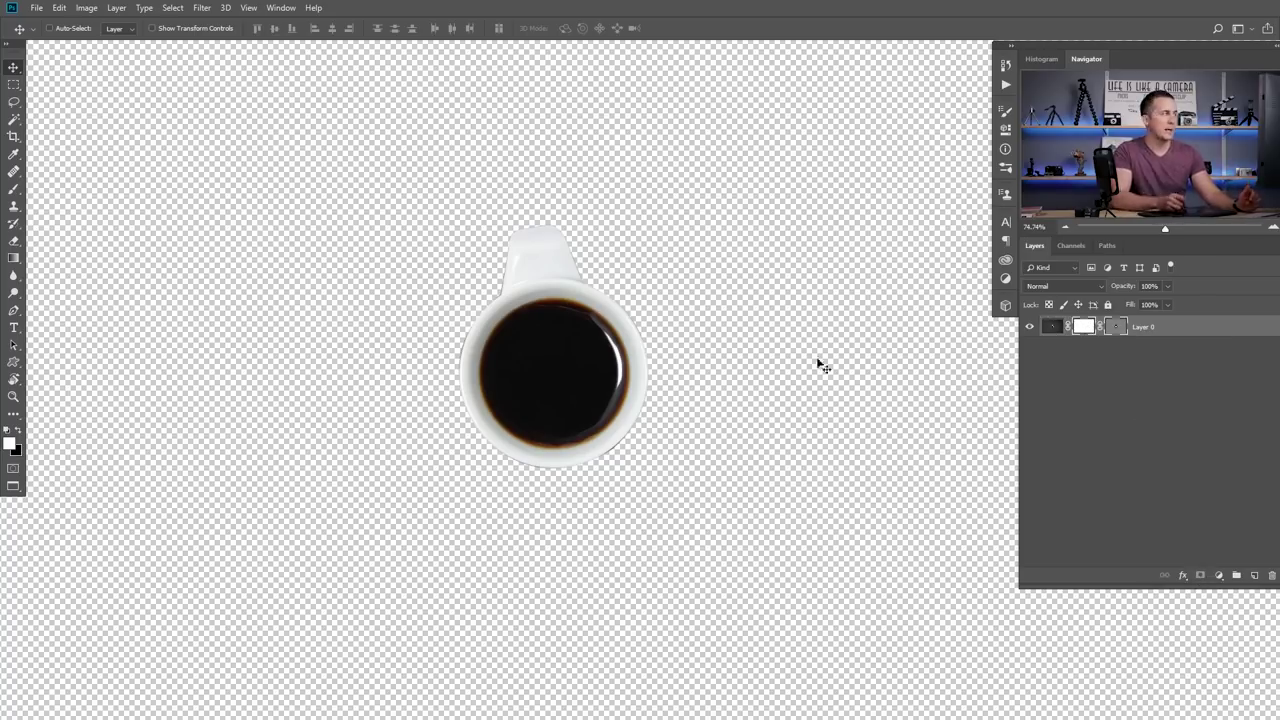
left_click(13, 189)
key("x")
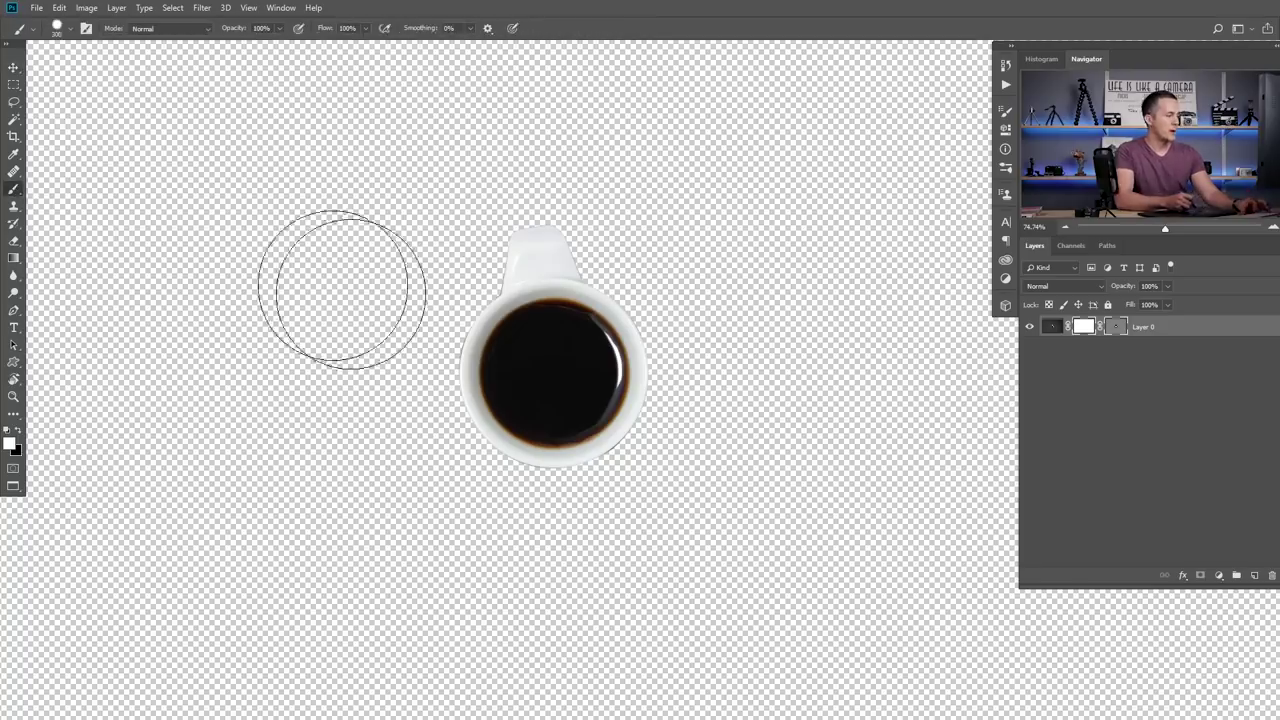
left_click_drag(524, 223, 500, 229)
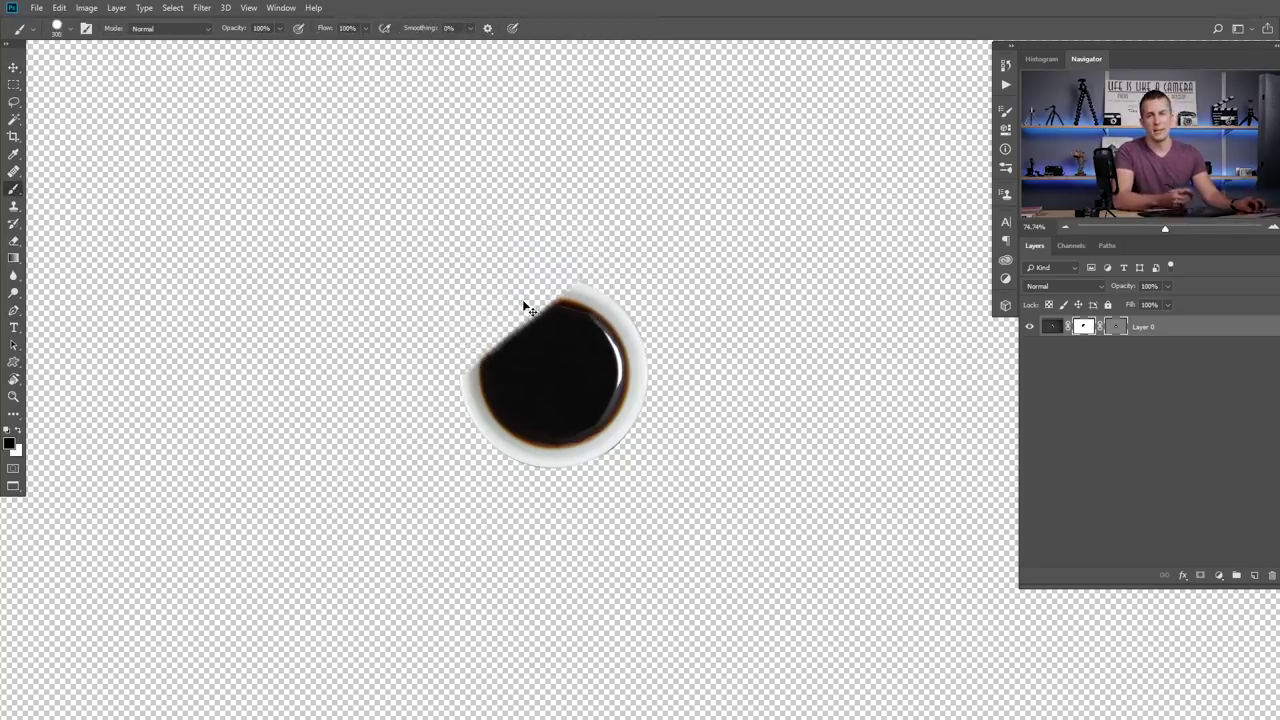
key("ctrl+BackSpace")
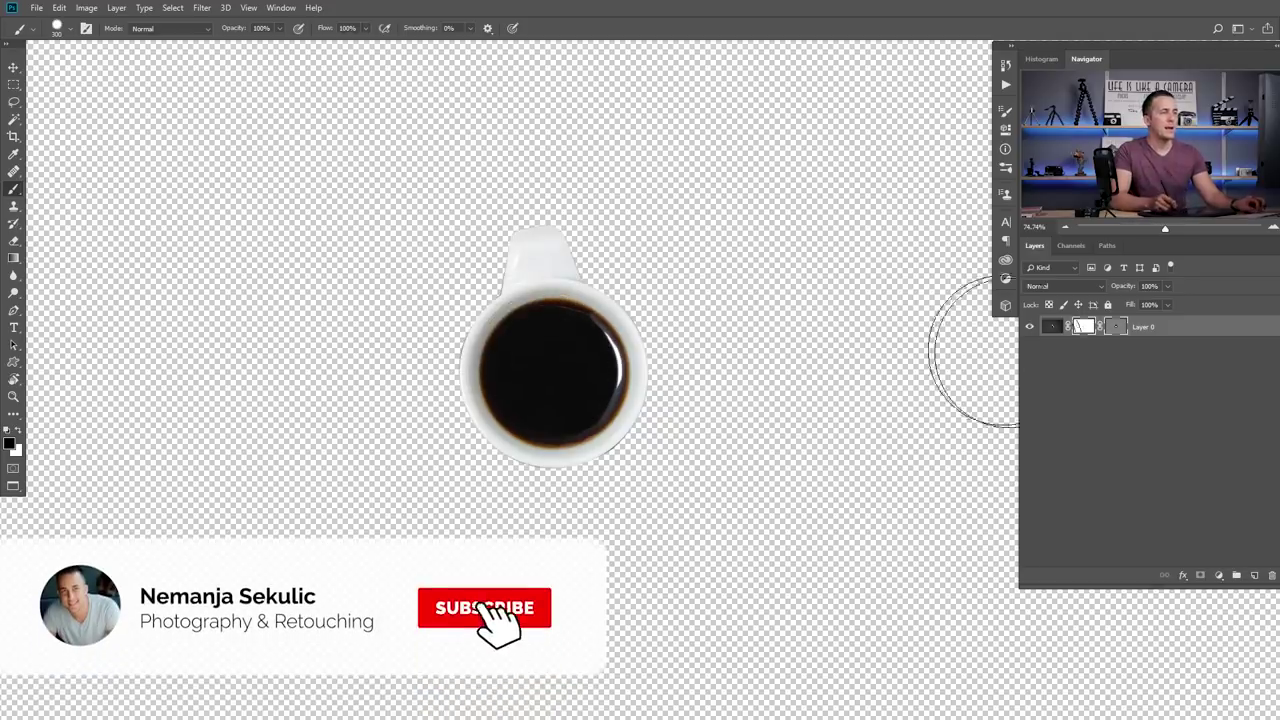
left_click(1084, 328)
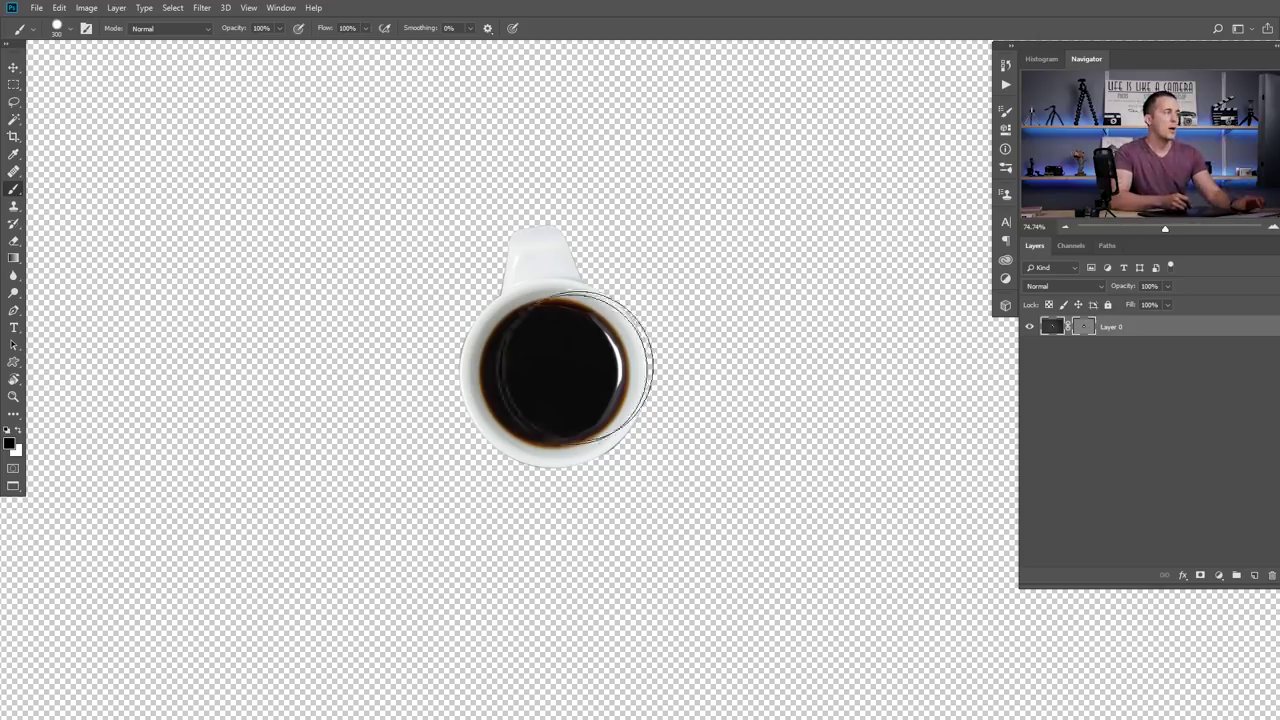
left_click_drag(443, 363, 497, 376)
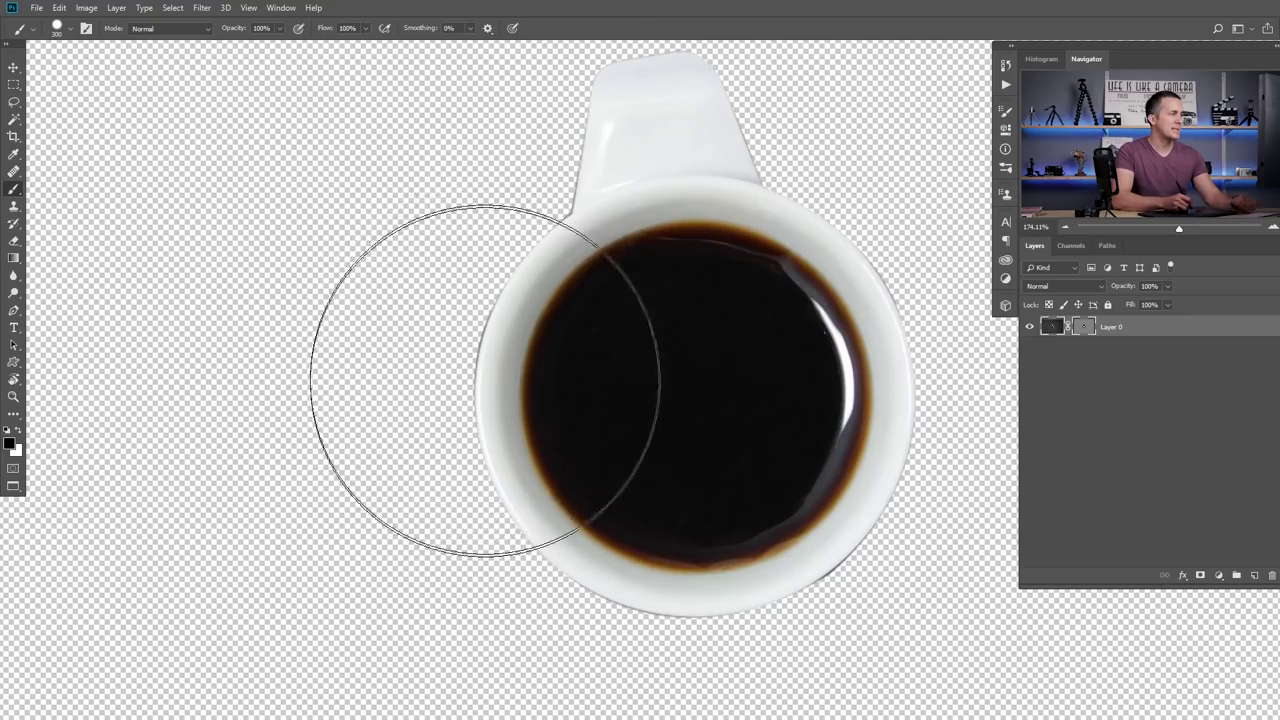
key("v")
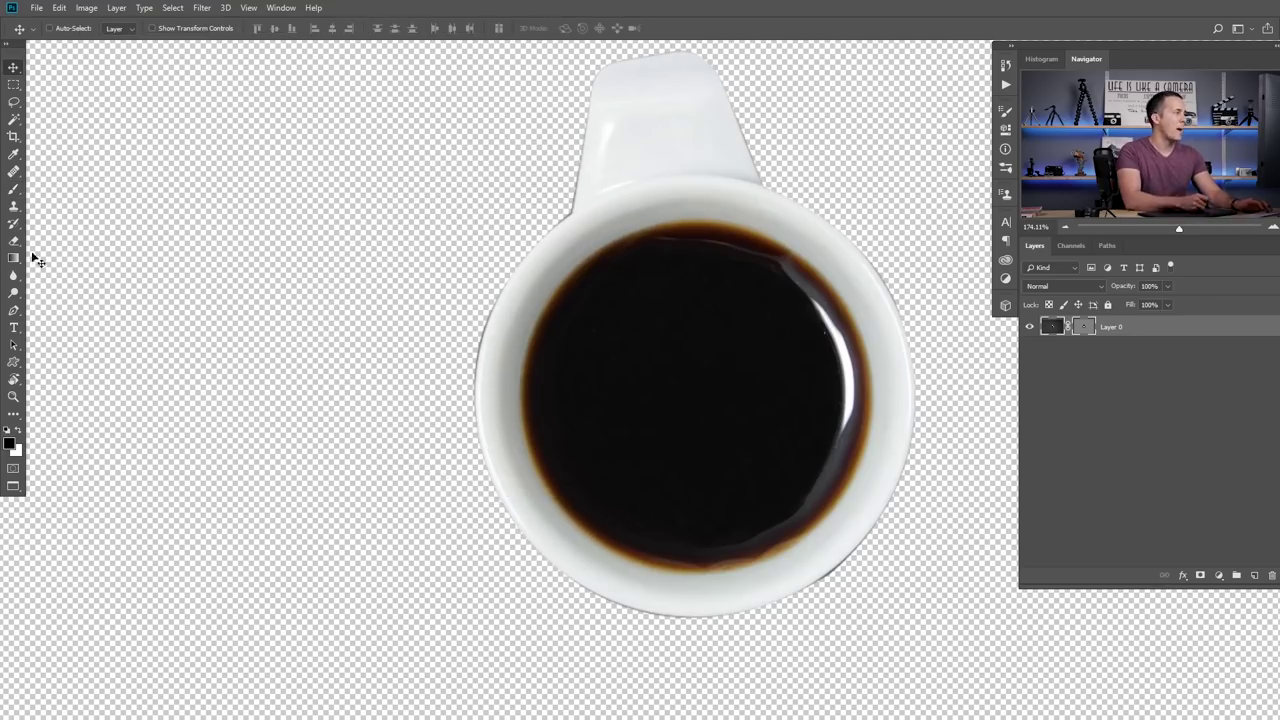
left_click(17, 310)
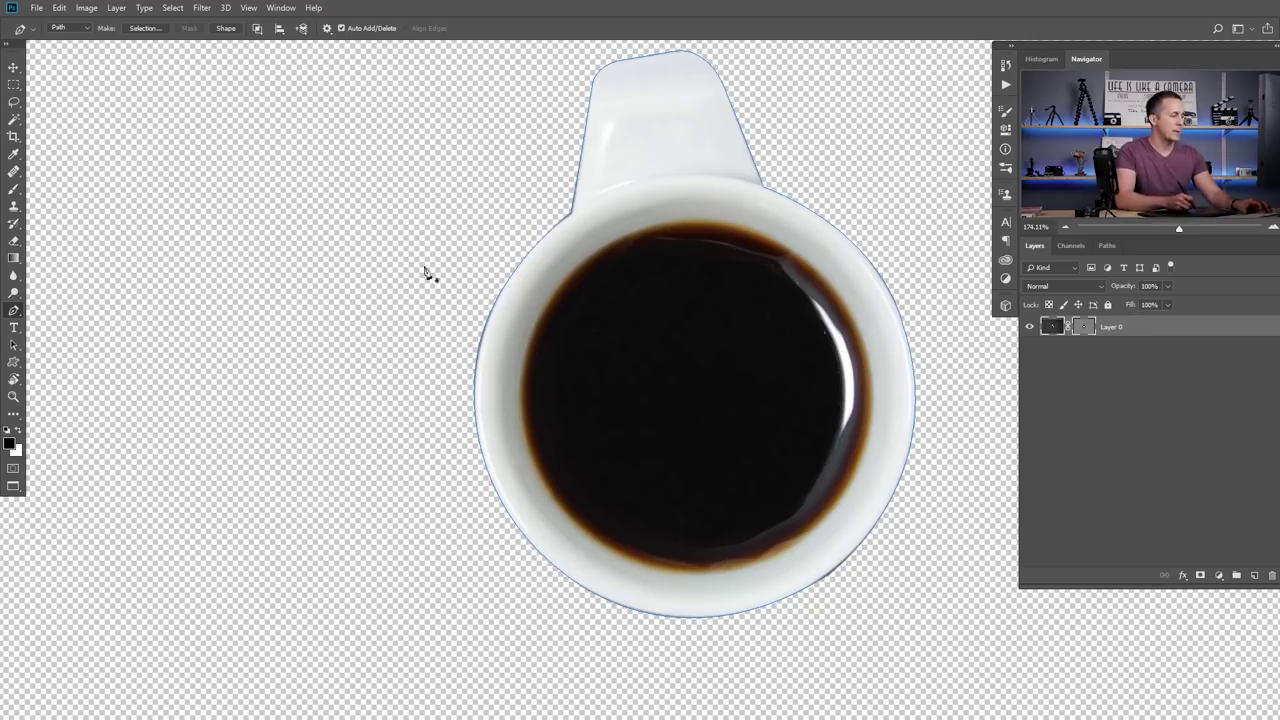
With Direct Selection, pull the upper part of the left curve tighter against the cup.
key("a")
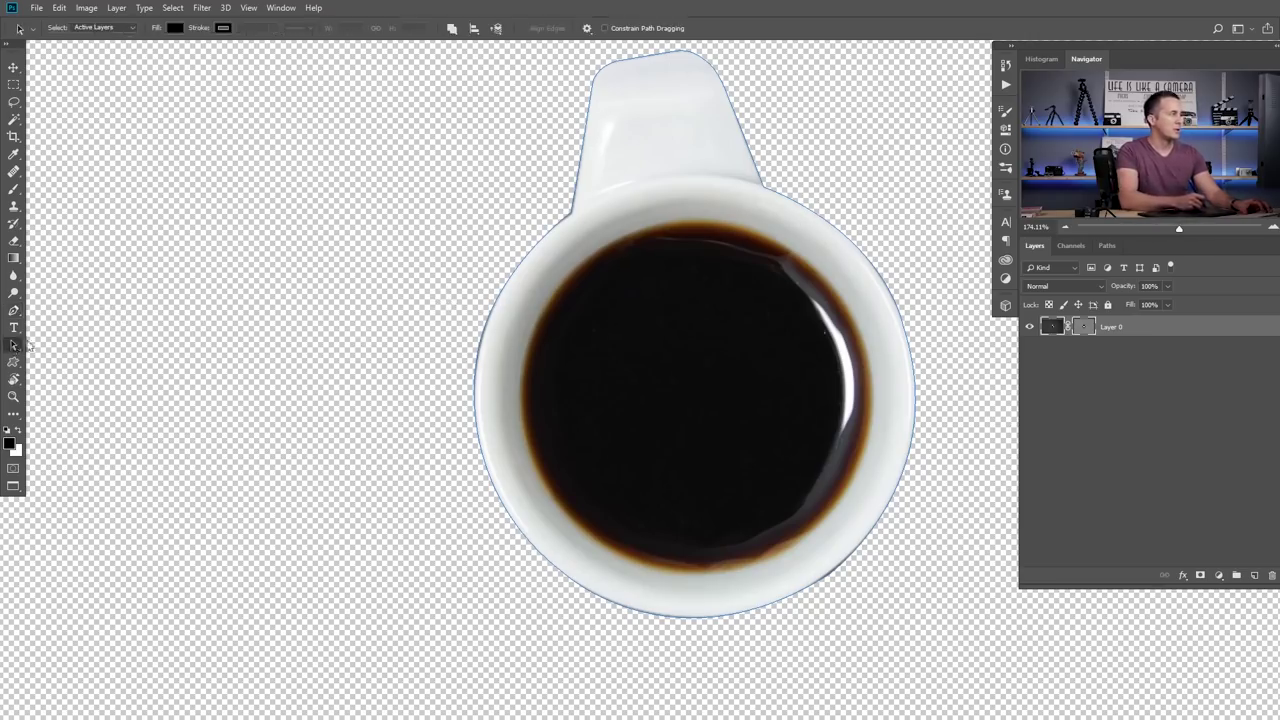
key("shift+a")
left_click(516, 450)
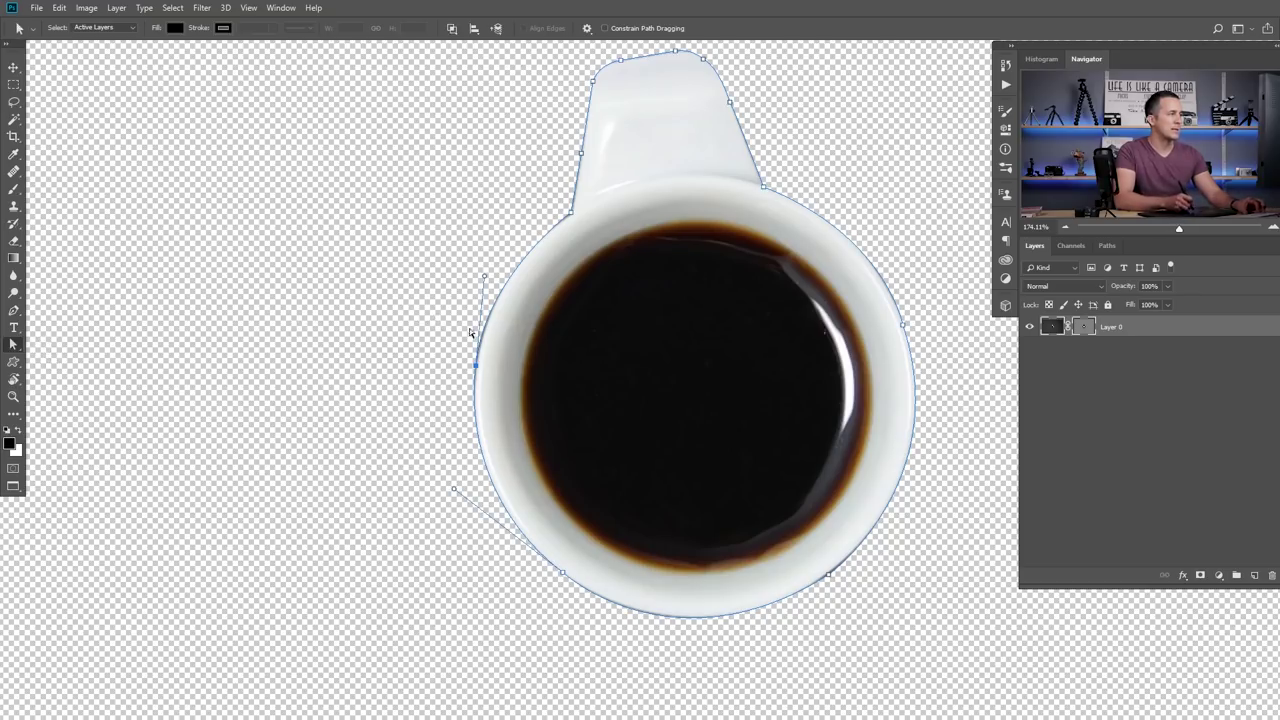
scroll(483, 340, "up", 3)
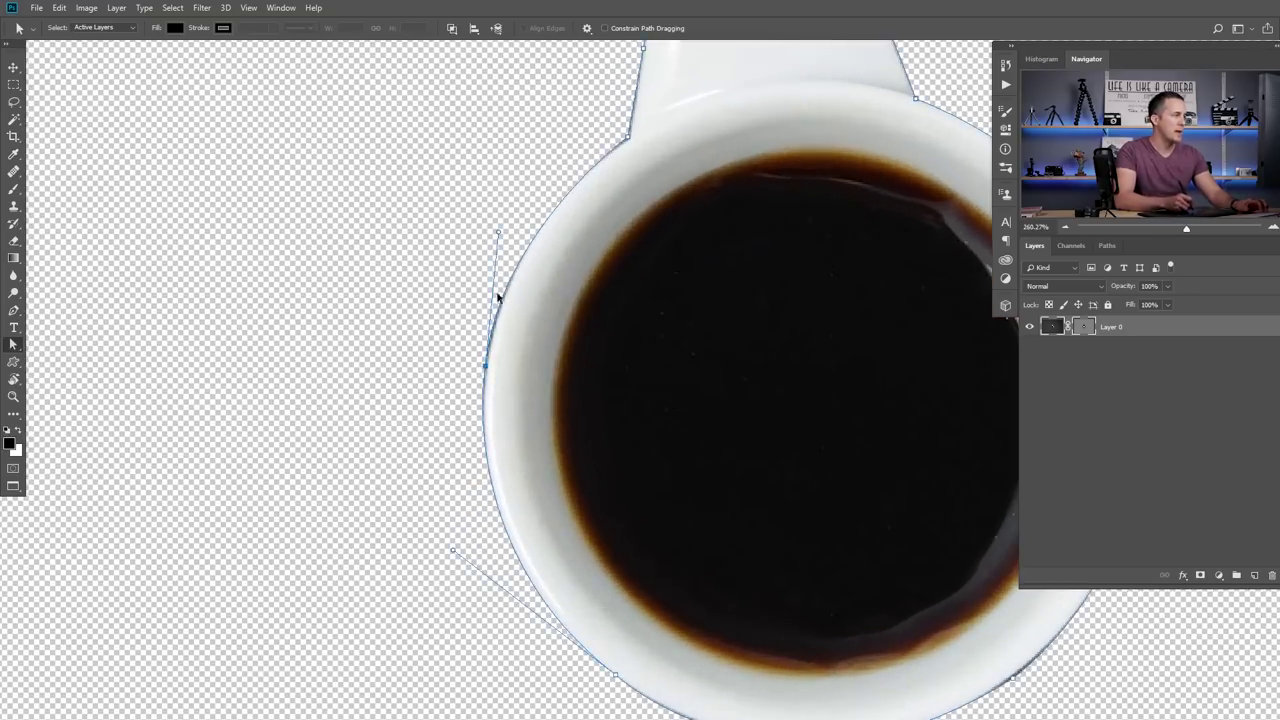
left_click_drag(499, 235, 612, 290)
Reshape the lower left curve inward toward the rim, then deselect to check the mask.
scroll(660, 360, "down", 3)
left_click_drag(594, 360, 417, 380)
left_click_drag(431, 324, 500, 381)
key("ctrl+z")
left_click_drag(433, 328, 378, 289)
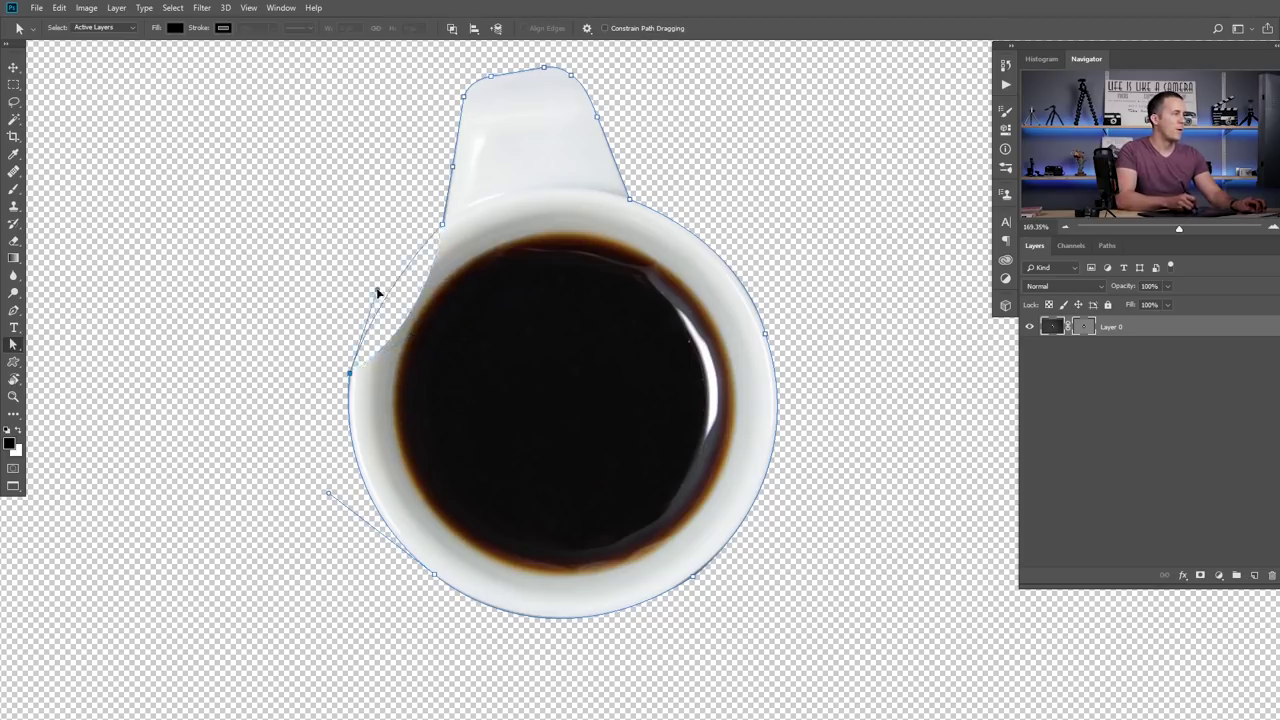
scroll(350, 330, "up", 3)
mouse_move(411, 247)
left_mouse_down()
mouse_move(380, 231)
mouse_move(389, 236)
left_mouse_up()
scroll(490, 264, "down", 5)
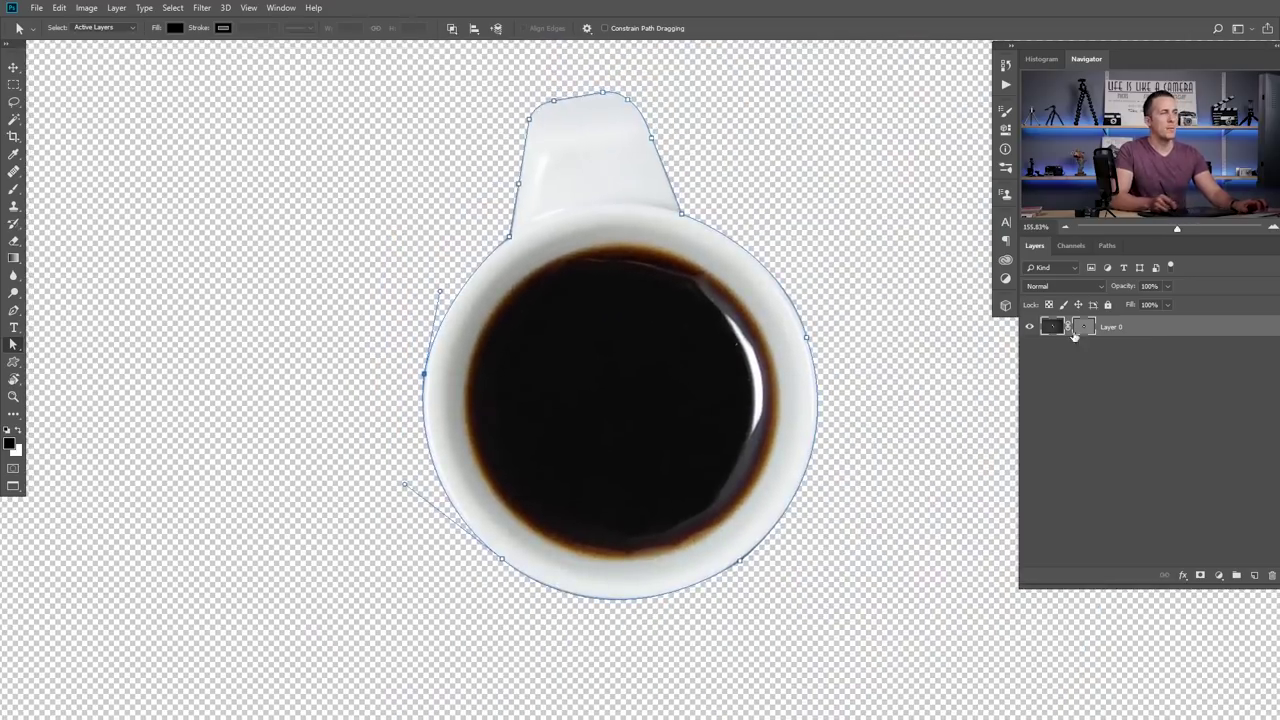
left_click(1090, 328)
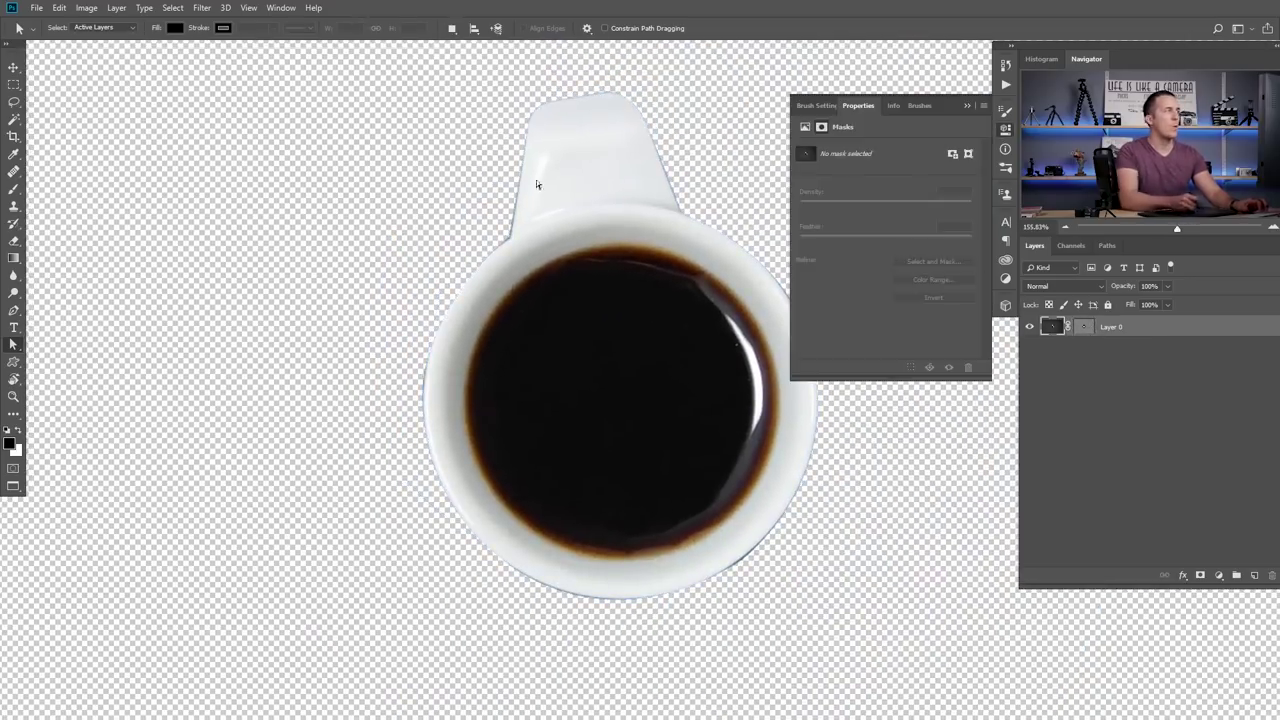
Lower the cup's vector mask density to about 2% in the Properties panel.
left_click(280, 8)
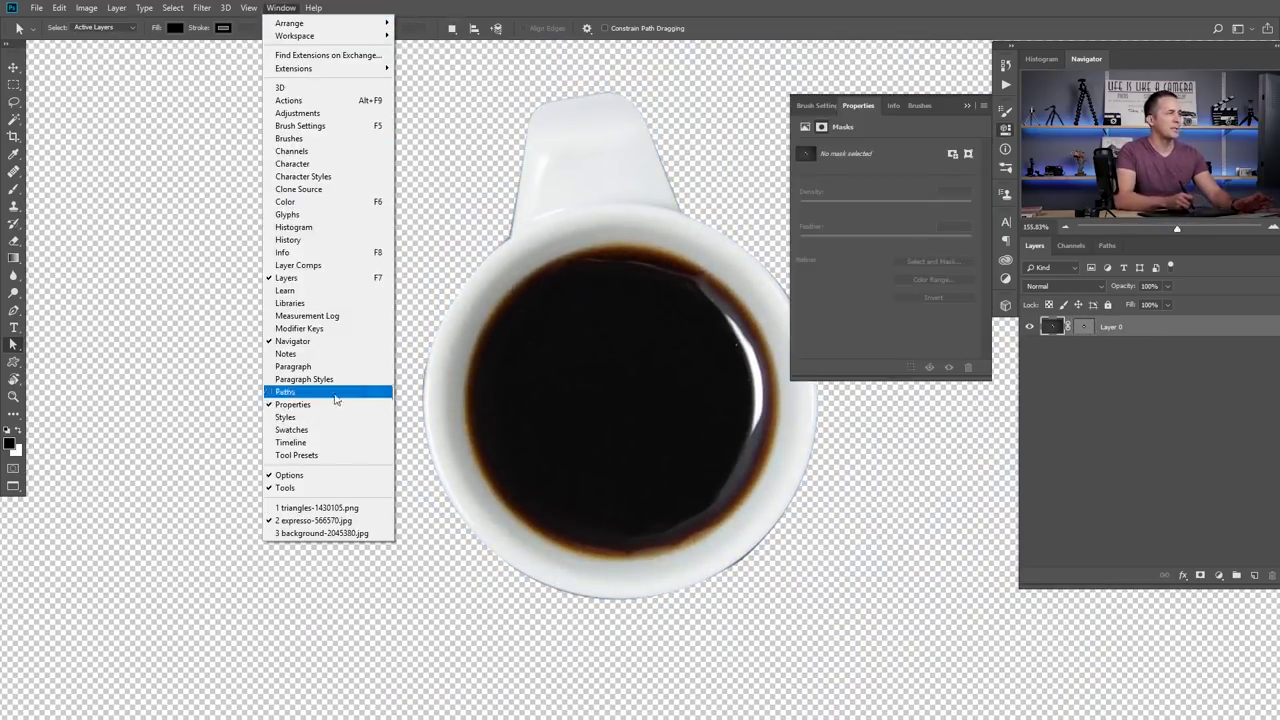
left_click(869, 123)
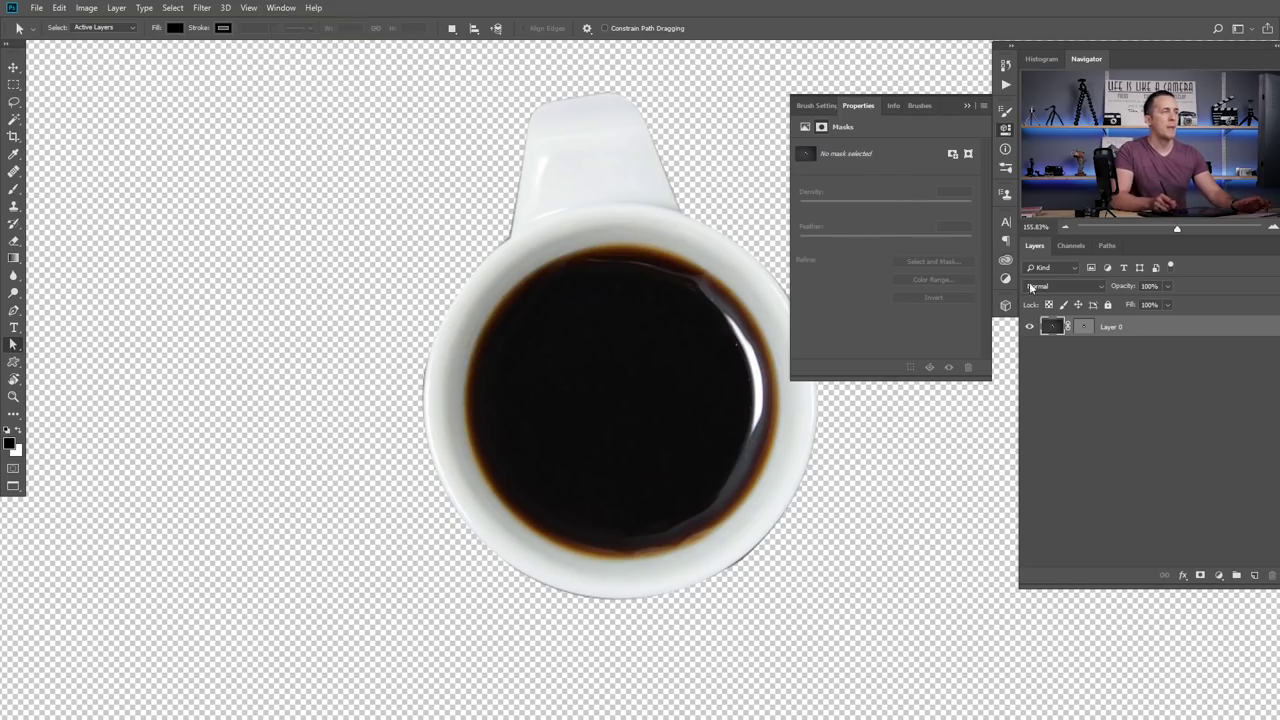
left_click(1086, 328)
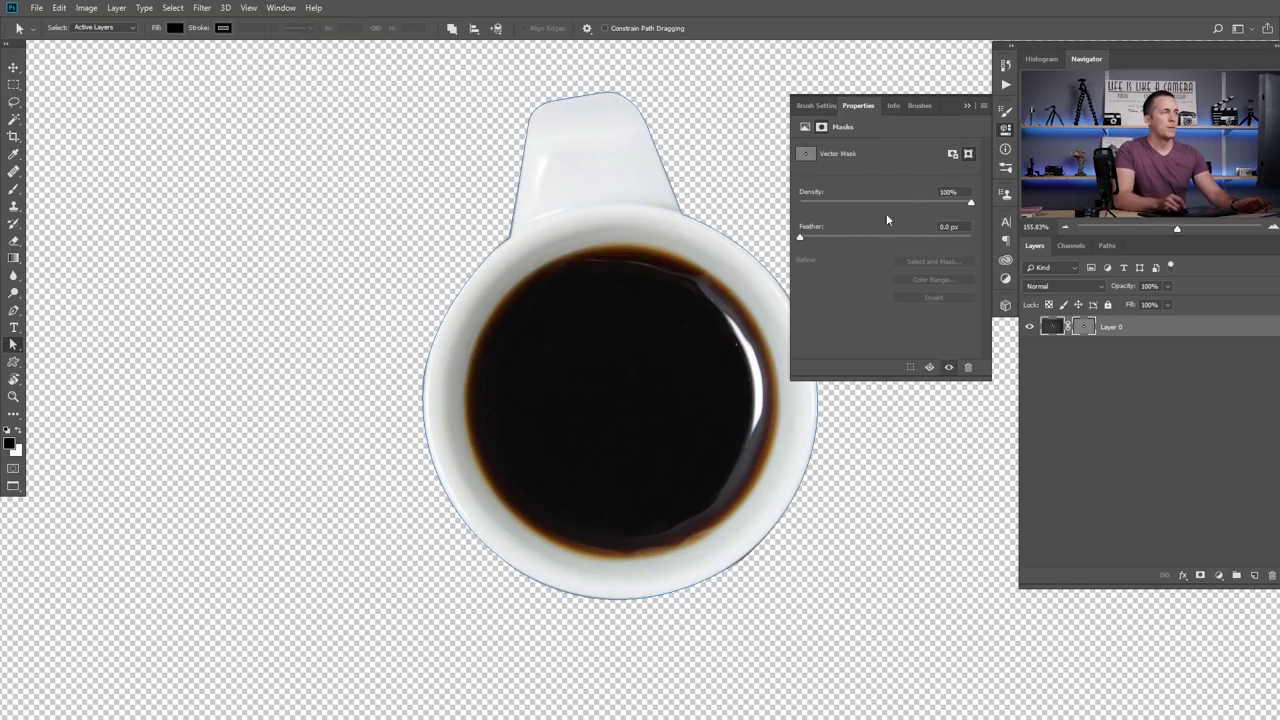
left_click_drag(849, 241, 804, 203)
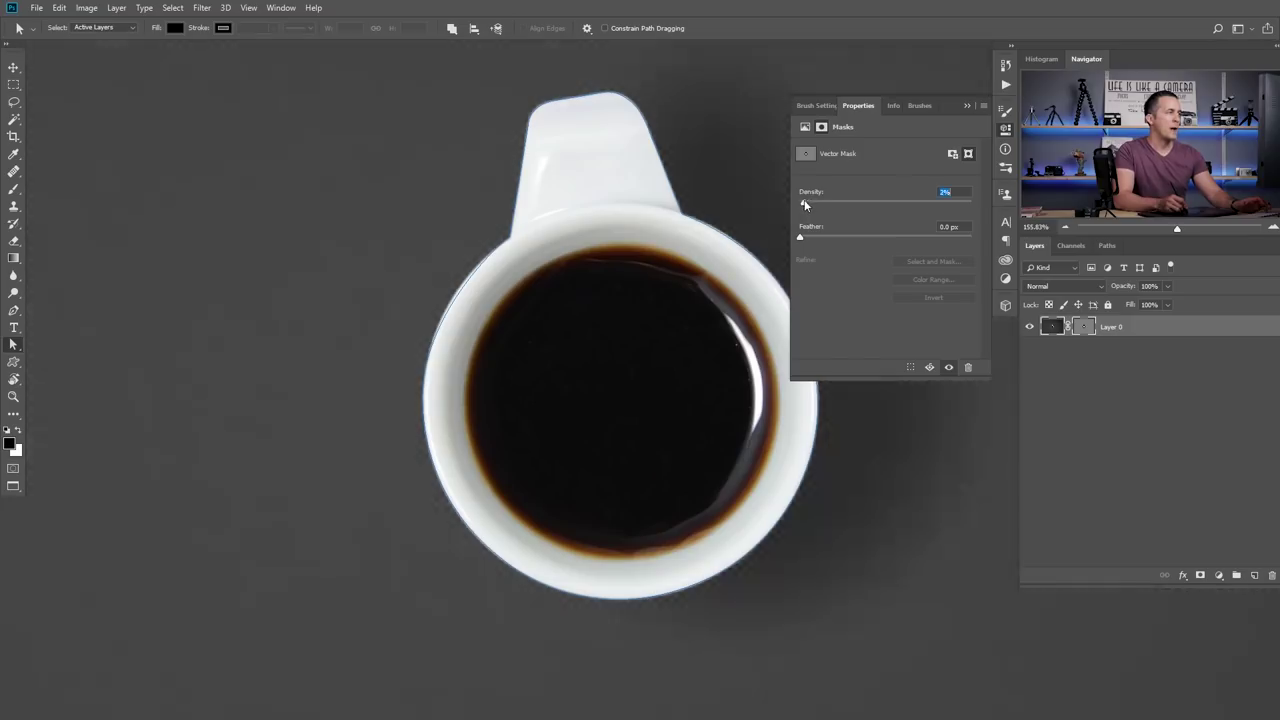
scroll(440, 322, "up", 3)
Select the anchors along the cup's left edge and pull their handles to follow the rim.
left_click_drag(405, 347, 481, 439)
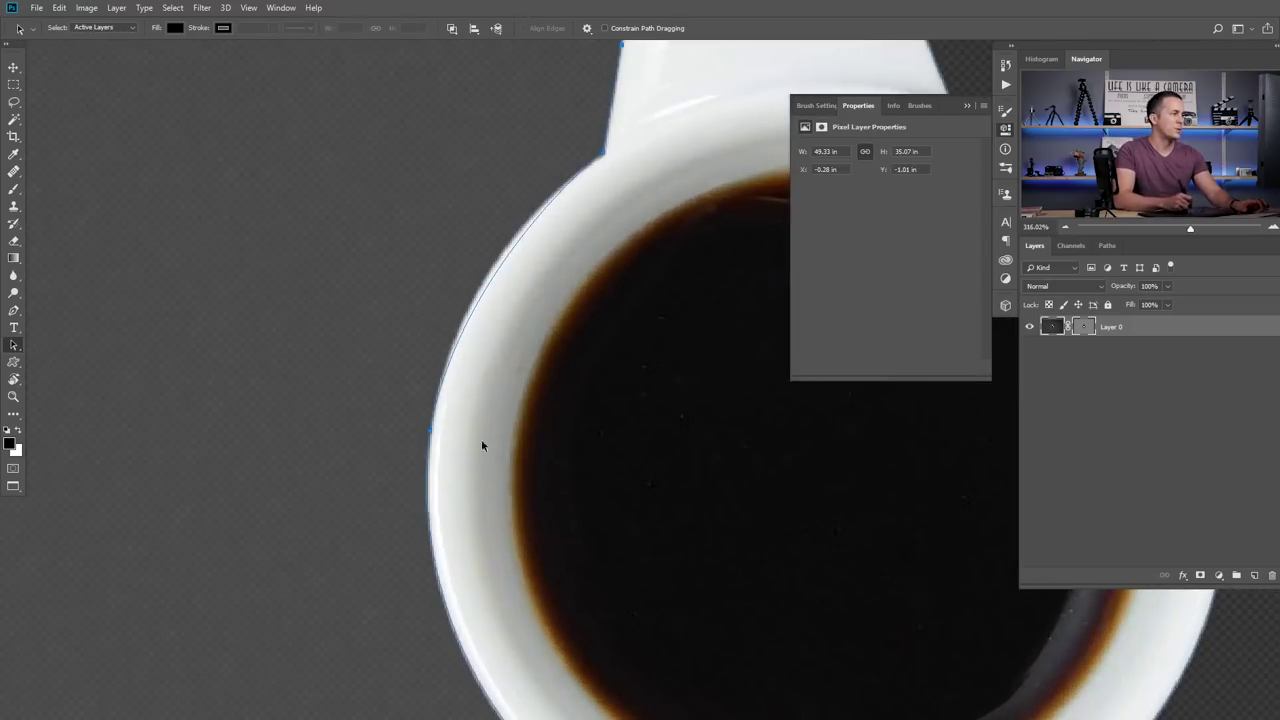
left_click(384, 413)
left_click_drag(389, 394, 466, 489)
left_click_drag(376, 417, 470, 452)
left_click(430, 436)
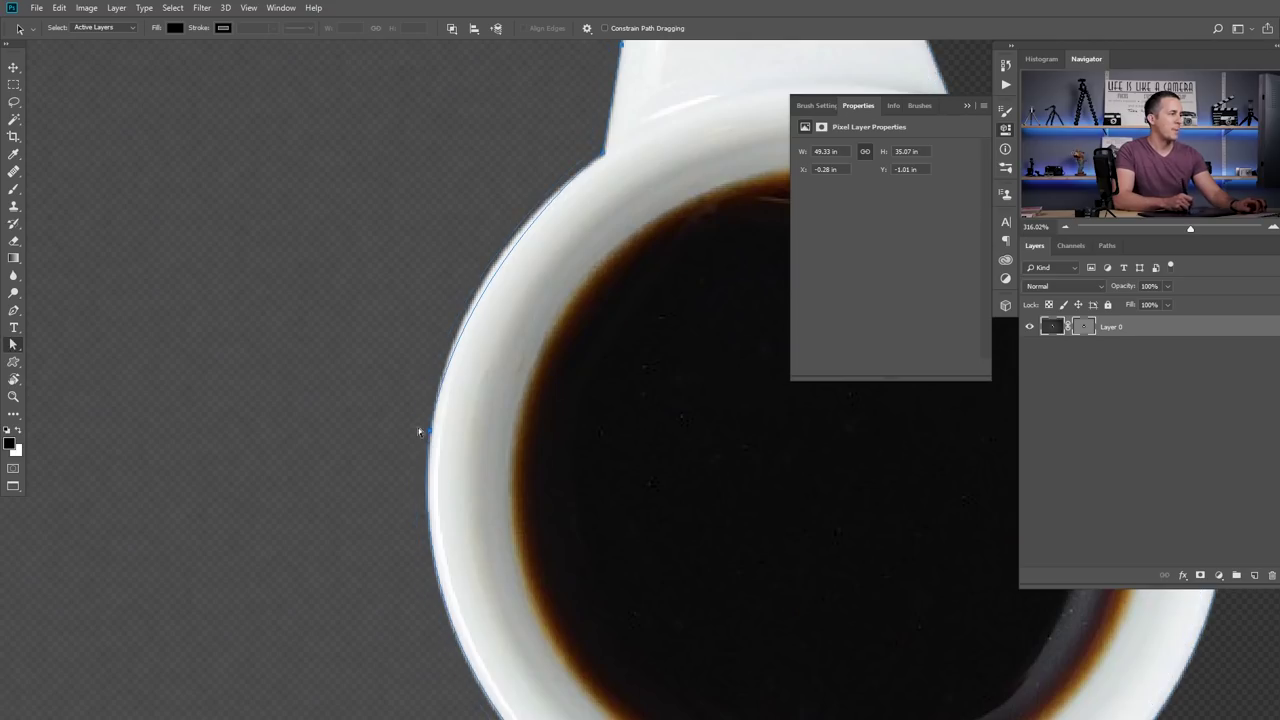
left_click_drag(461, 263, 462, 240)
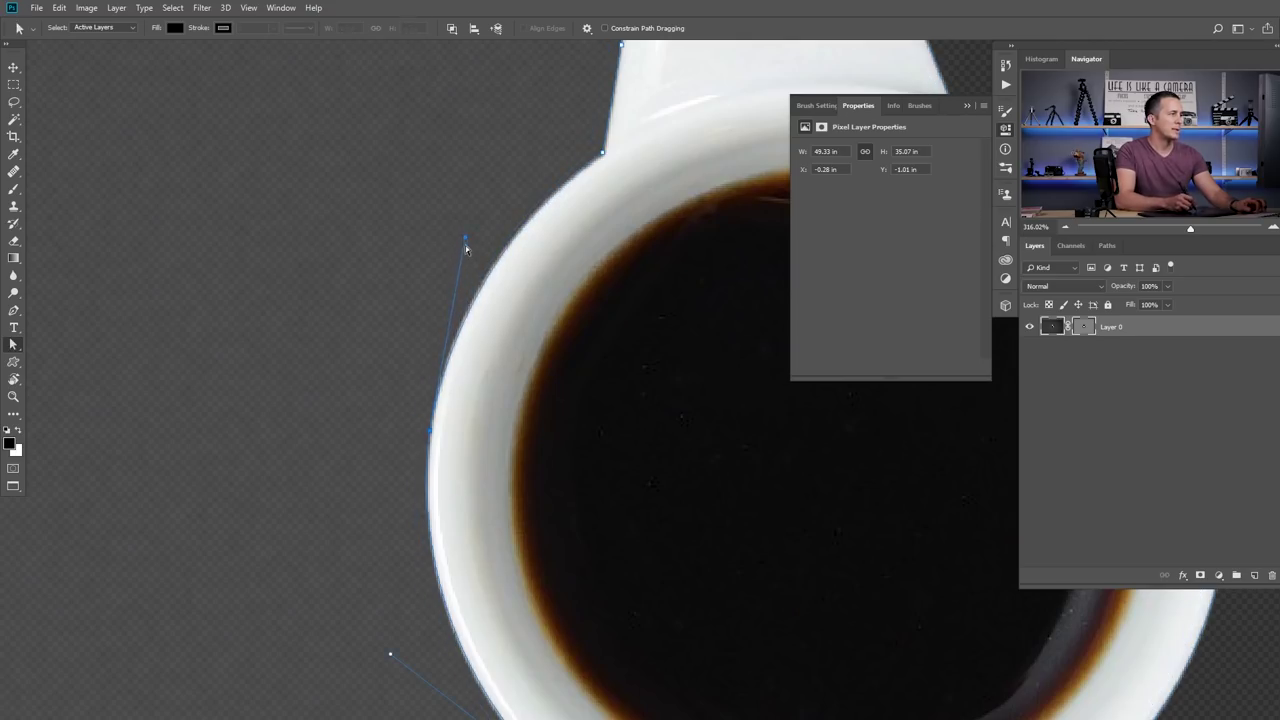
scroll(398, 479, "down", 5)
left_click_drag(344, 412, 690, 397)
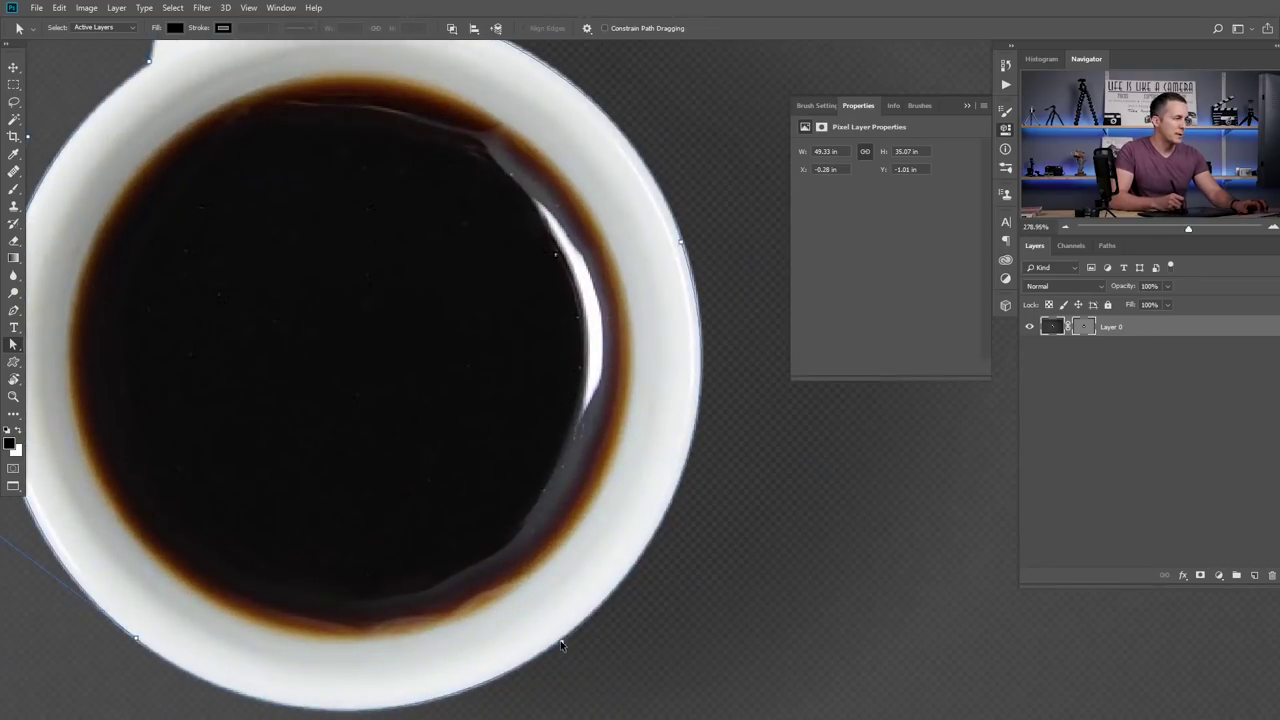
Reshape the lower and right rim curves to match the cup's edge, then fit the view.
left_click_drag(563, 641, 634, 517)
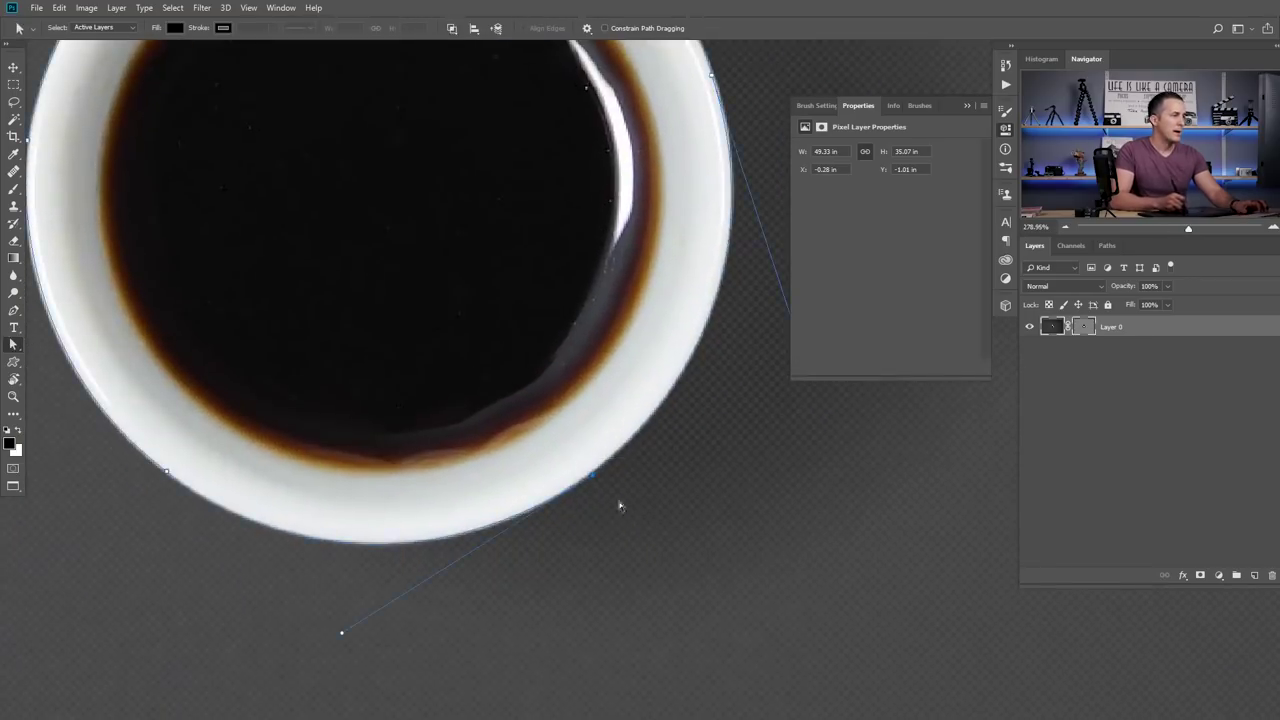
left_click_drag(342, 634, 331, 631)
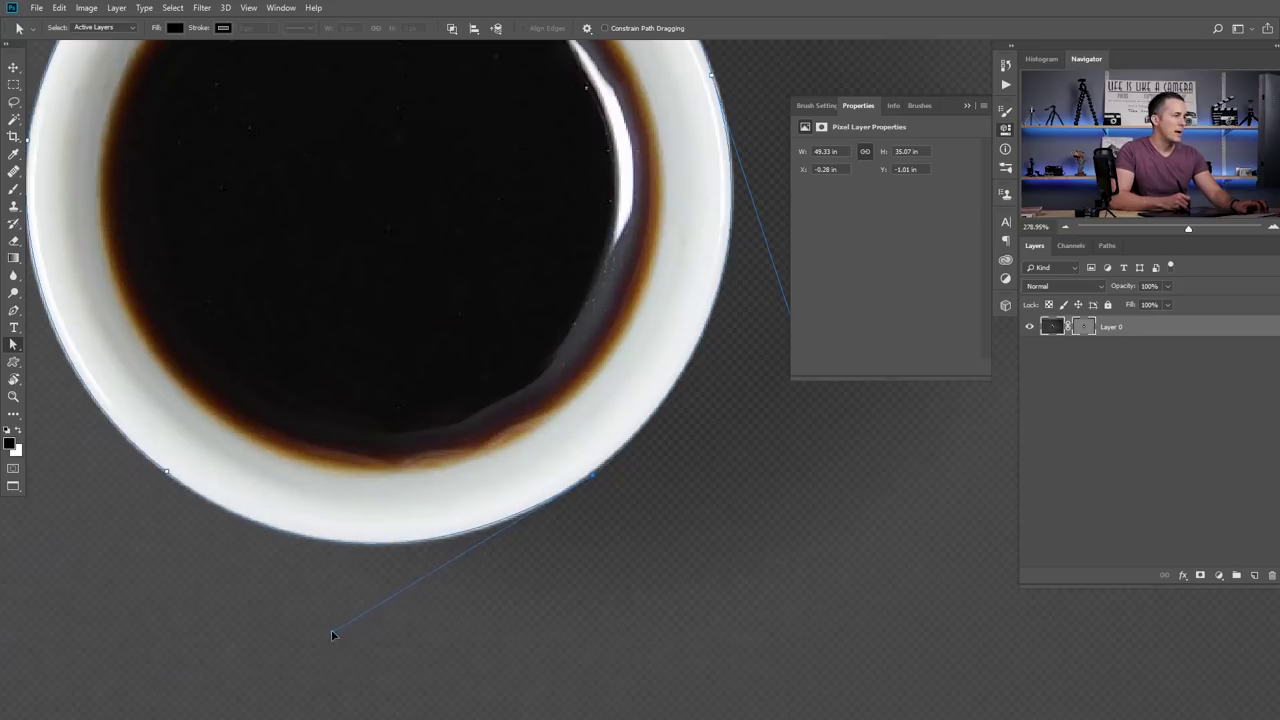
scroll(690, 365, "up", 2)
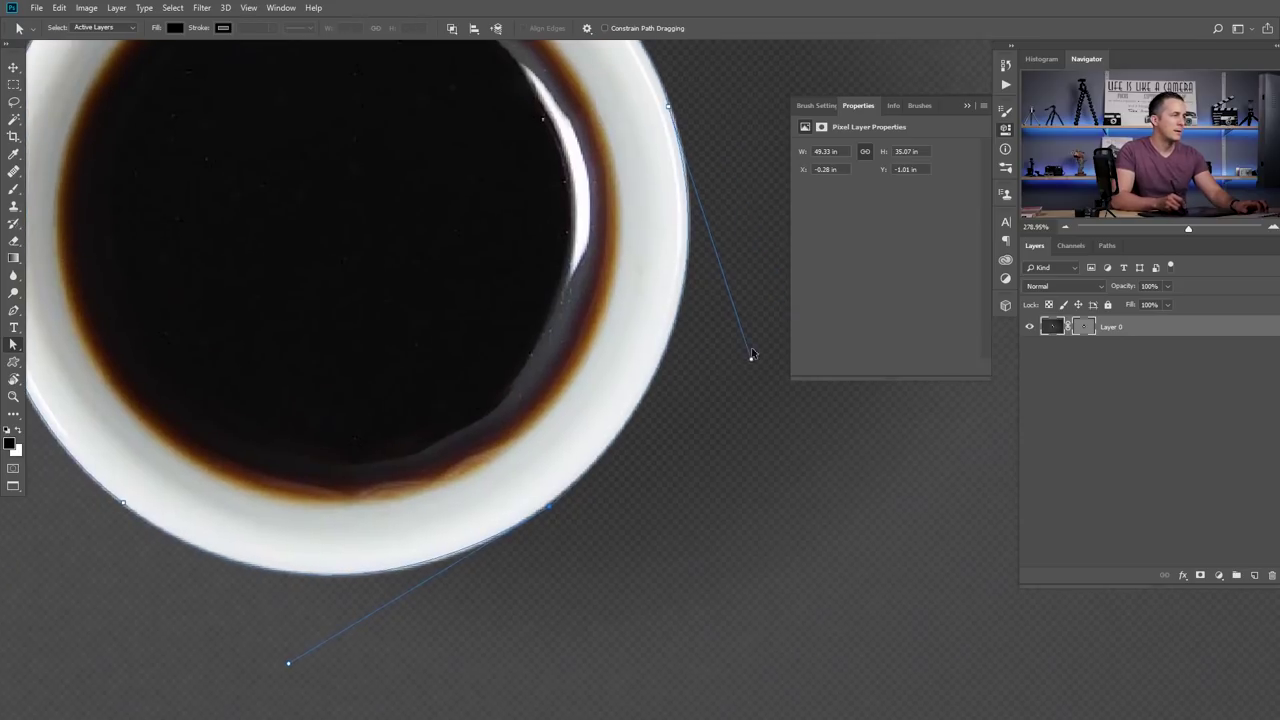
left_click_drag(752, 362, 742, 362)
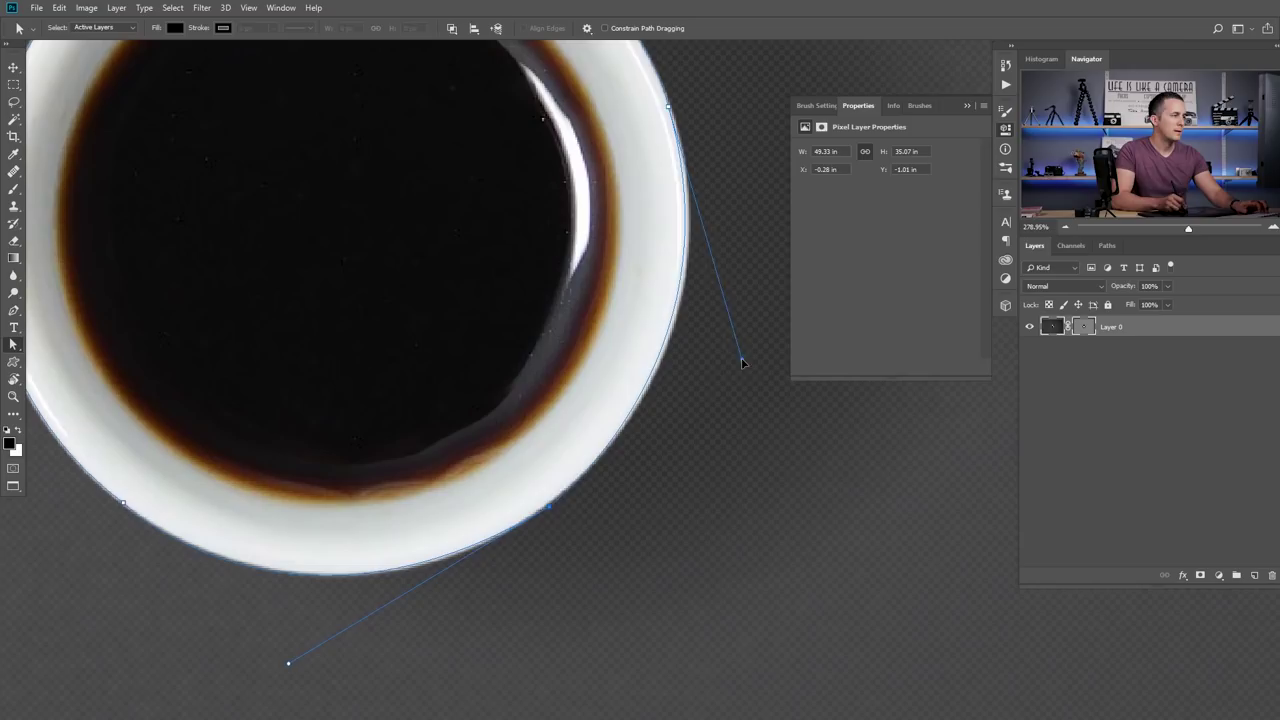
left_click(548, 506)
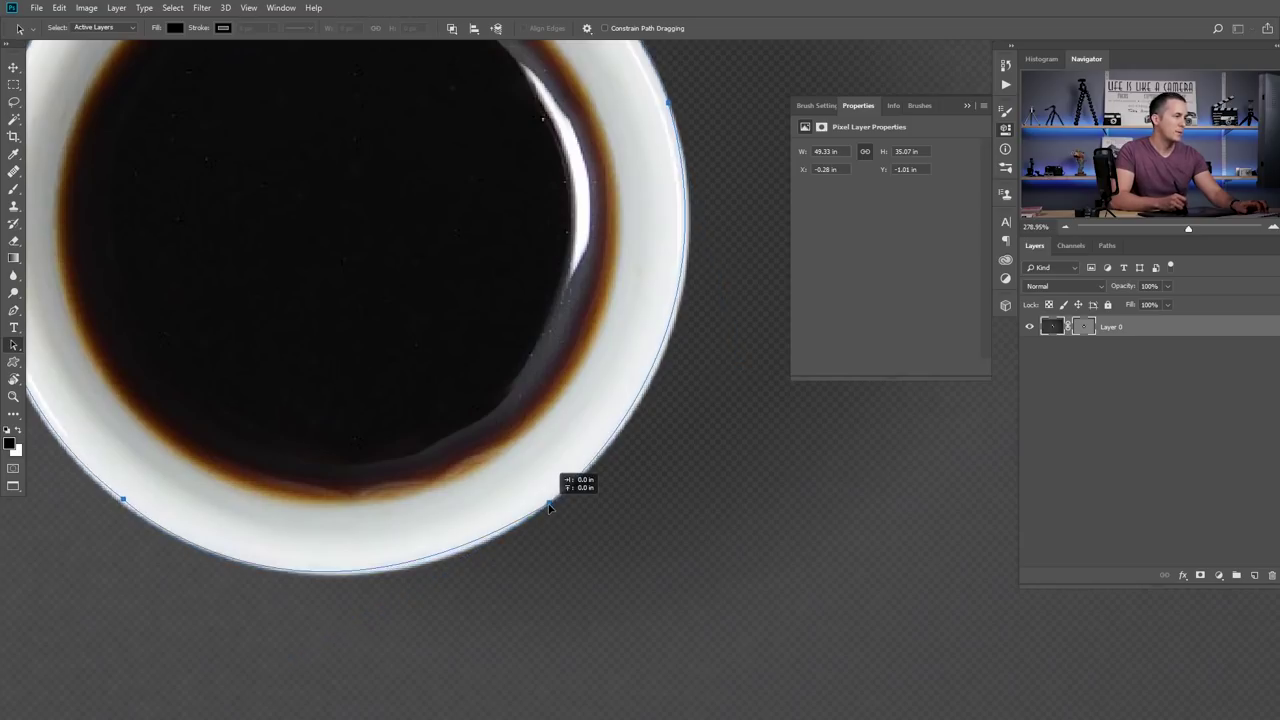
key("ctrl+0")
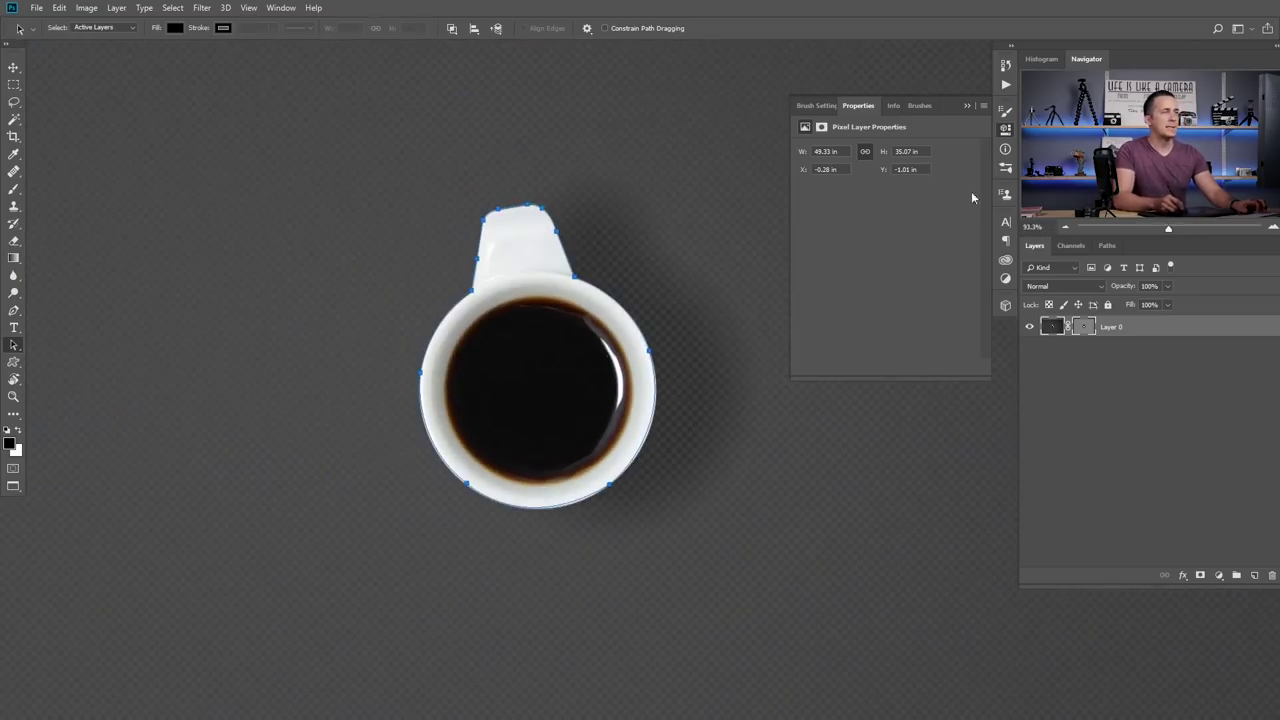
Restore the cup's vector mask density to 100%.
left_click(1088, 328)
left_click(1083, 326)
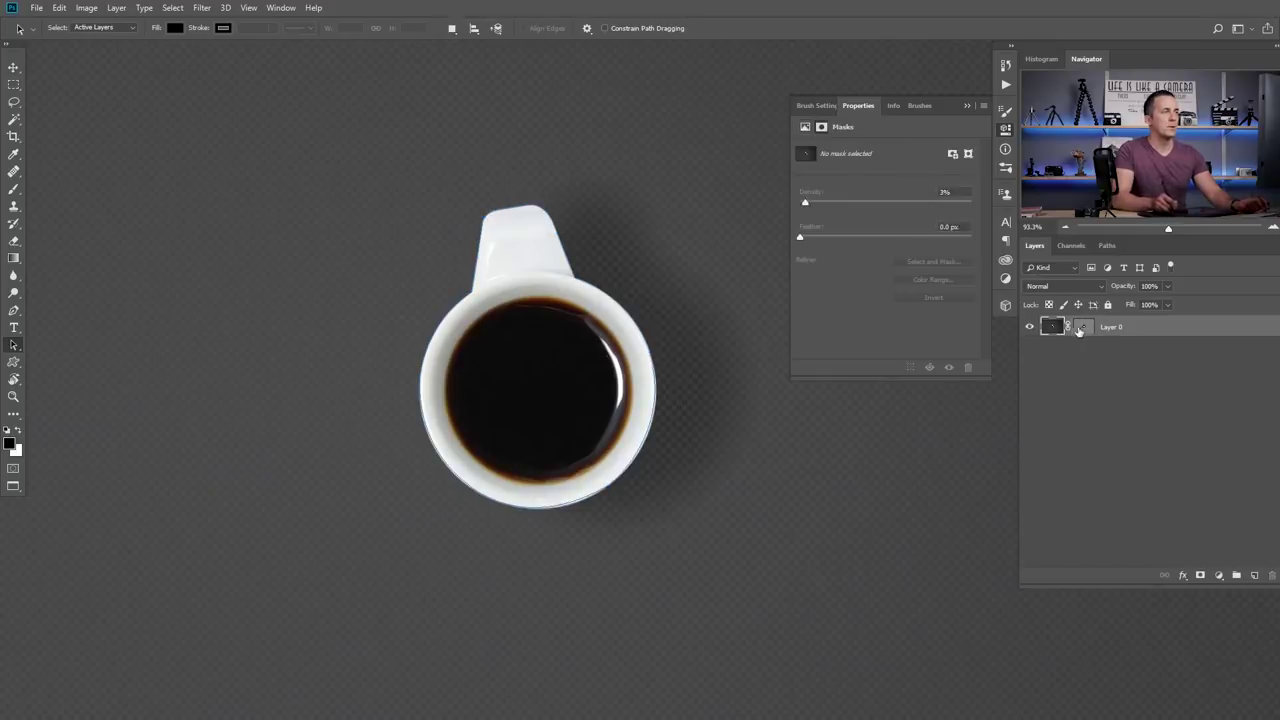
left_click_drag(849, 203, 1005, 220)
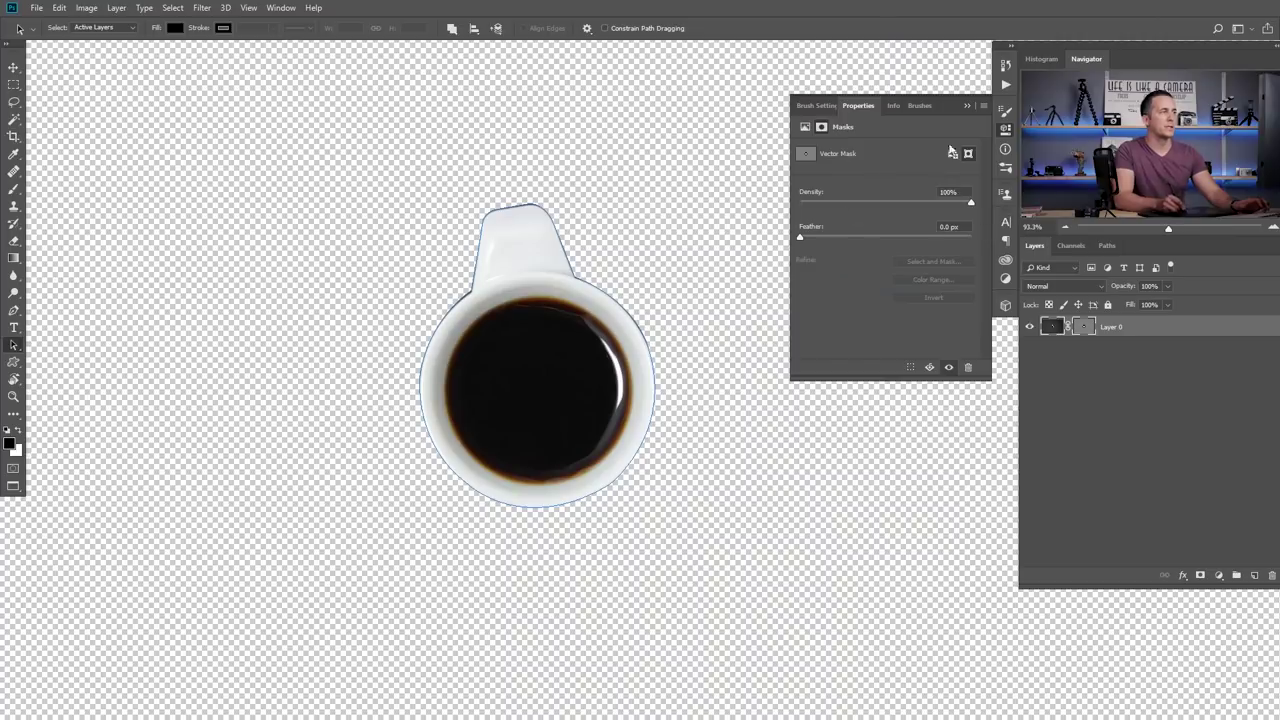
Place the masked cup onto the wooden planks document, up and left of centre.
left_click(1048, 327)
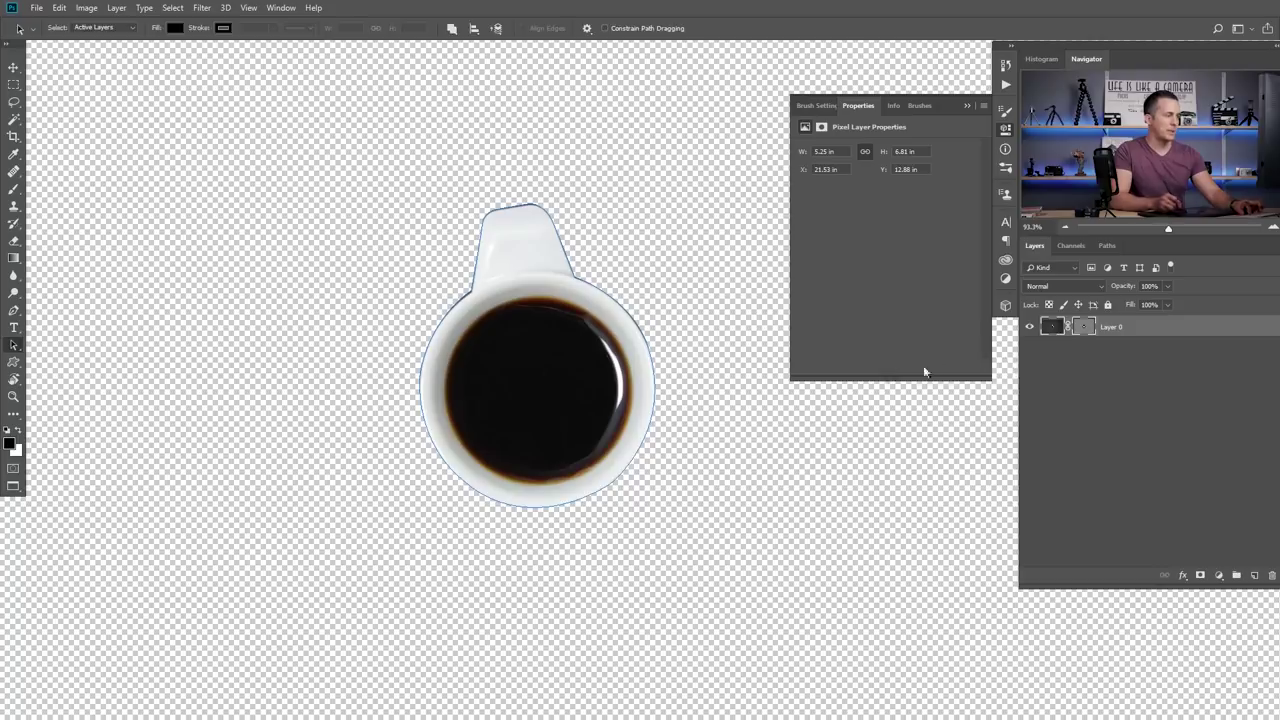
key("v")
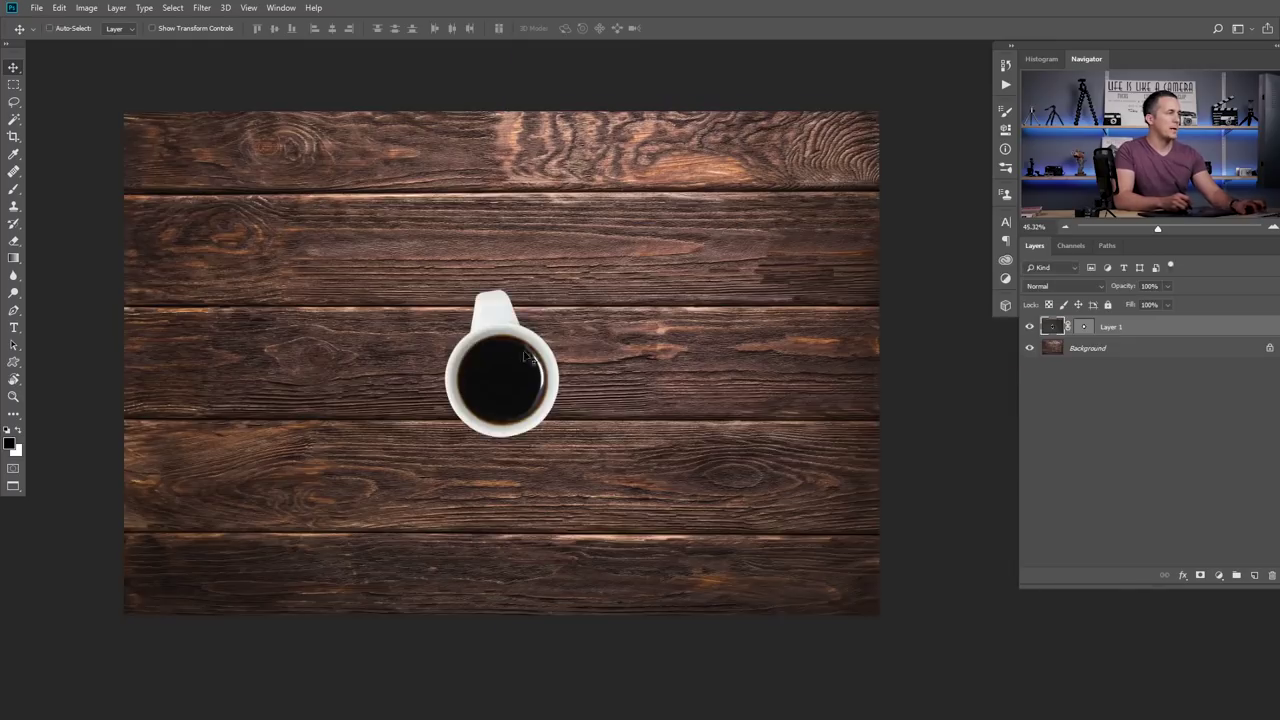
key("ctrl+0")
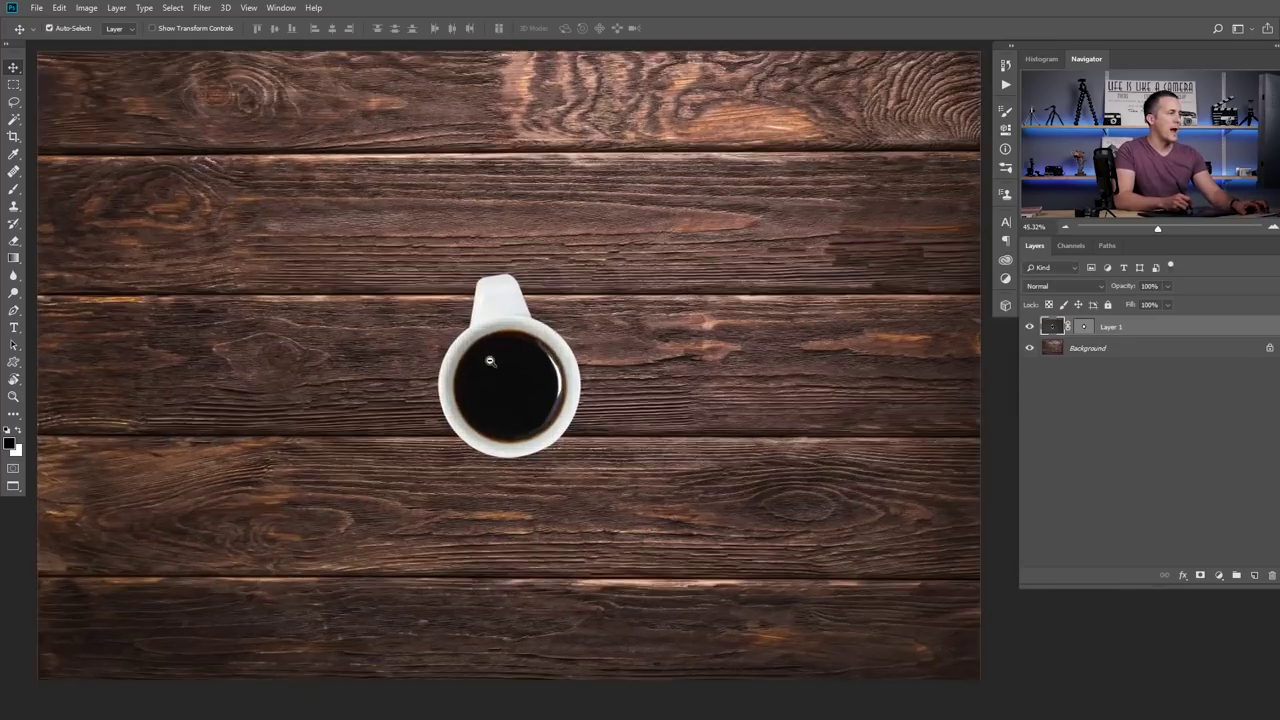
left_click_drag(520, 391, 450, 336)
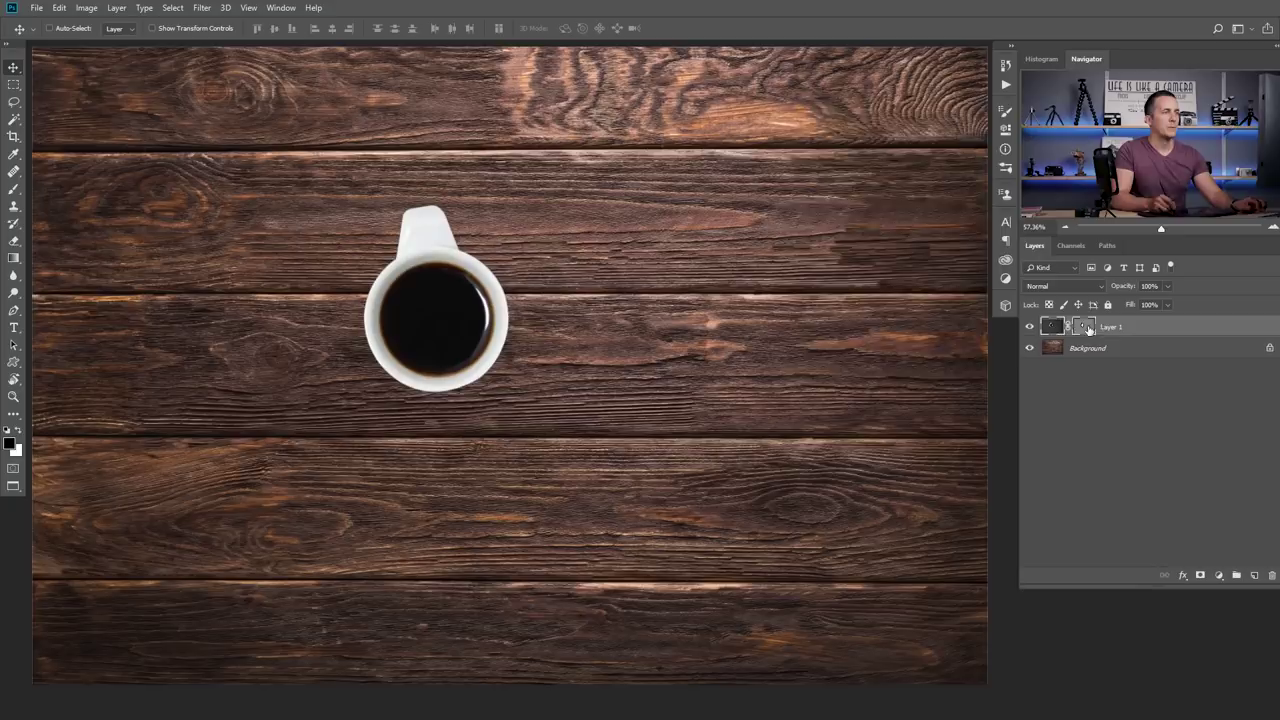
After testing a soft feather, set the cup mask's feather to 0 px and close Properties.
double_click(1088, 330)
left_click(1081, 328)
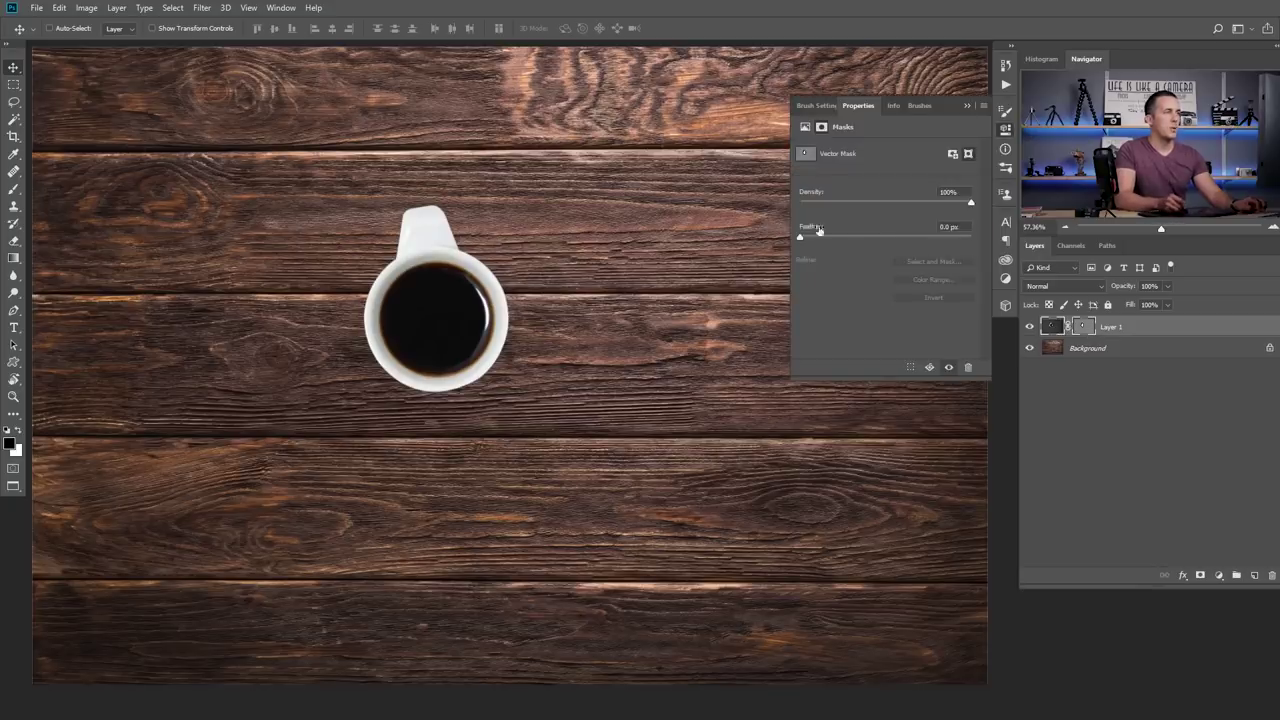
left_click(838, 238)
left_click_drag(841, 235, 860, 235)
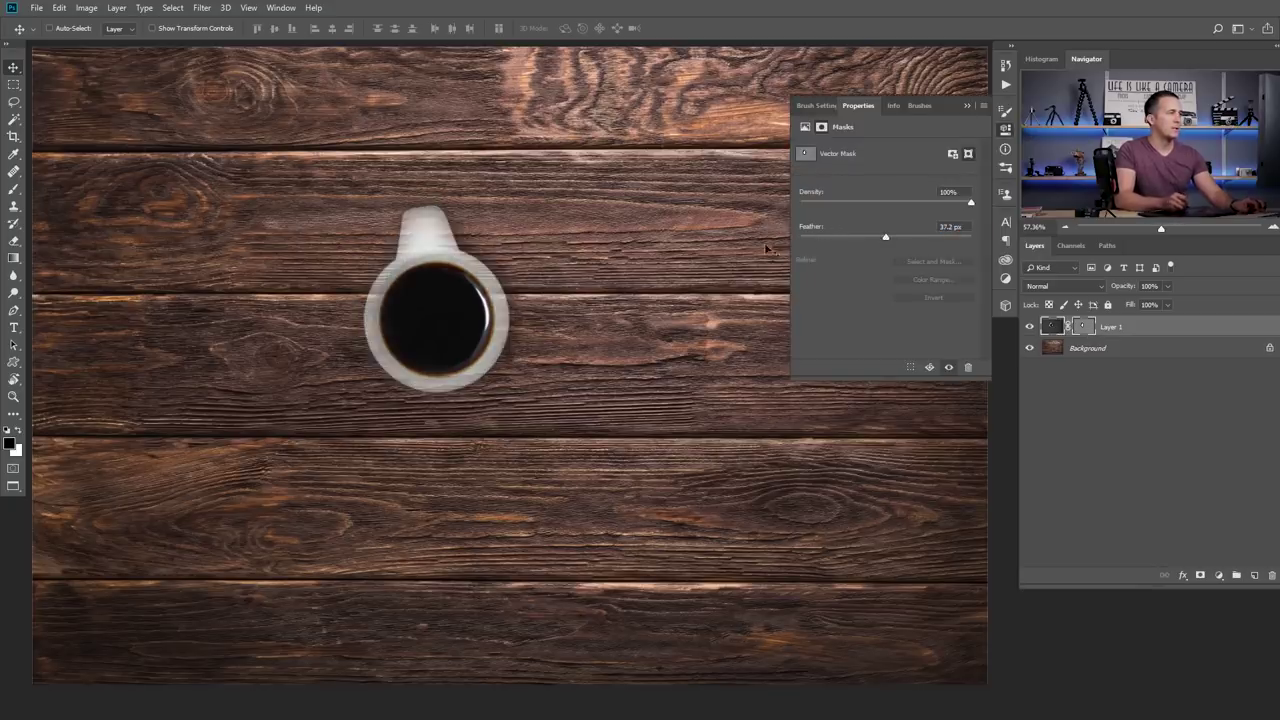
type("0")
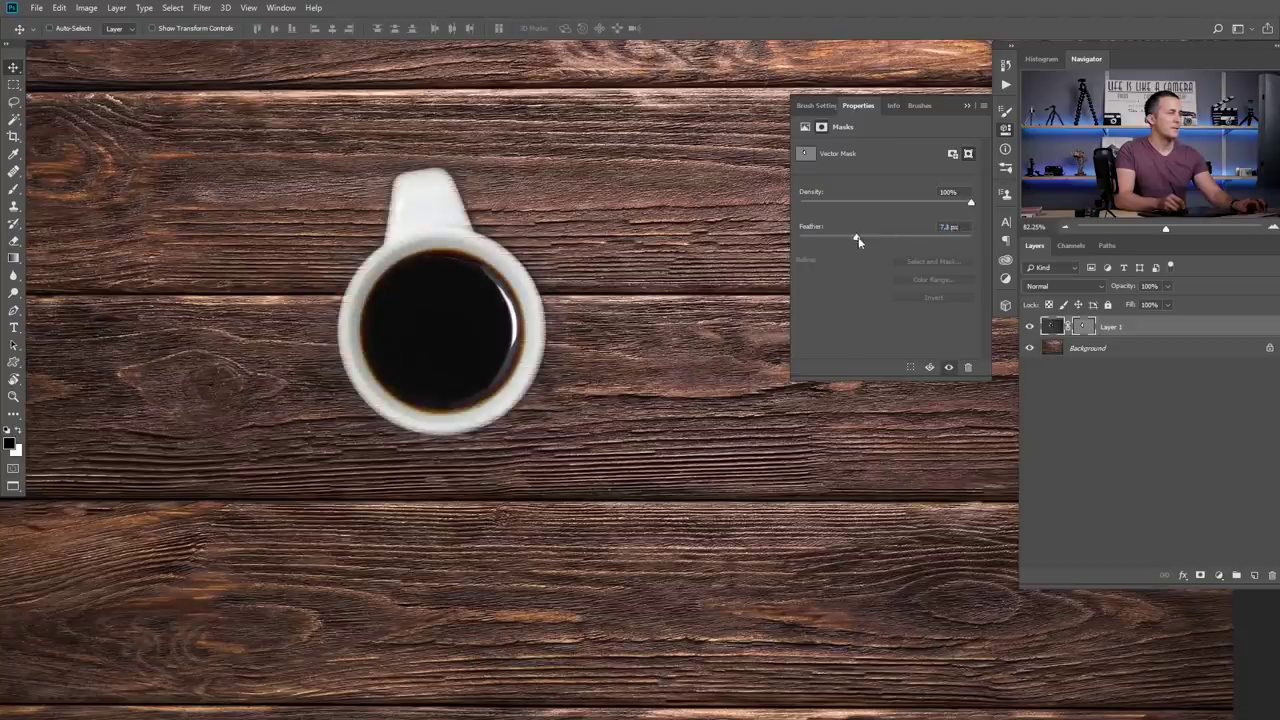
key("Return")
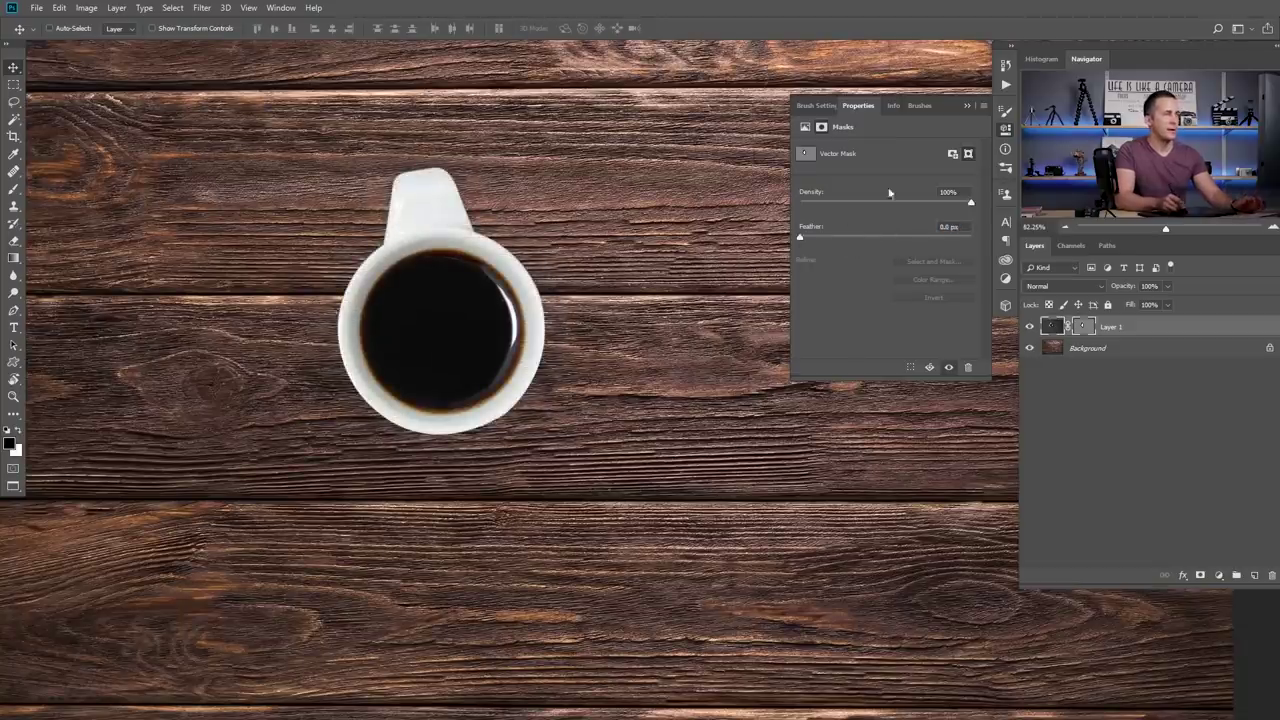
left_click(966, 106)
key("ctrl+minus")
key("ctrl+minus")
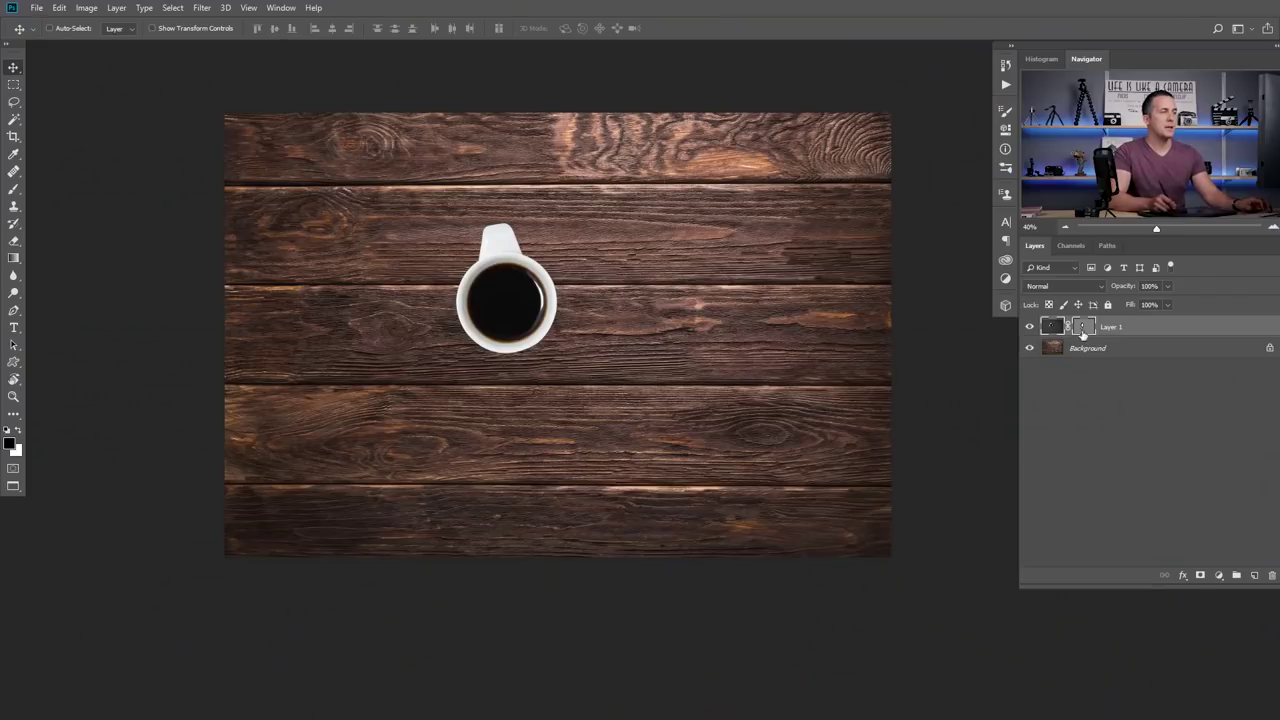
Rasterize the cup's vector mask into a pixel mask and preview the mask on canvas.
right_click(1084, 331)
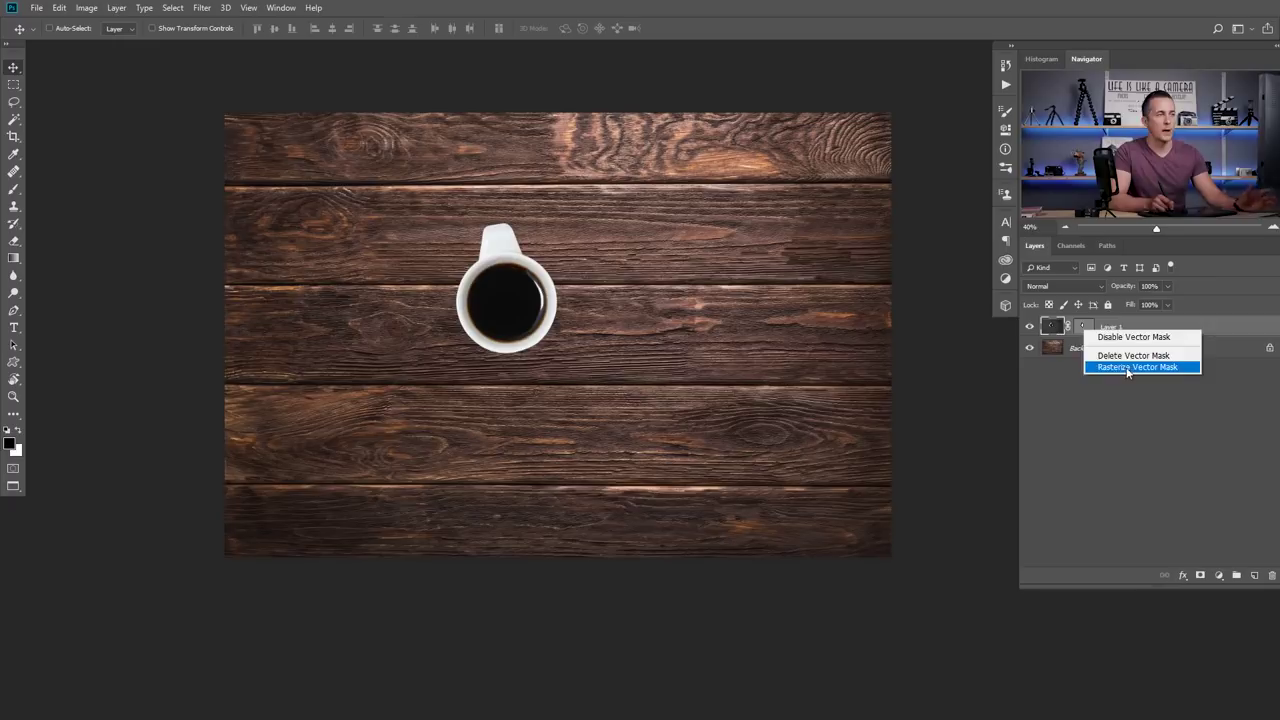
left_click(1124, 367)
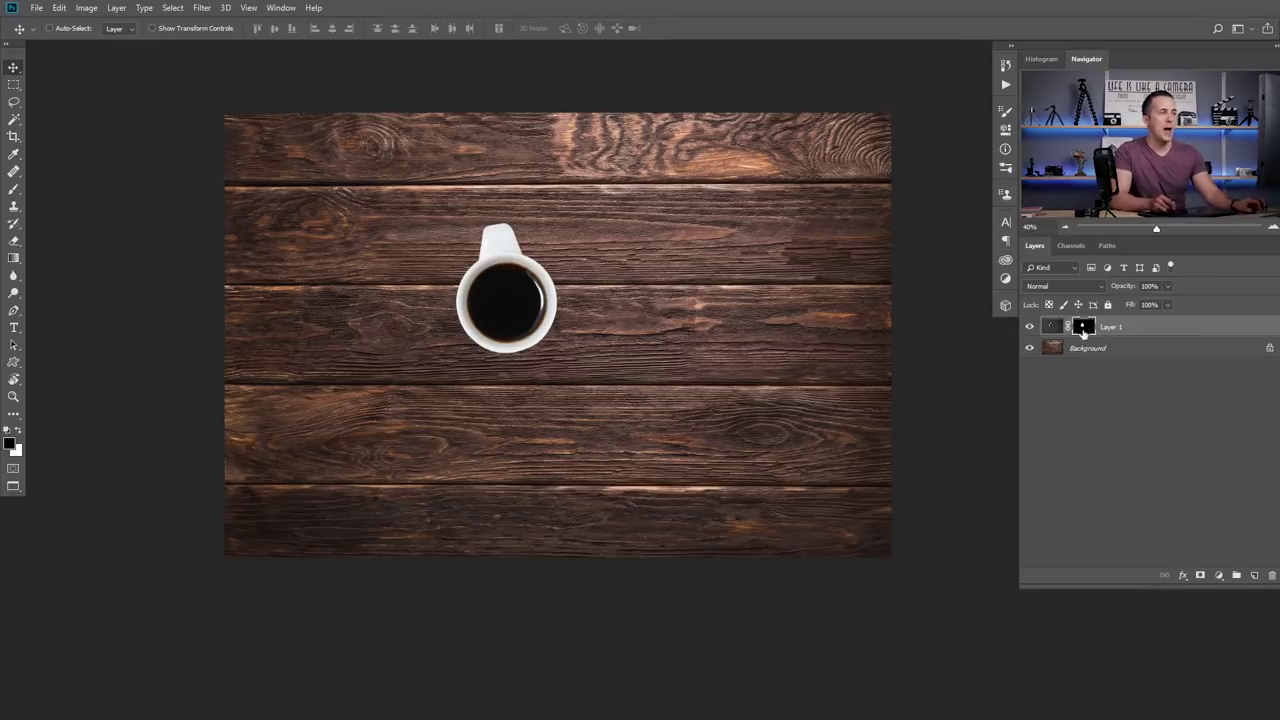
left_click(1088, 331, "alt")
left_click(1086, 327, "alt")
Test painting black and white on the mask with the Brush, undoing each change.
scroll(500, 290, "up", 5)
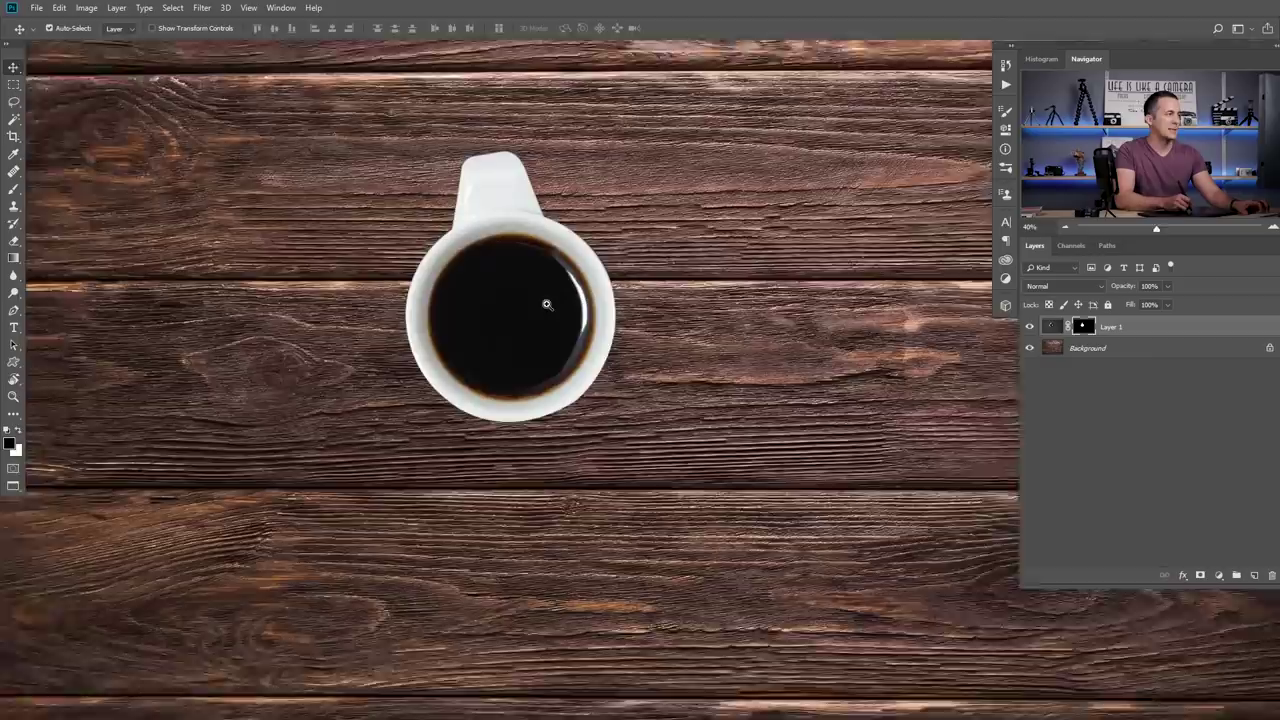
key("b")
left_click_drag(602, 316, 570, 325)
key("ctrl+z")
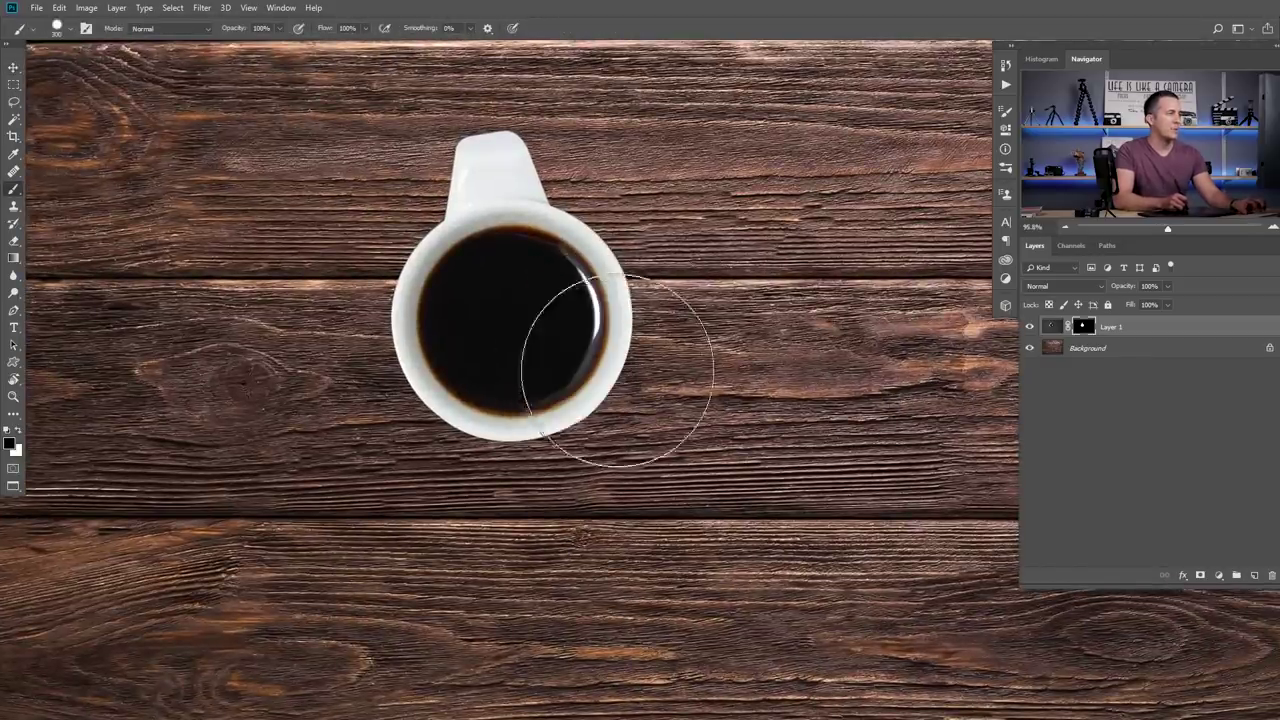
mouse_move(652, 345)
left_mouse_down()
mouse_move(534, 471)
mouse_move(614, 343)
mouse_move(694, 277)
mouse_move(598, 450)
mouse_move(657, 400)
mouse_move(640, 455)
mouse_move(343, 257)
mouse_move(676, 372)
mouse_move(329, 557)
left_mouse_up()
key("ctrl+z")
key("x")
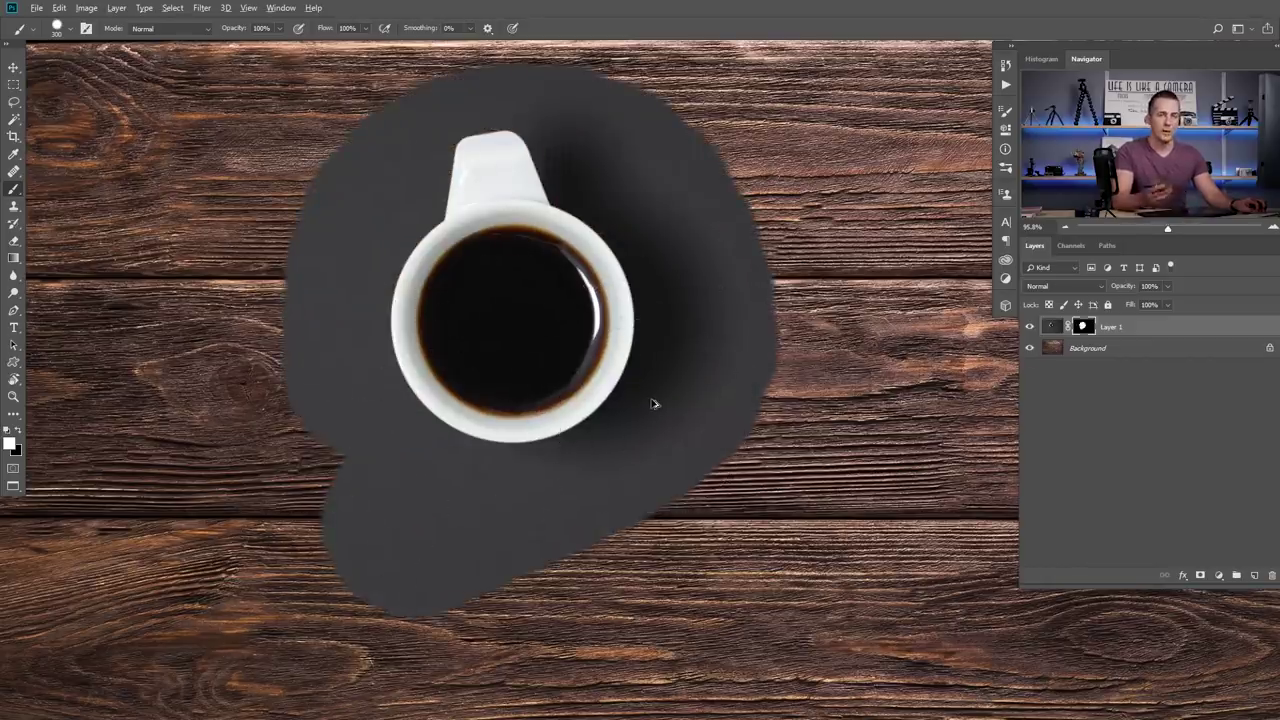
key("ctrl+BackSpace")
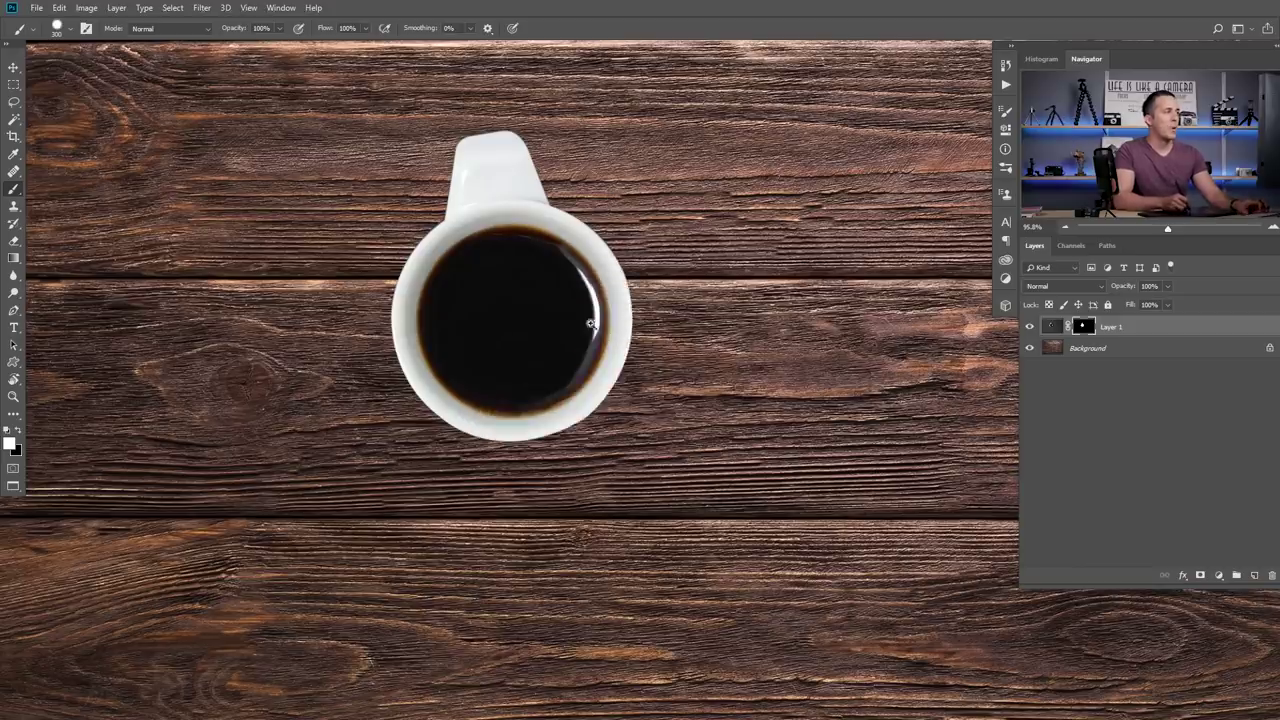
scroll(590, 323, "down", 3)
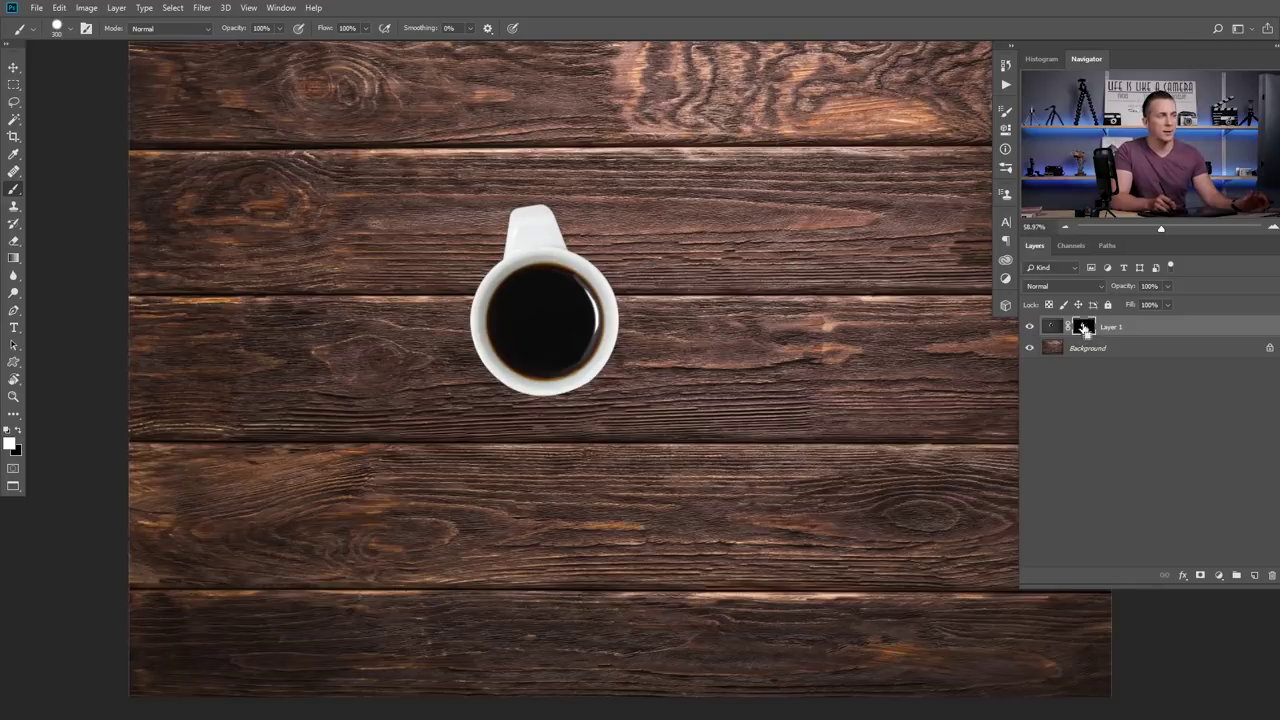
Make a work path from the mask selection, add it as a vector mask, and apply the pixel mask.
left_click(1083, 327, "ctrl")
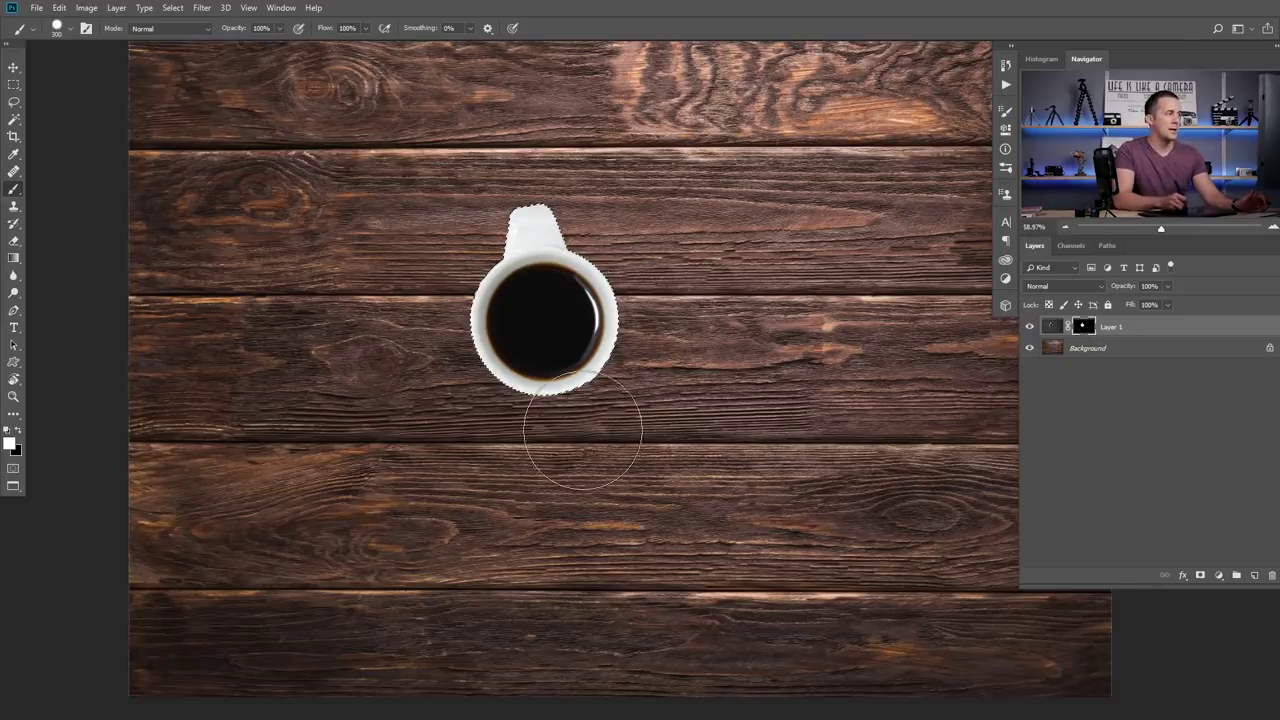
left_click(1109, 246)
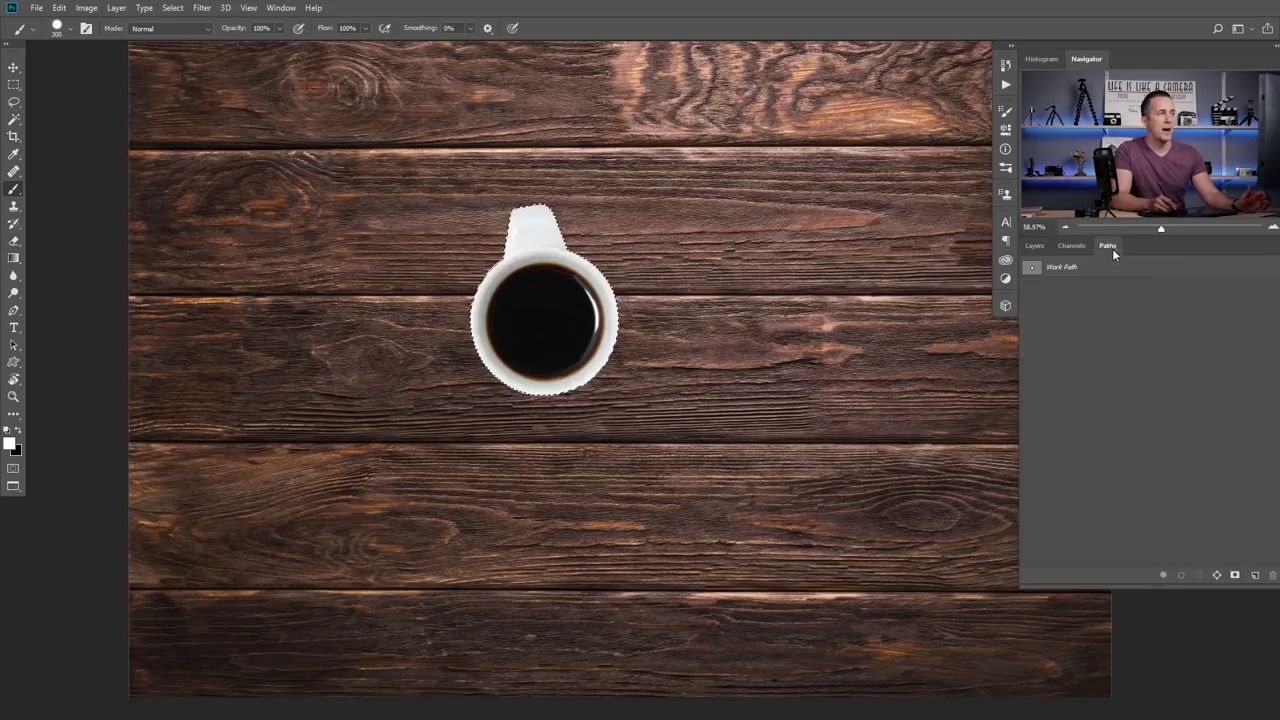
left_click(1217, 576)
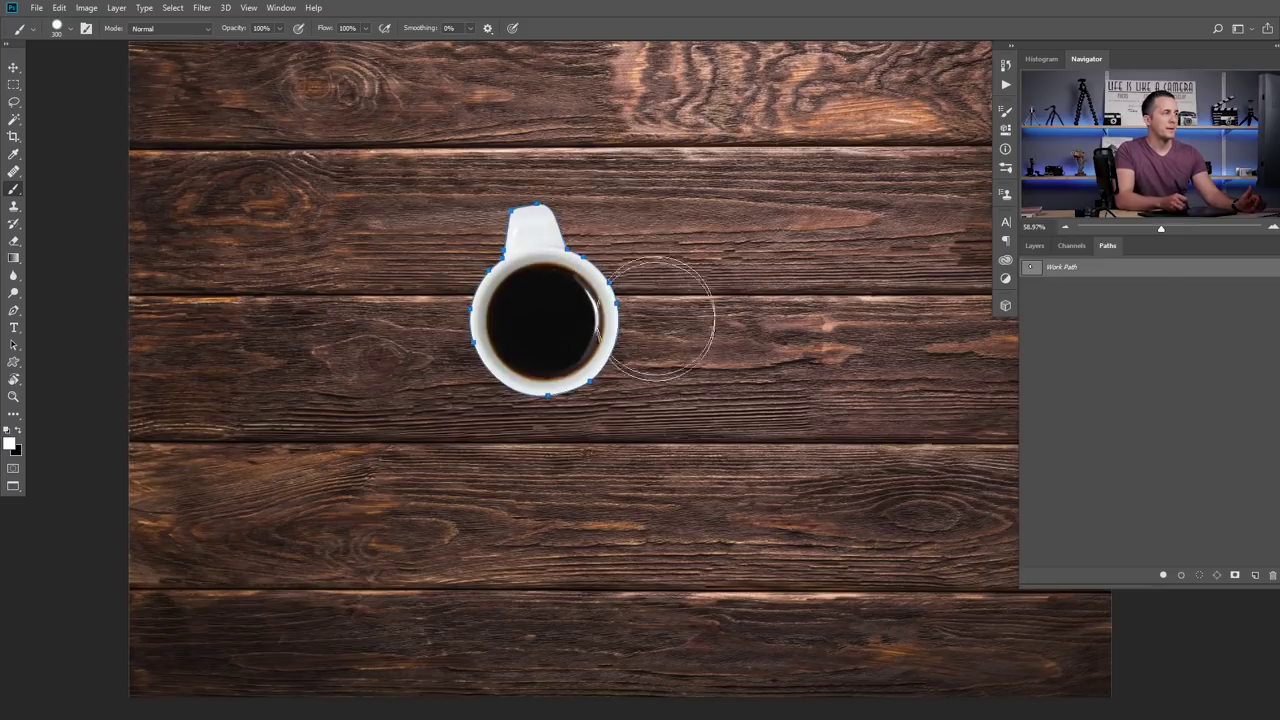
left_click(1035, 246)
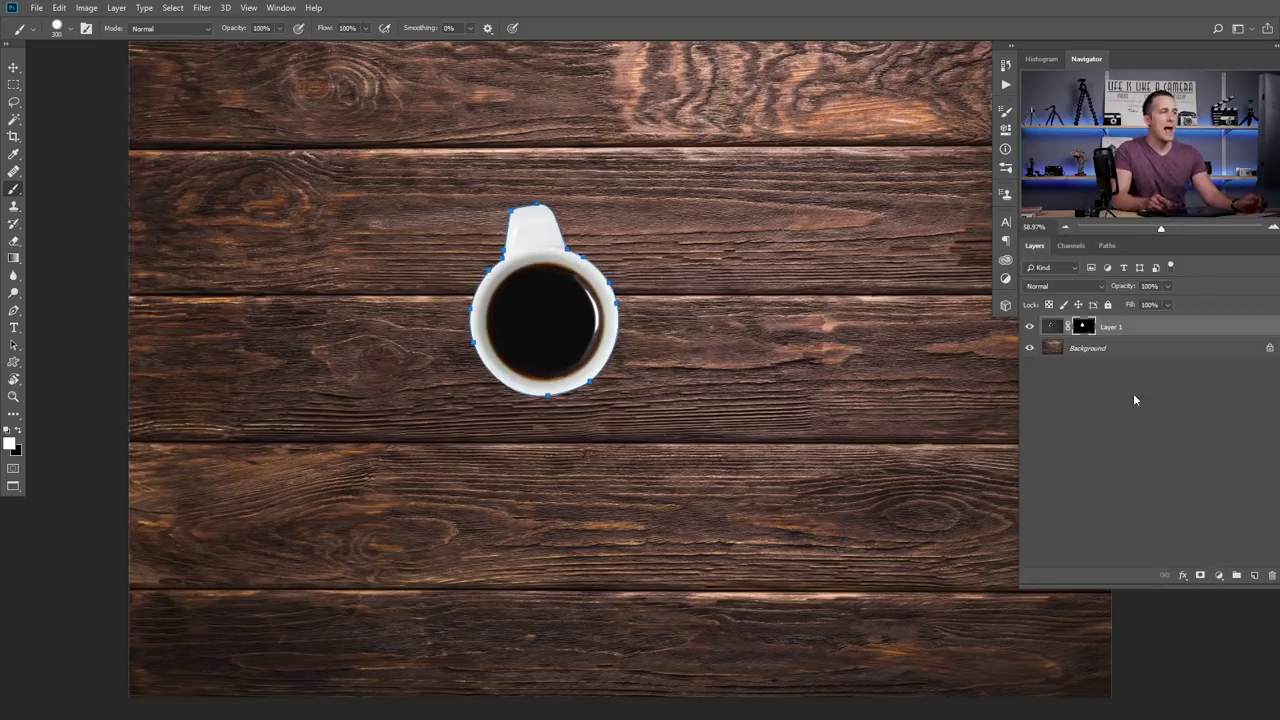
left_click(1200, 577)
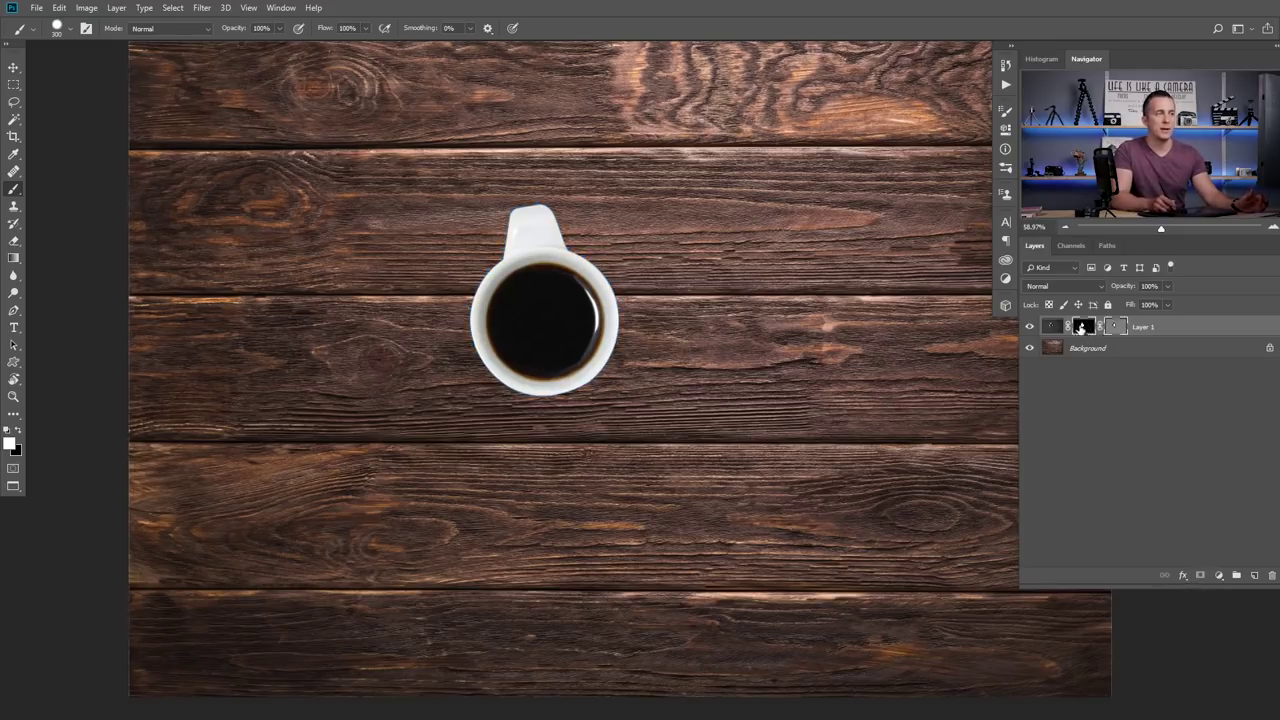
right_click(1082, 327)
left_click(1098, 369)
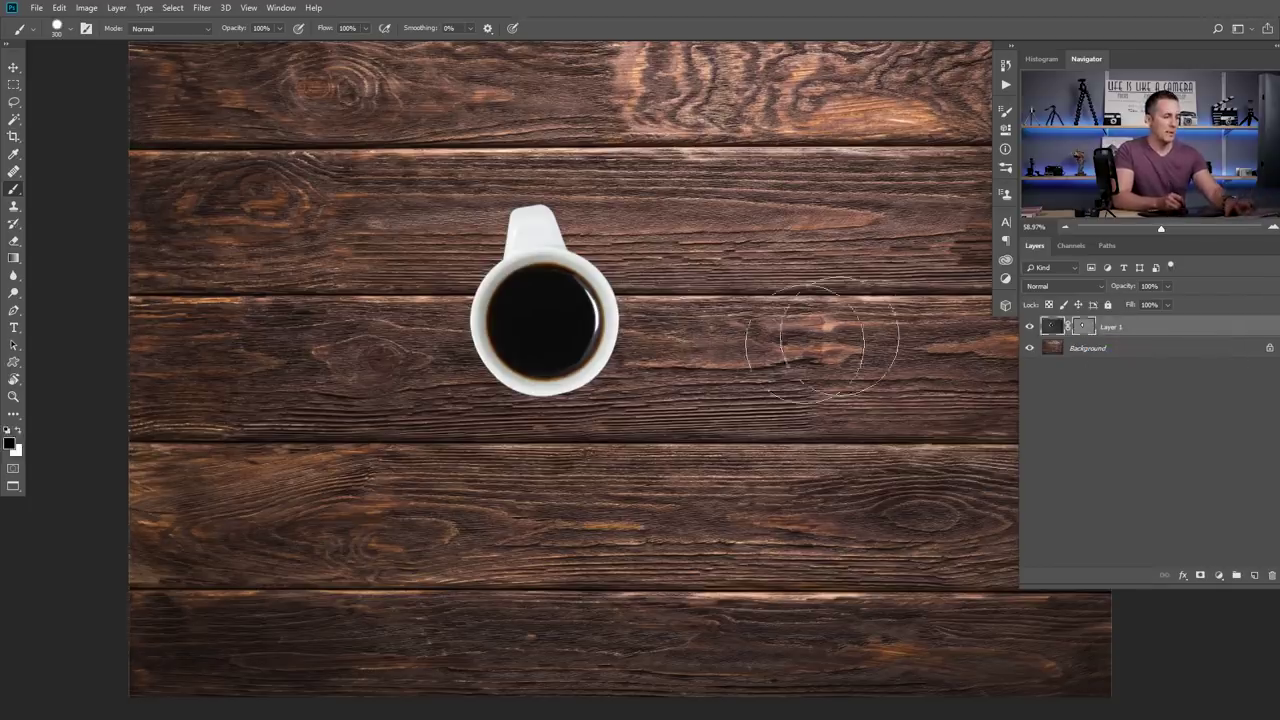
Select the cup's vector mask path to inspect its anchors around the rim and handle.
key("p")
scroll(464, 331, "up", 3)
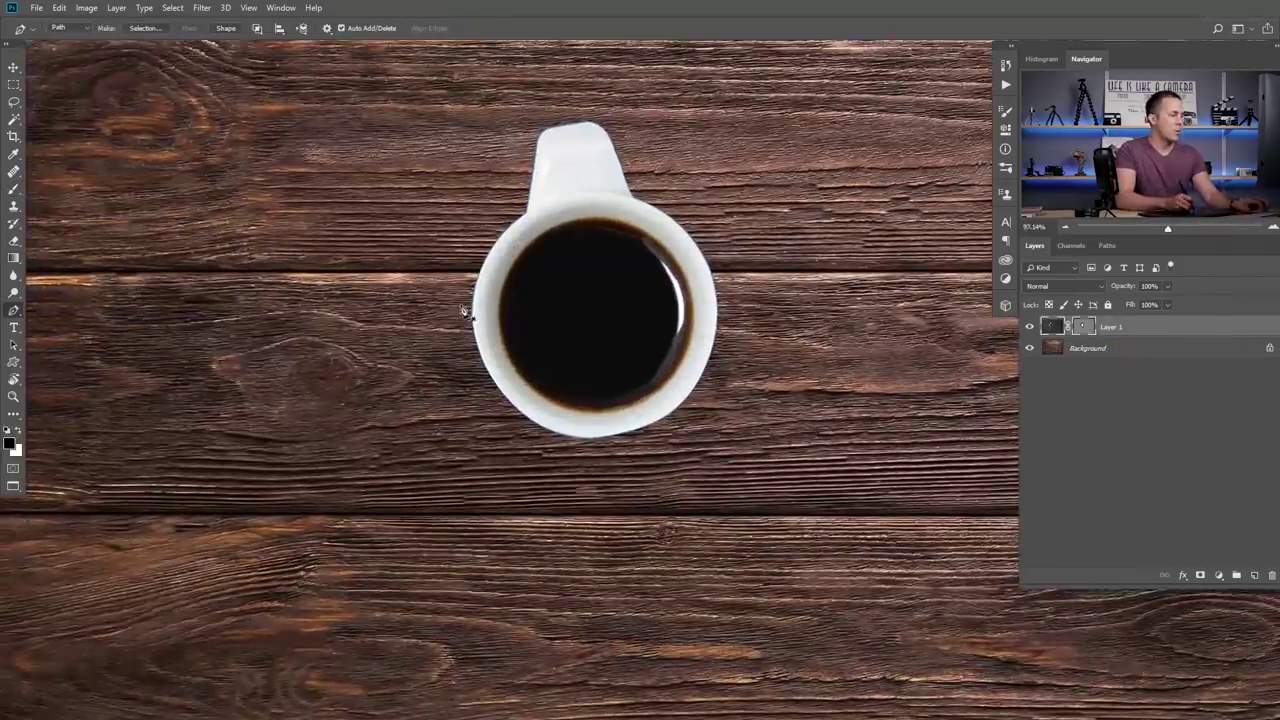
key("a")
left_click(474, 300)
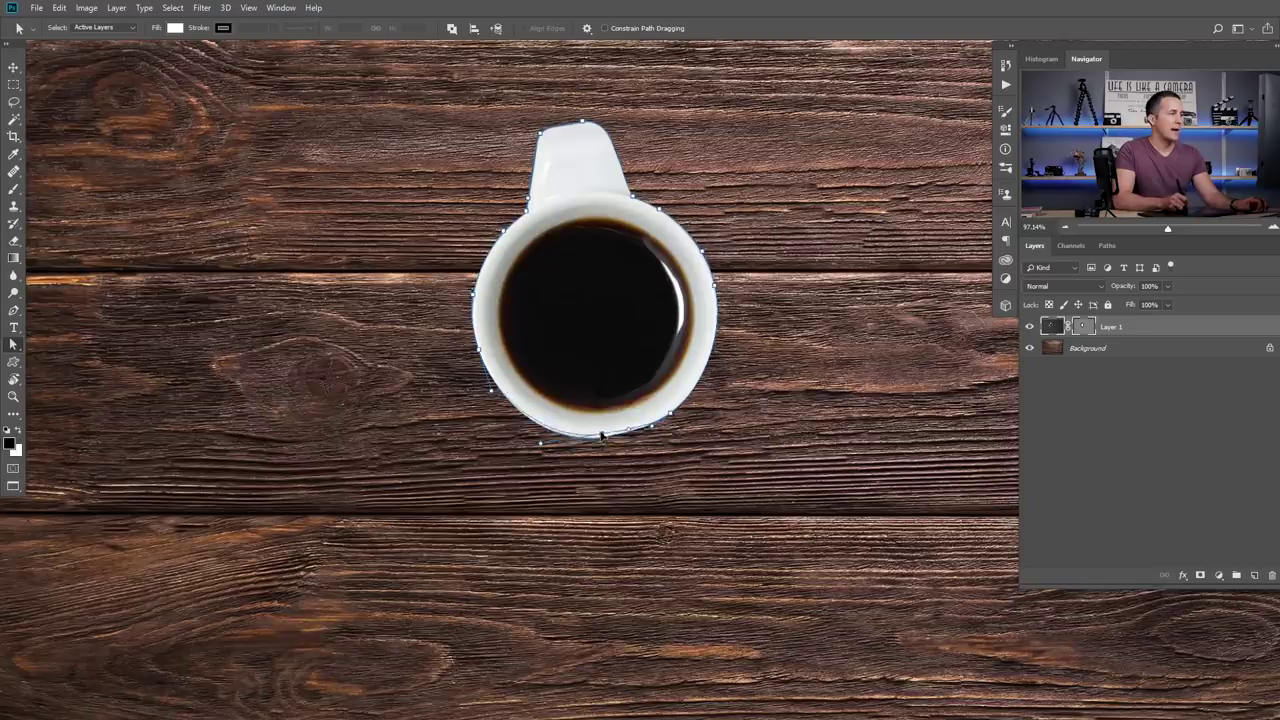
scroll(605, 410, "down", 6)
left_click_drag(655, 391, 567, 395)
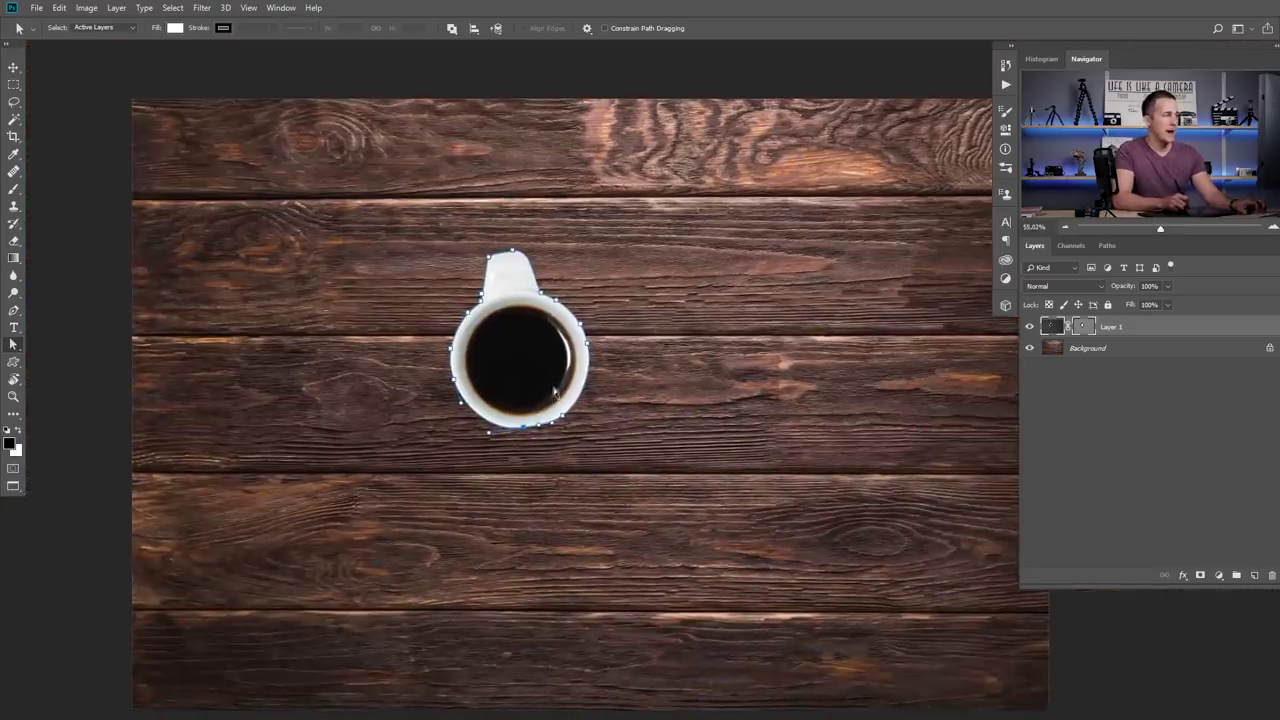
scroll(575, 360, "down", 3)
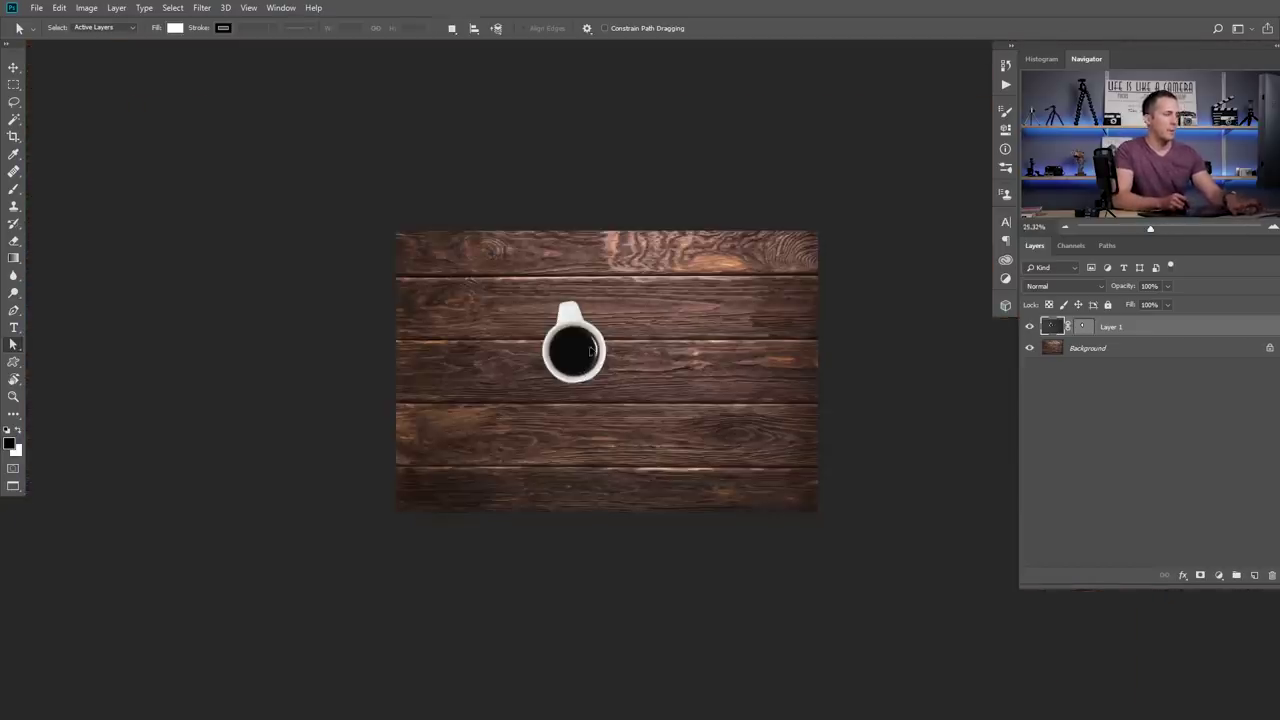
Duplicate the cup to the right of the original and rotate the copy about 14 degrees.
key("v")
left_click_drag(578, 374, 663, 370)
key("ctrl+t")
left_click_drag(317, 209, 400, 150)
key("Return")
On a new layer, brush a white smile under the cups and a white stroke above them.
left_click(1254, 575)
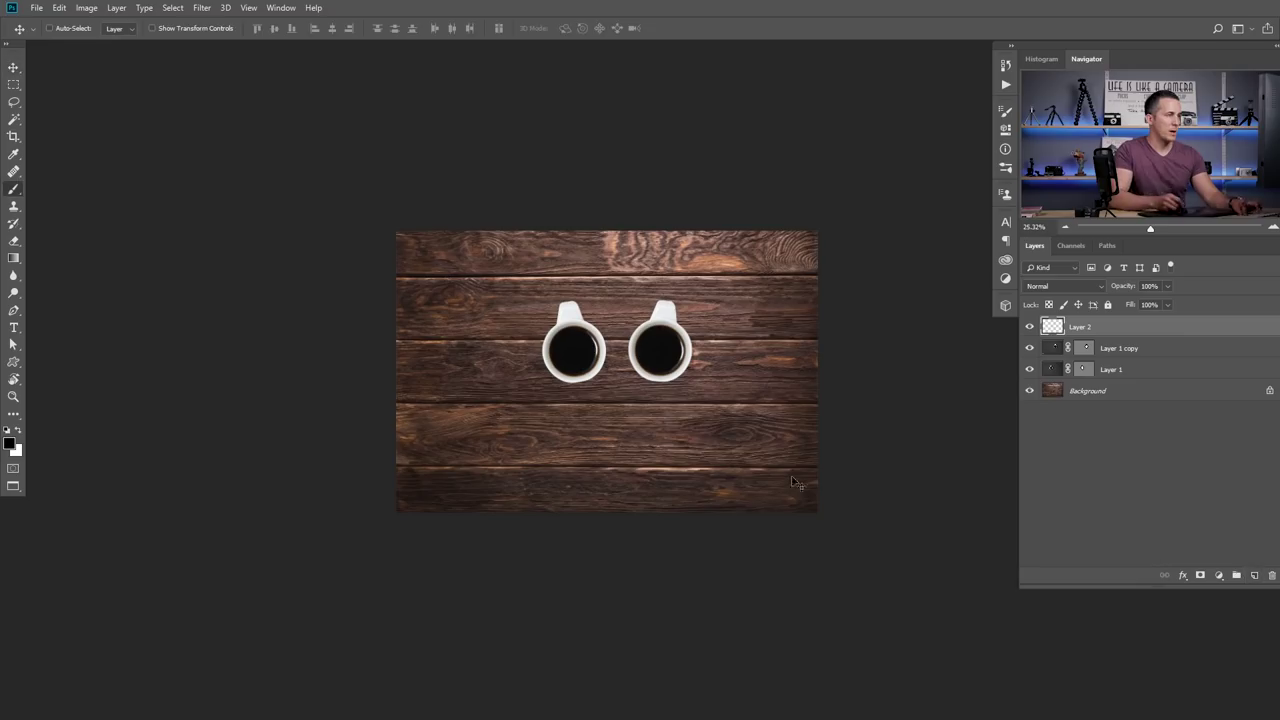
key("b")
mouse_move(566, 399)
left_mouse_down()
mouse_move(603, 439)
mouse_move(652, 401)
left_mouse_up()
key("ctrl+z")
key("x")
left_click_drag(574, 404, 661, 404)
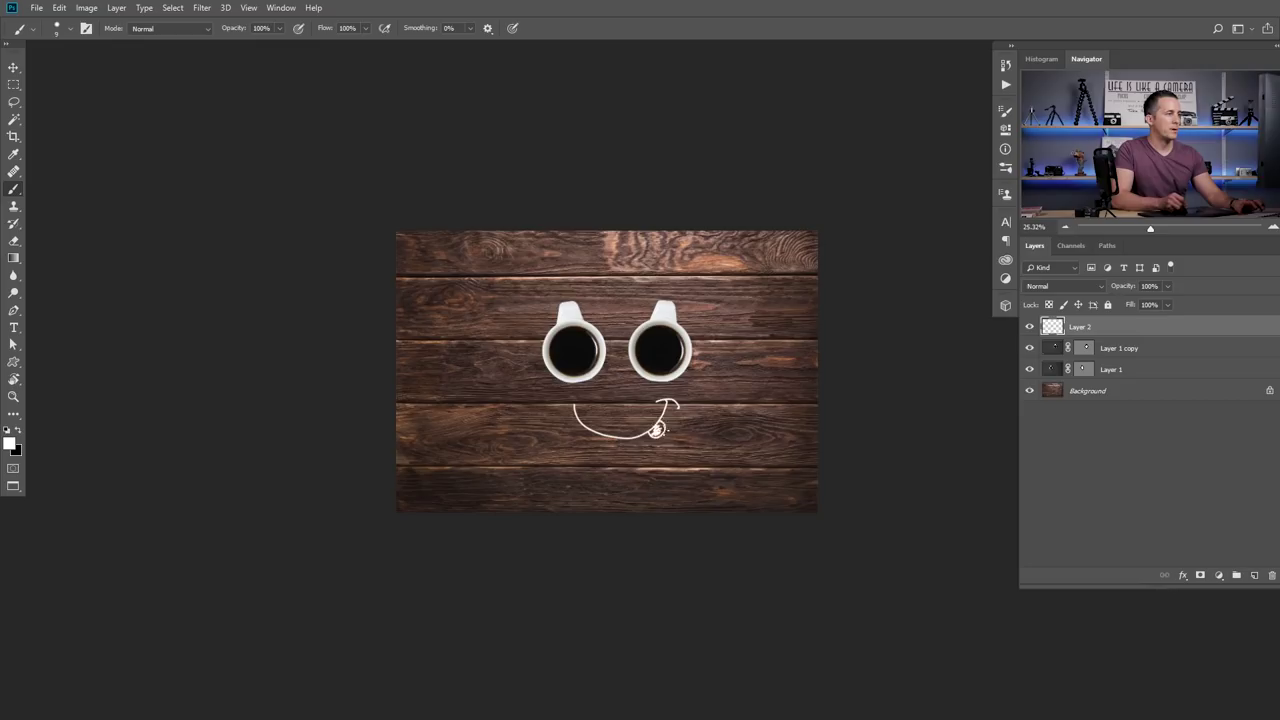
mouse_move(556, 278)
left_mouse_down()
mouse_move(607, 270)
mouse_move(698, 286)
left_mouse_up()
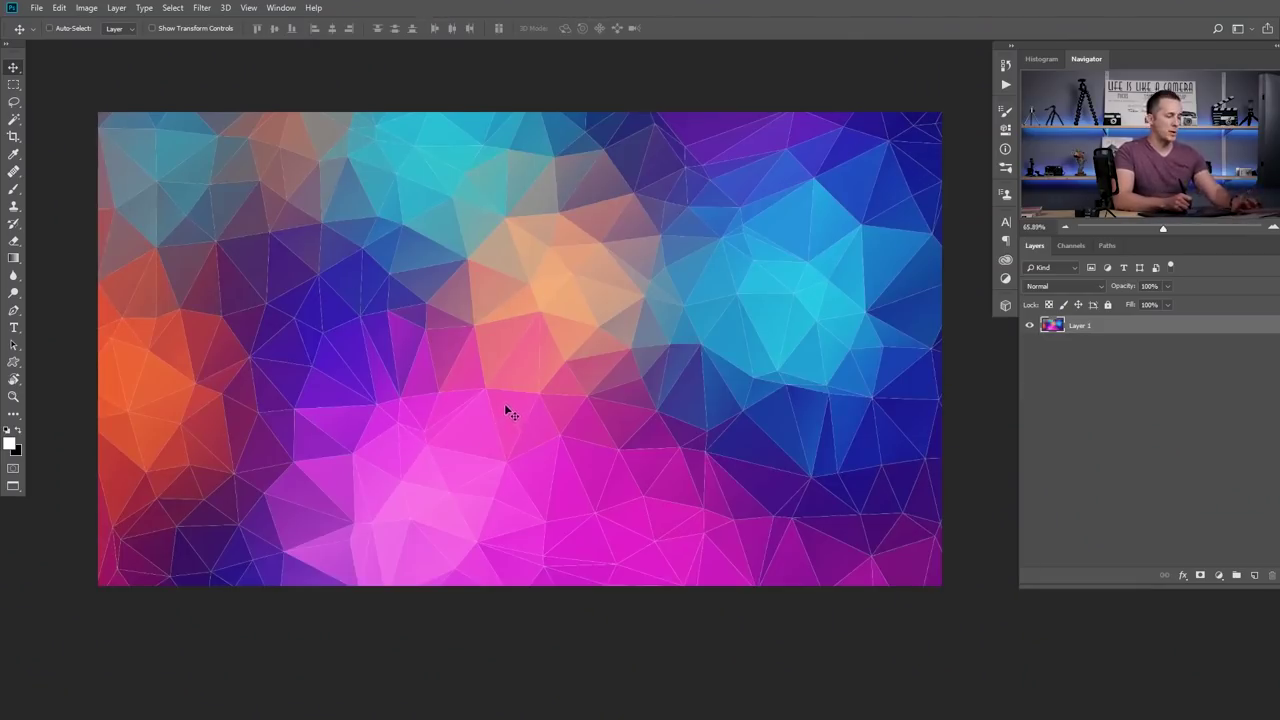
With the Custom Shape tool active, pick the butterfly from the options-bar shape list.
key("u")
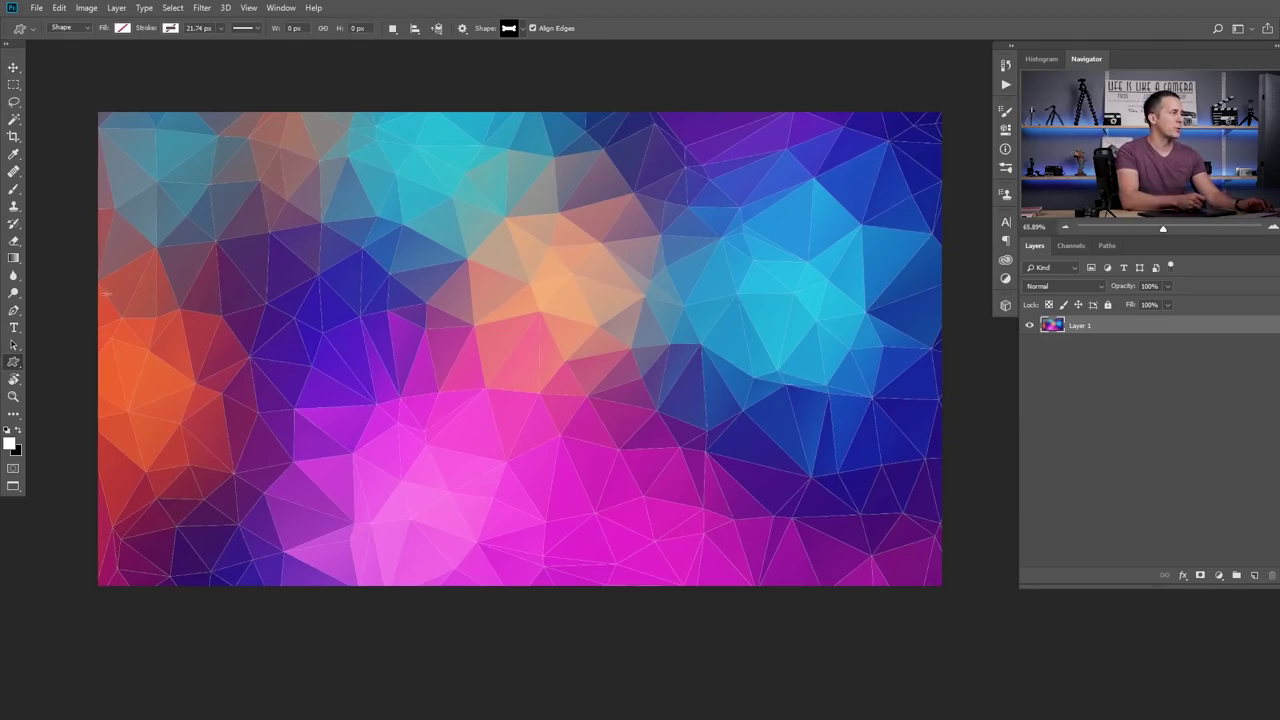
right_click(14, 364)
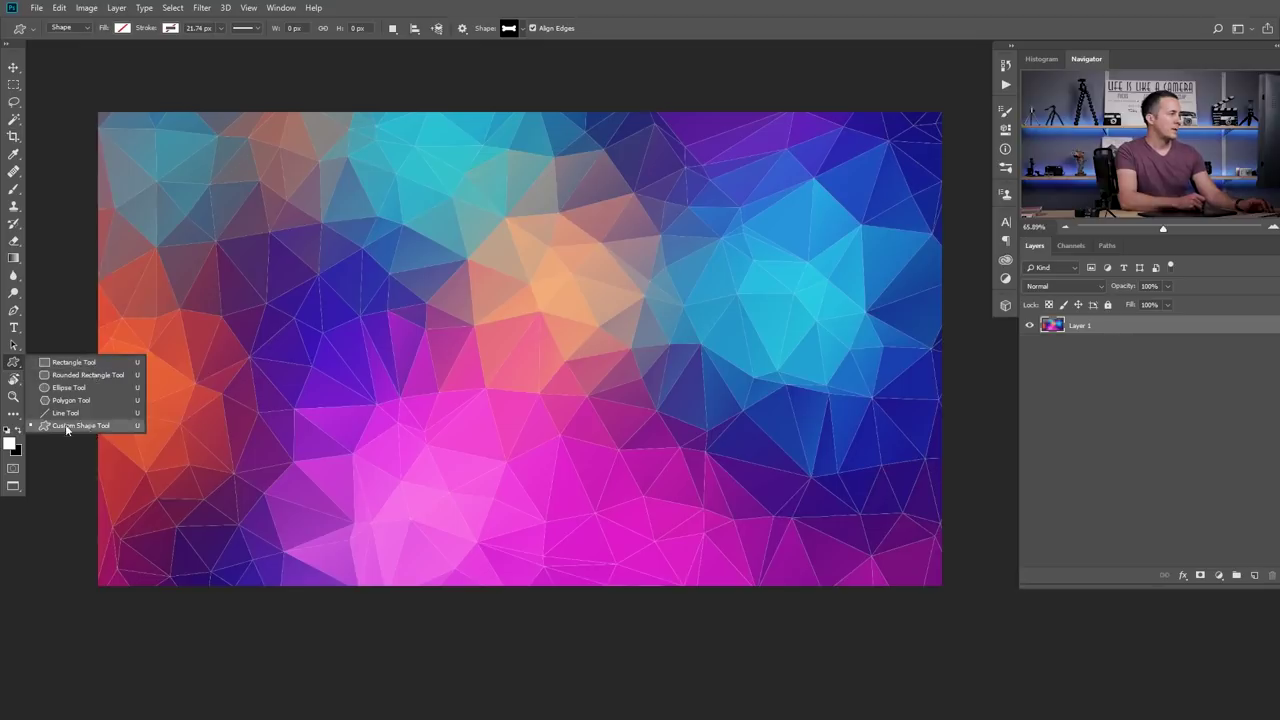
left_click(101, 428)
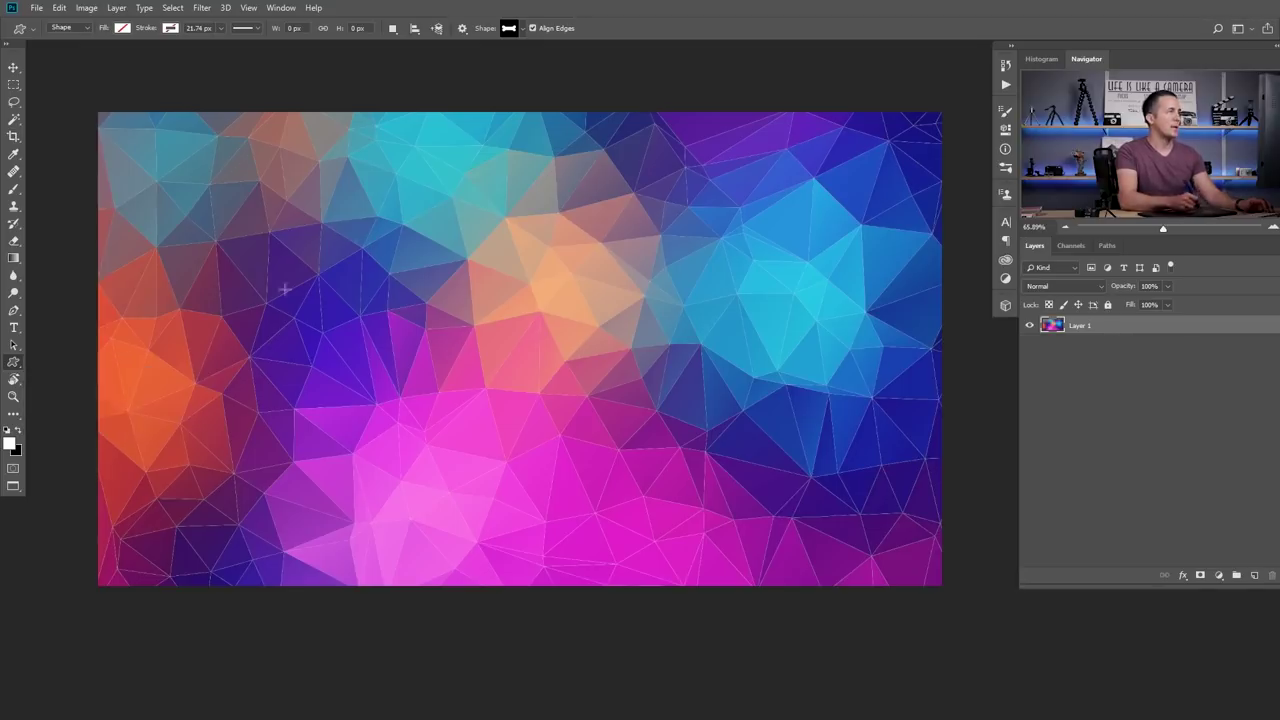
left_click(527, 28)
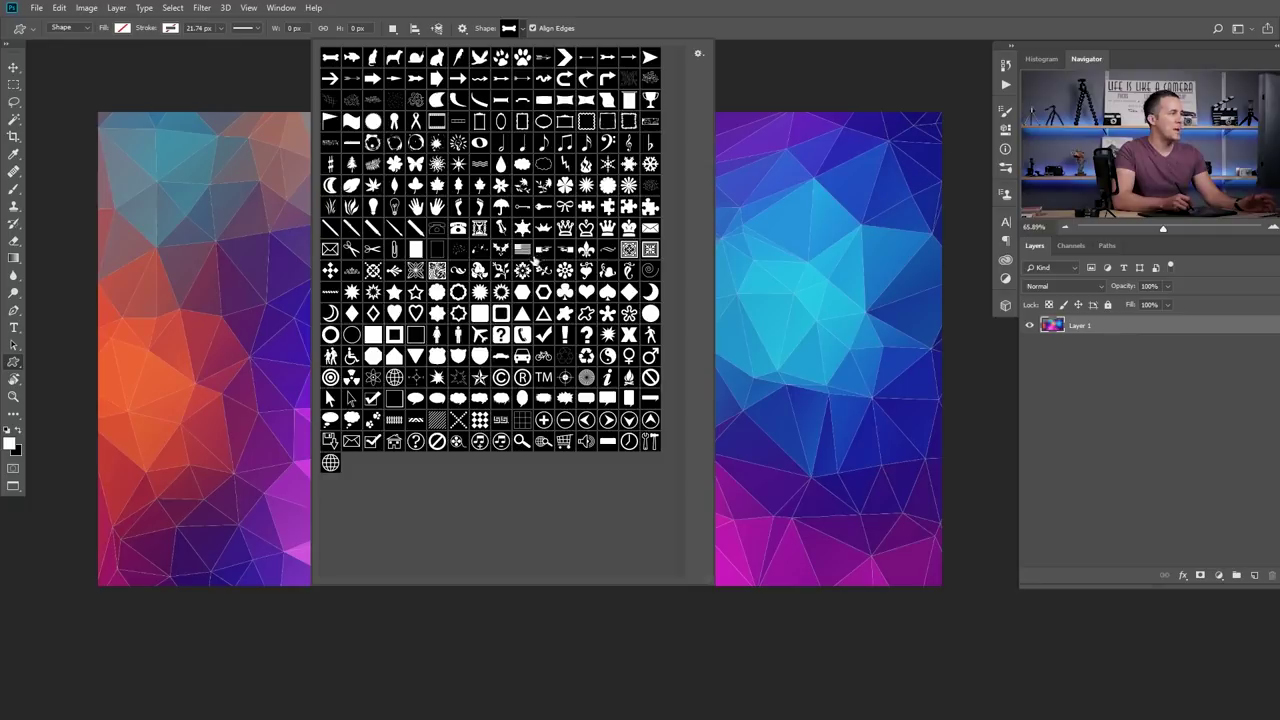
left_click(416, 165)
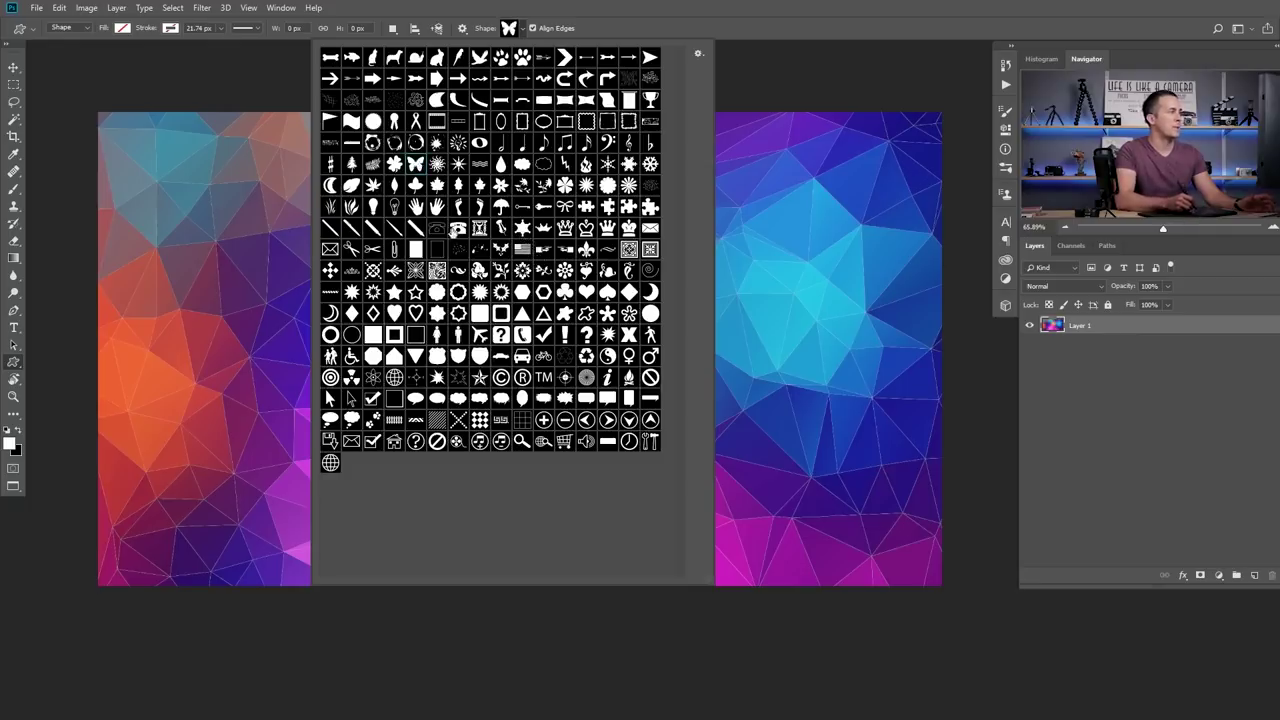
left_click(524, 31)
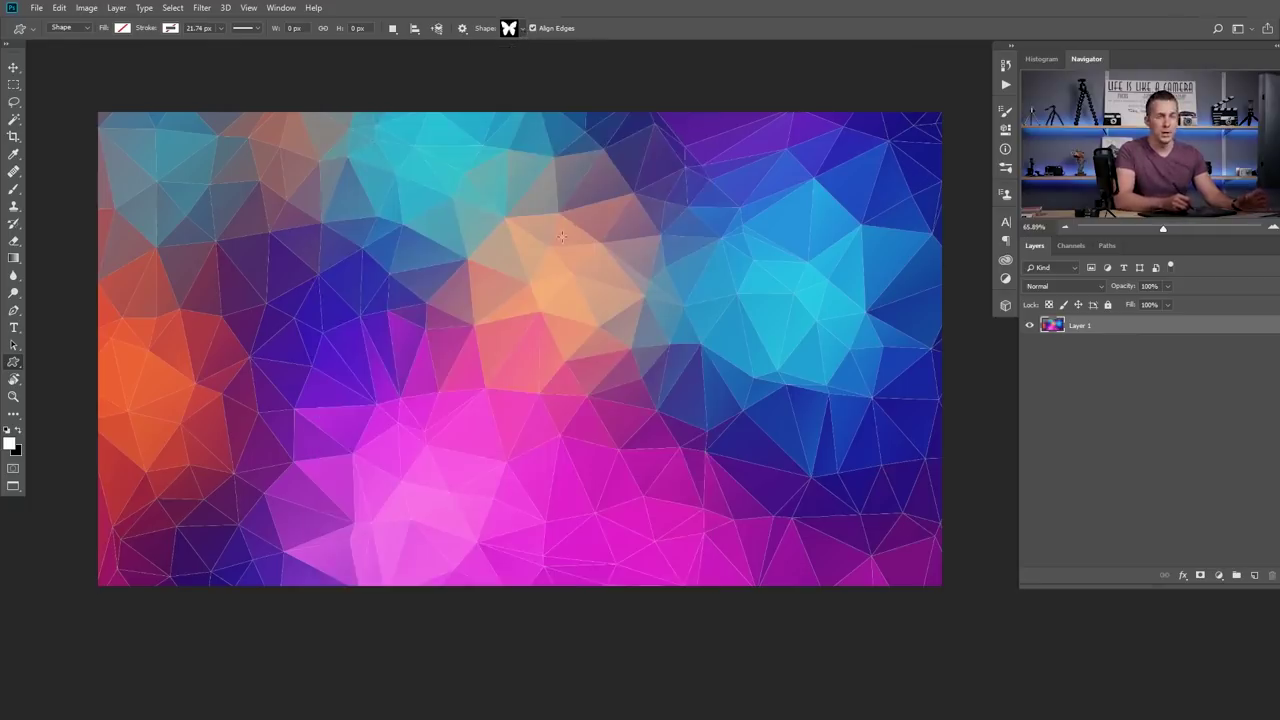
Draw a butterfly path in Path mode over the canvas centre and make it the layer's vector mask.
left_click(67, 29)
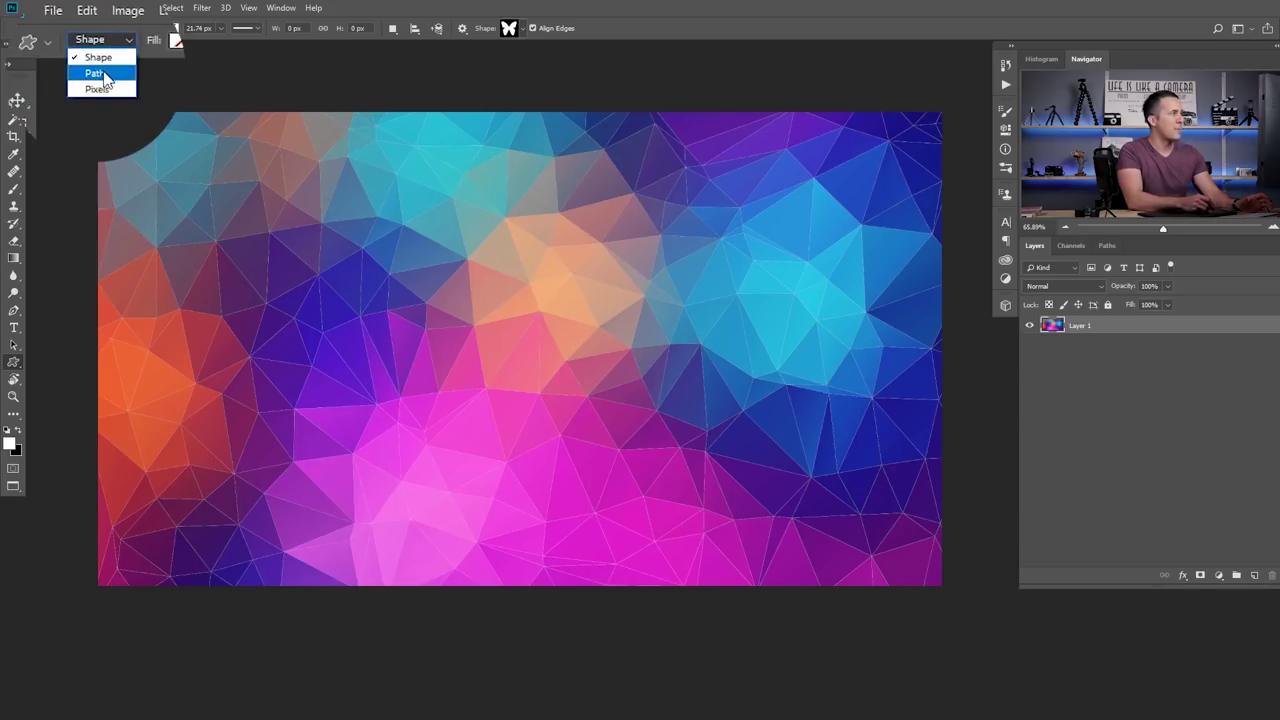
left_click(103, 75)
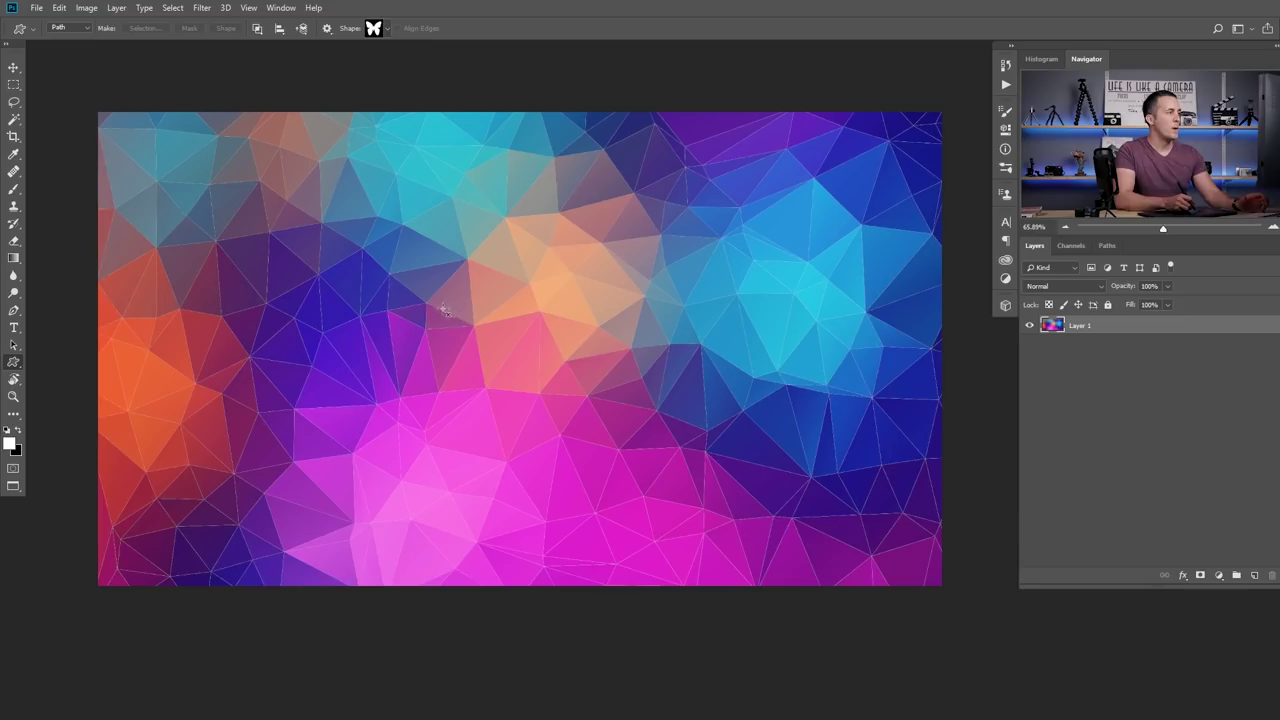
left_click_drag(455, 256, 667, 440)
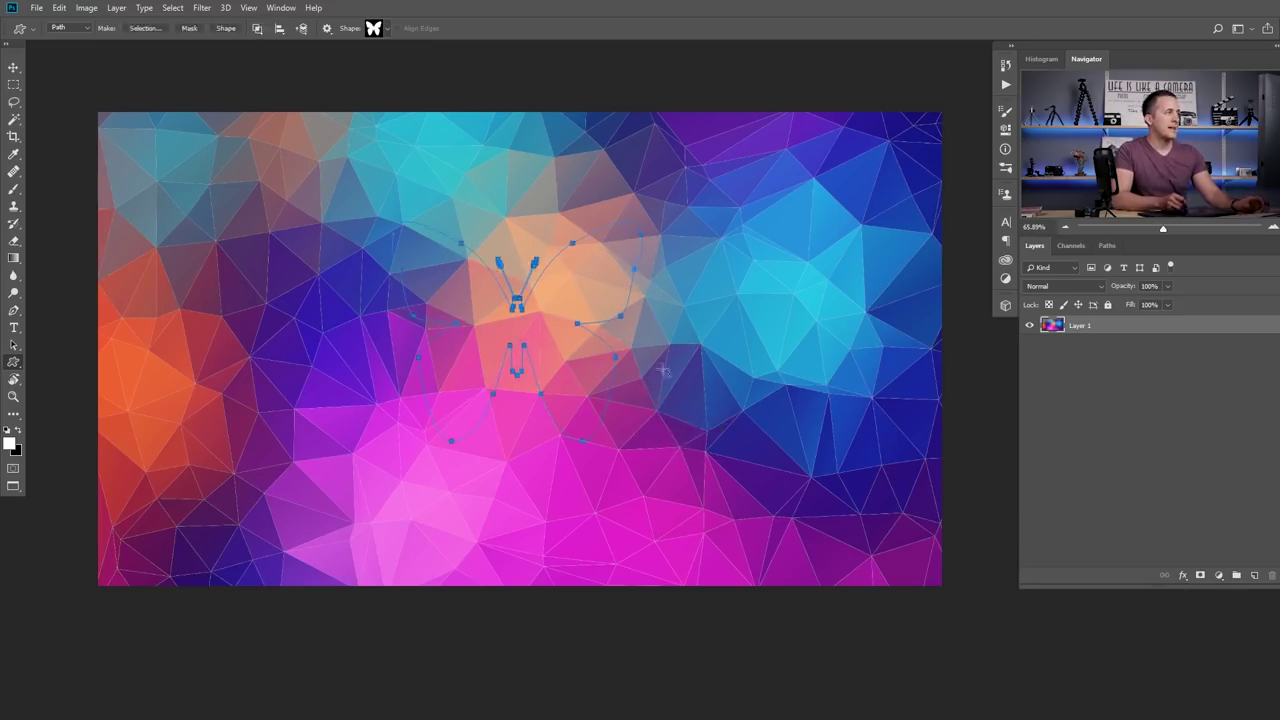
left_click(1201, 576, "ctrl")
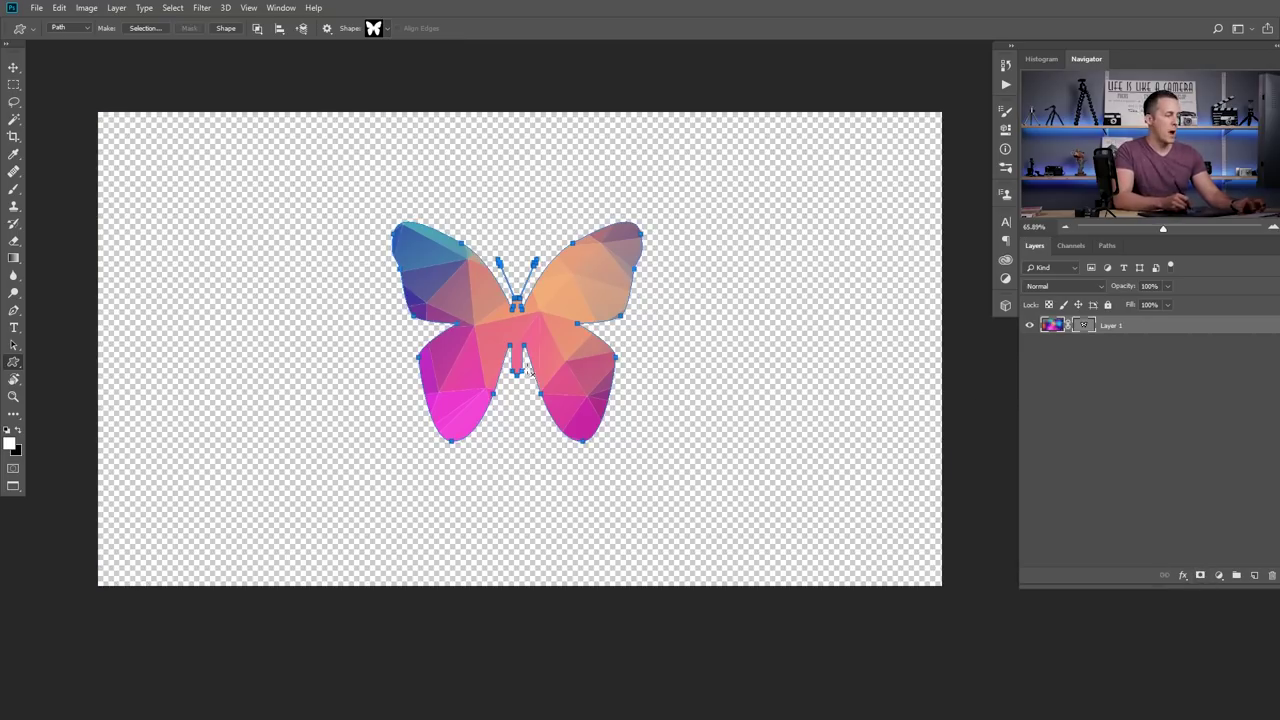
key("v")
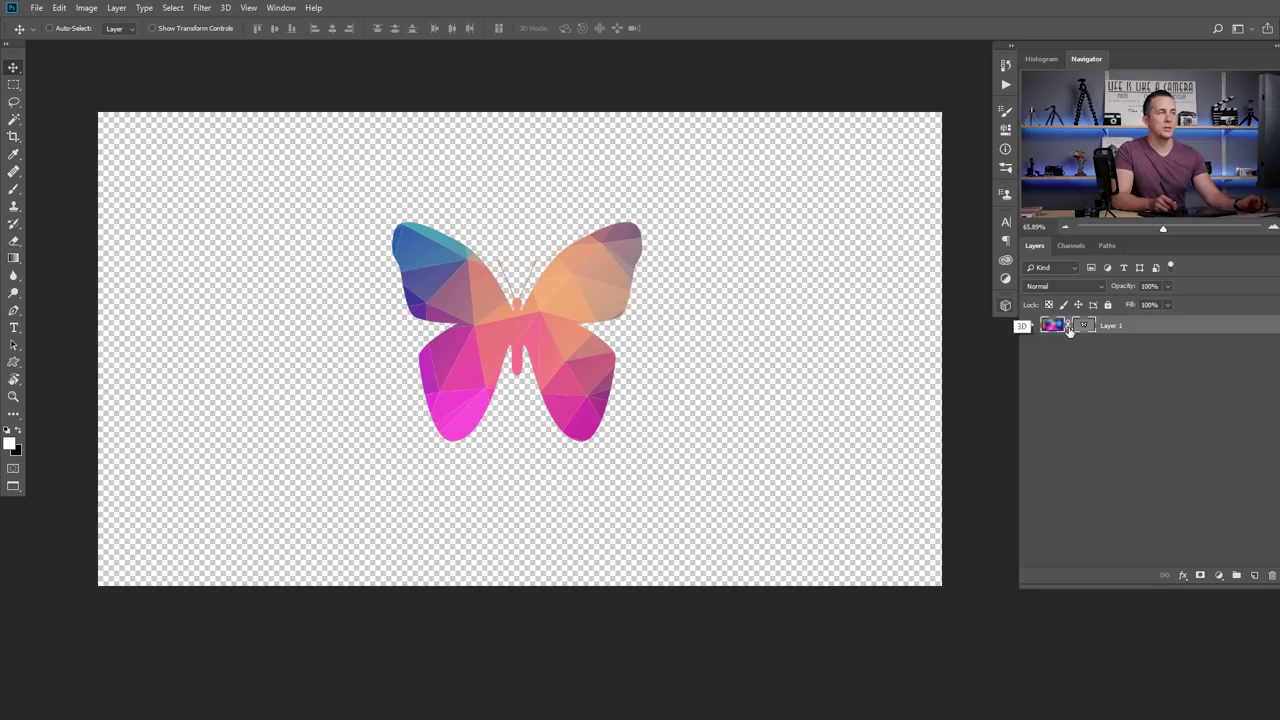
Shift the gradient and the butterfly mask path so orange fills the left wing and blue the right.
mouse_move(543, 329)
left_mouse_down()
mouse_move(386, 323)
mouse_move(777, 320)
mouse_move(463, 392)
mouse_move(551, 437)
mouse_move(515, 325)
mouse_move(505, 328)
mouse_move(560, 333)
mouse_move(397, 351)
mouse_move(543, 329)
mouse_move(523, 323)
mouse_move(545, 348)
left_mouse_up()
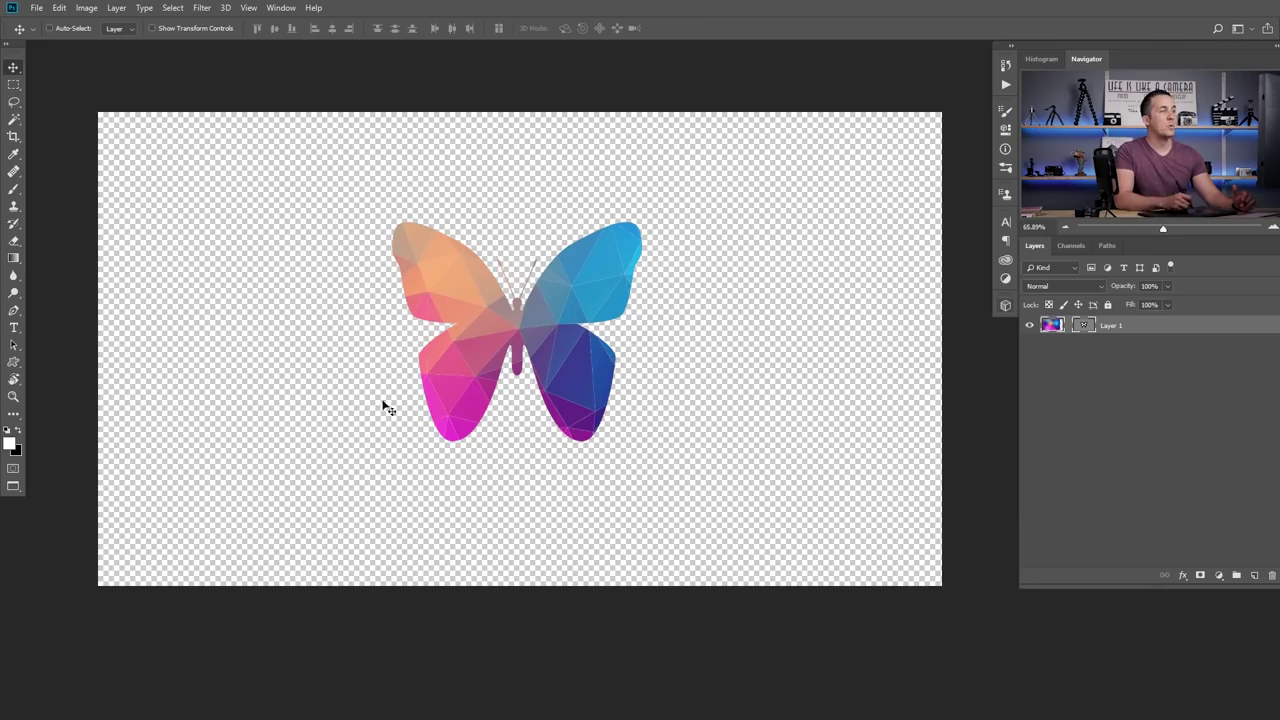
double_click(1085, 327)
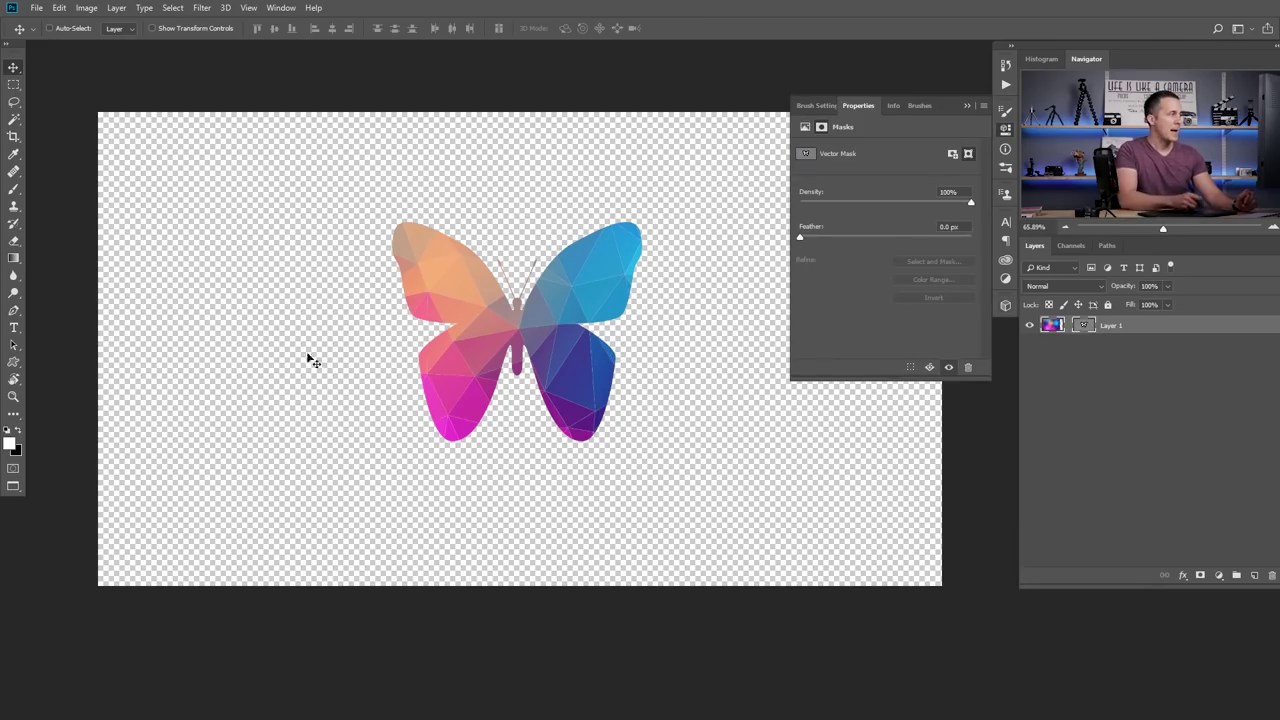
left_click(13, 344)
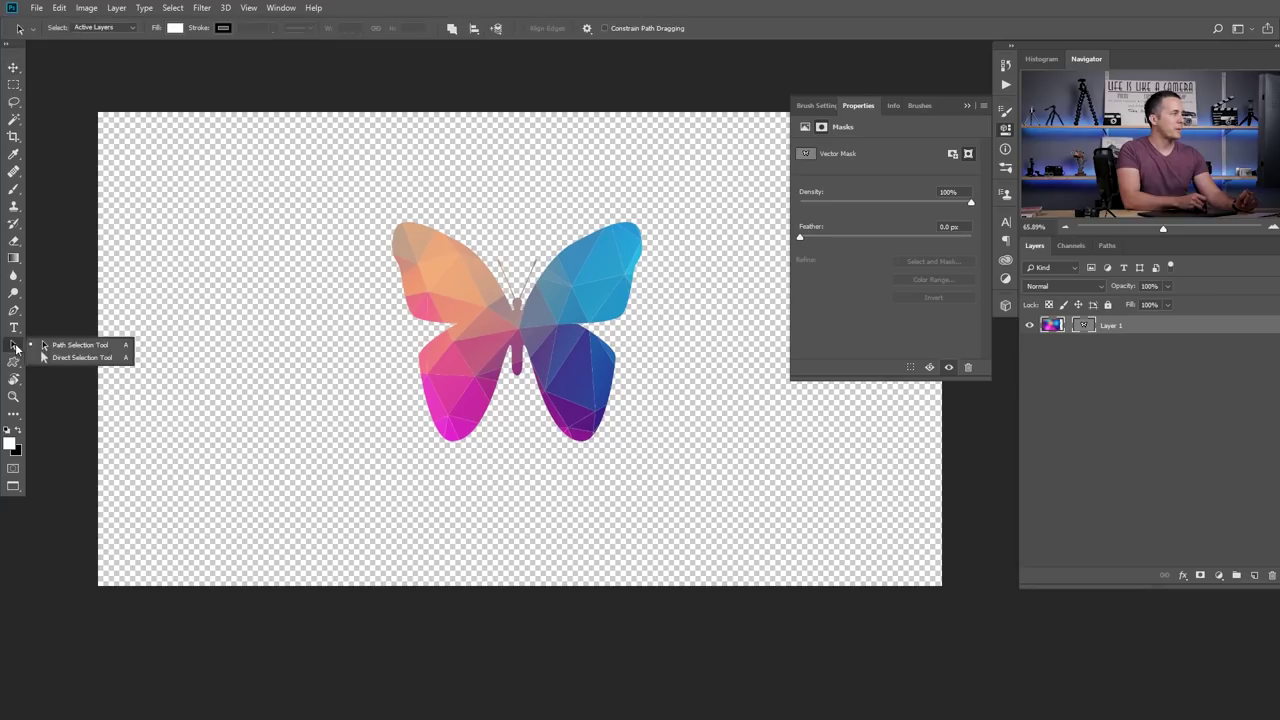
left_click(94, 347)
left_click_drag(550, 330, 700, 380)
left_click_drag(700, 380, 583, 371)
left_click(966, 106)
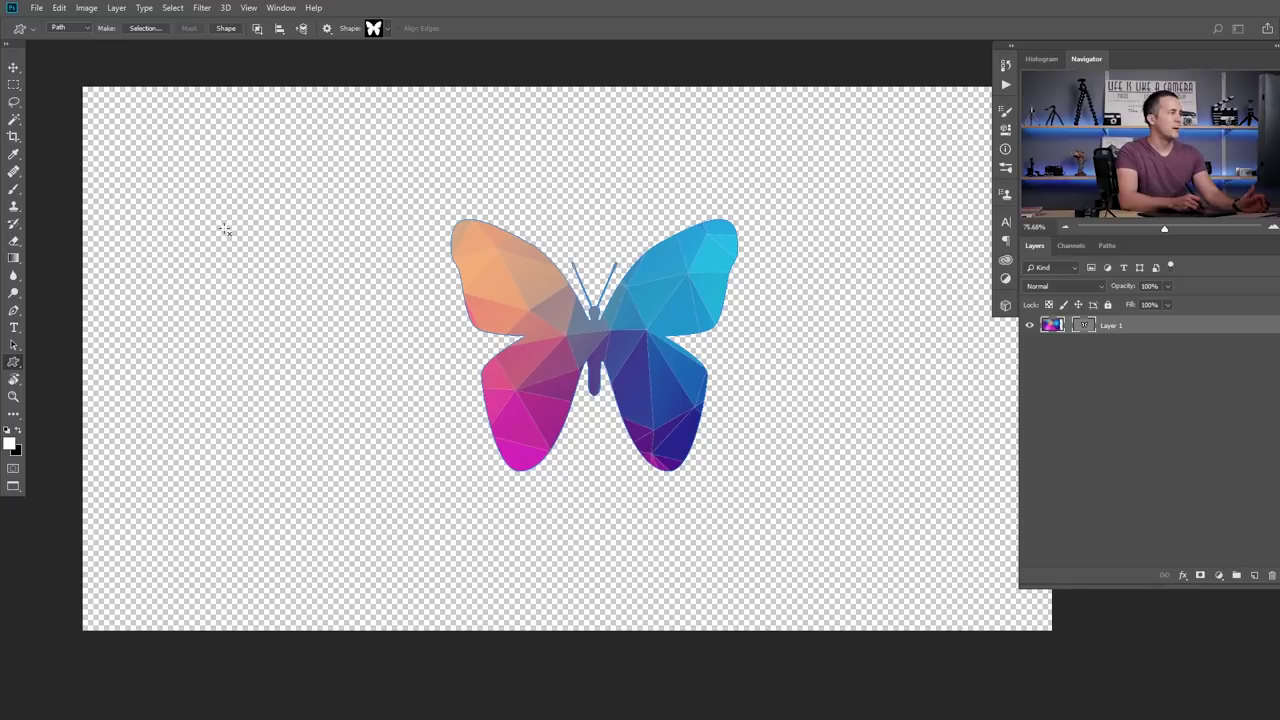
Add small butterflies at the upper left, upper right (nudged left) and lower left of the mask.
left_click_drag(215, 220, 298, 290)
left_click_drag(864, 159, 932, 222)
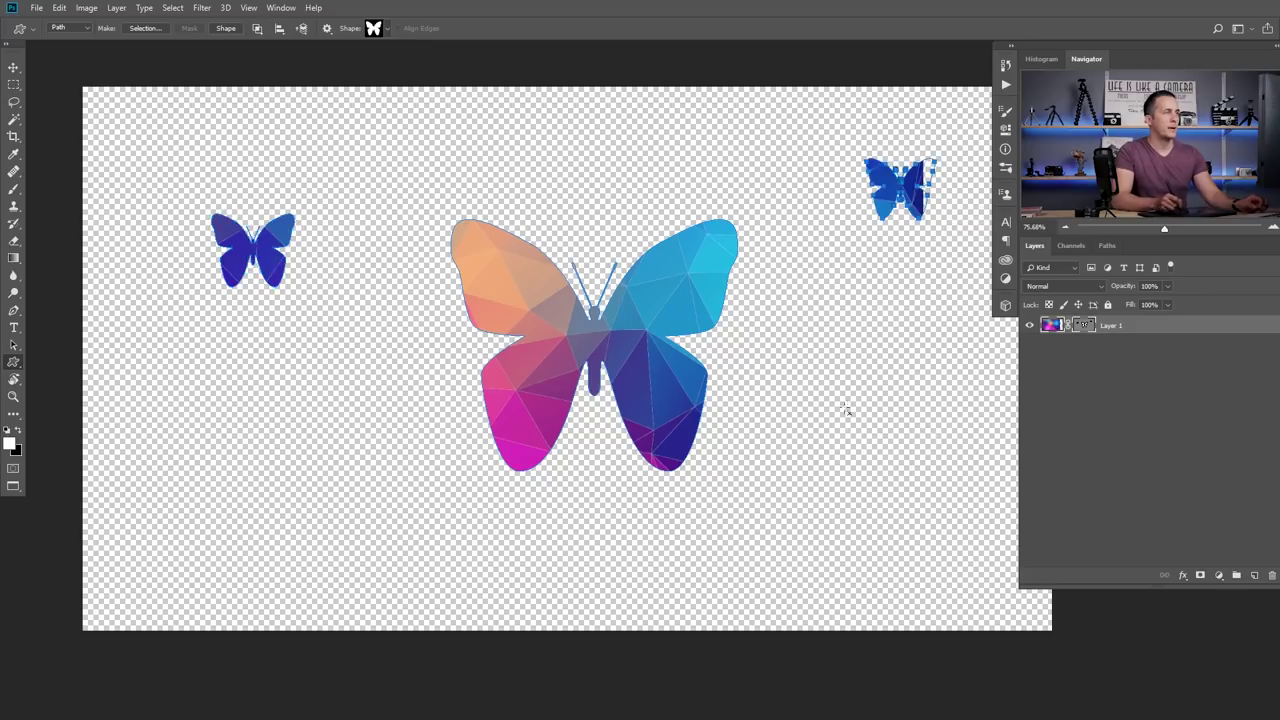
key("a")
left_click_drag(913, 202, 890, 202)
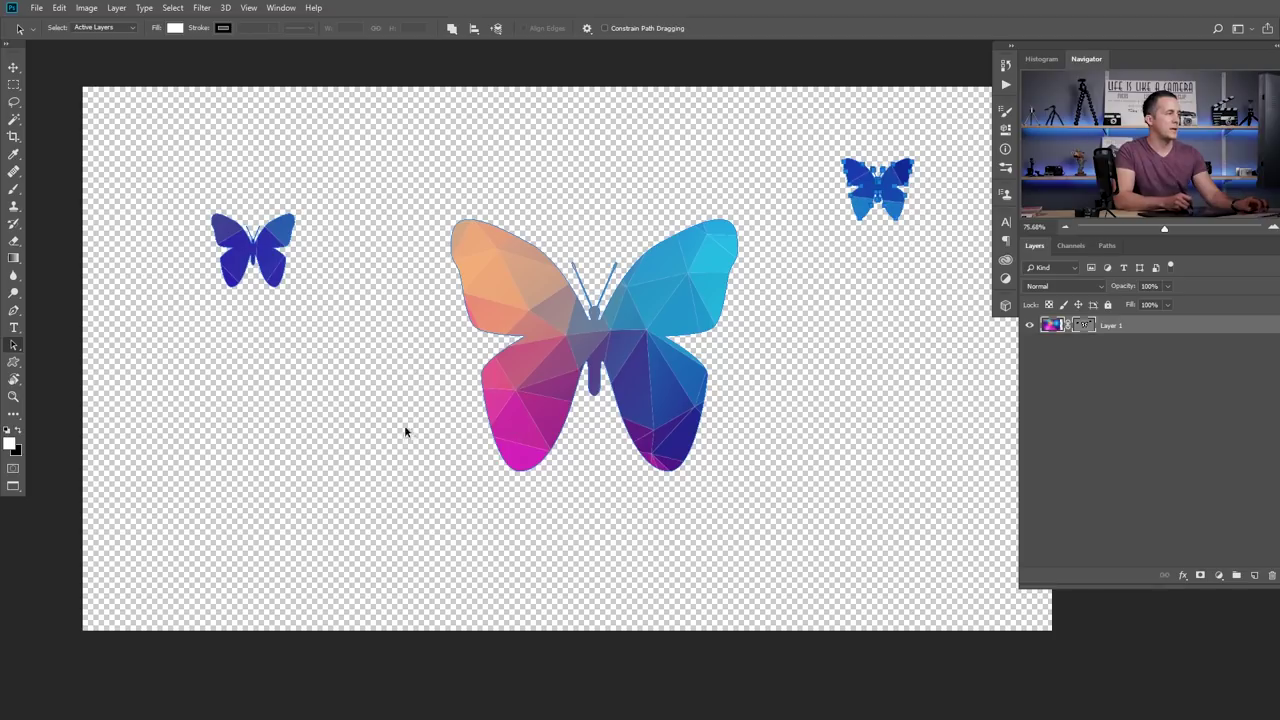
key("u")
left_click_drag(348, 450, 459, 545)
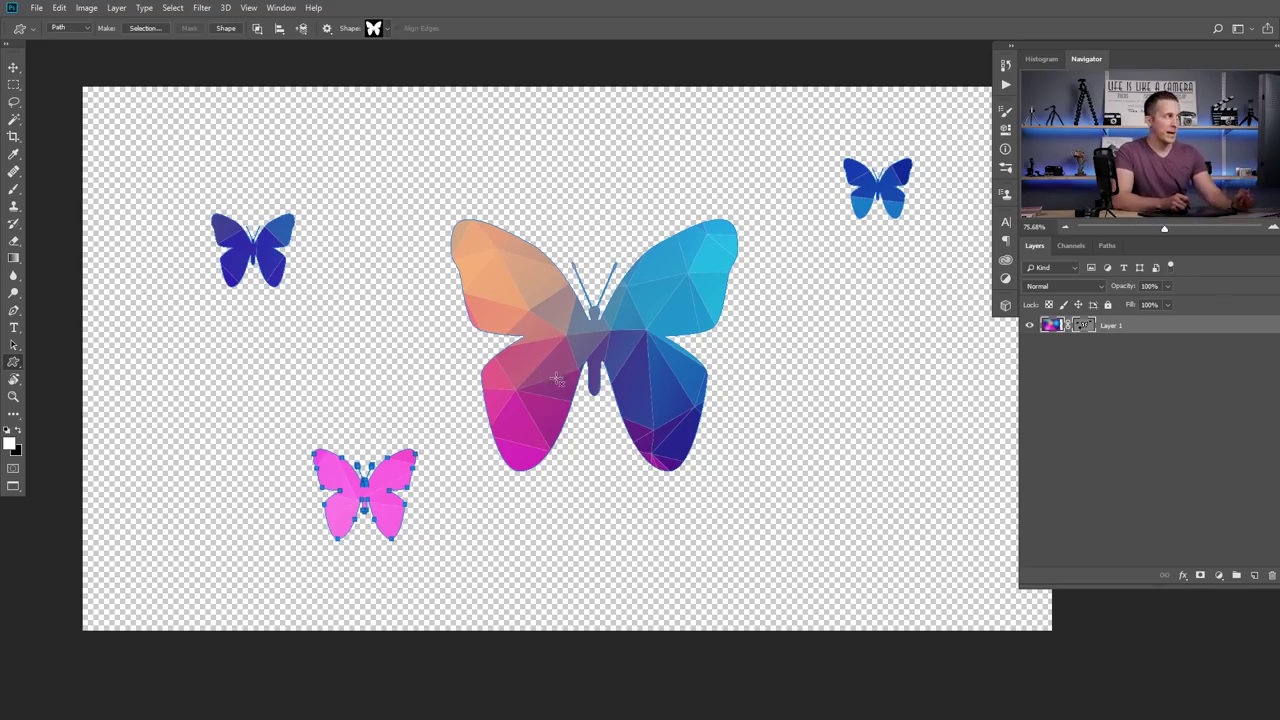
Cut a small leaf shape out of the large butterfly's lower left wing.
left_click(389, 31)
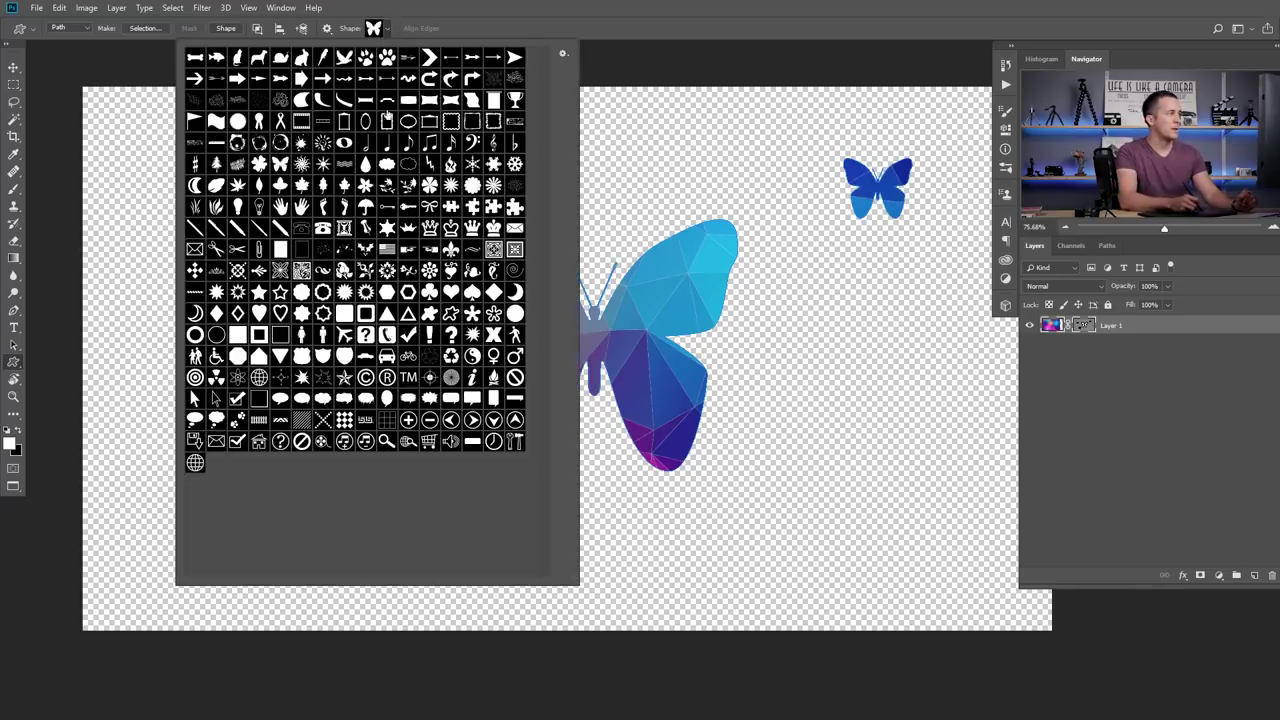
left_click(347, 194)
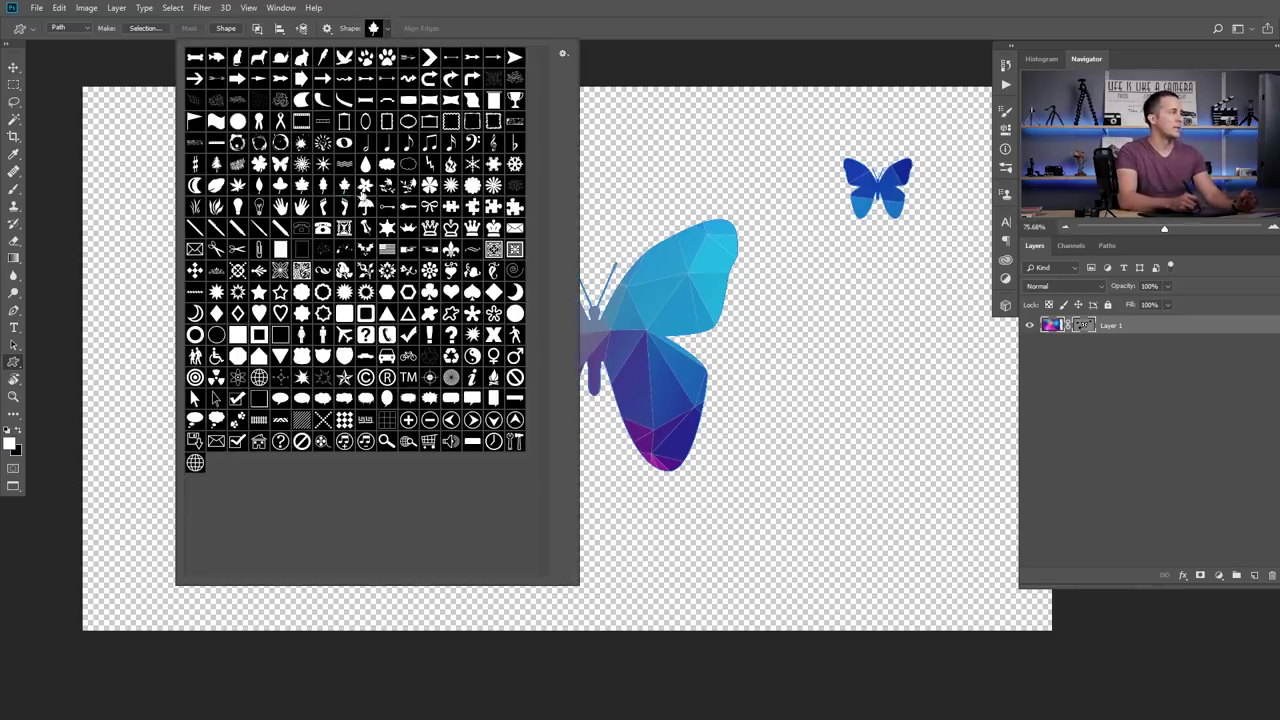
left_click(677, 71)
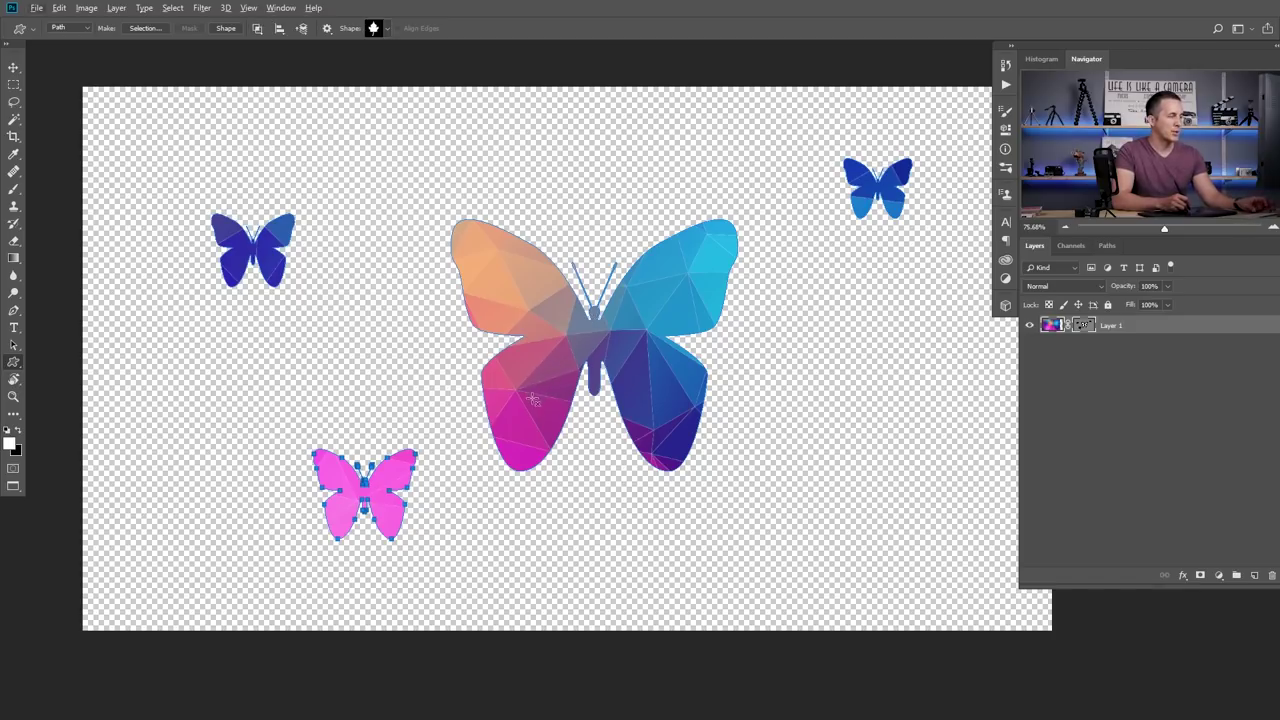
left_click_drag(524, 396, 548, 426)
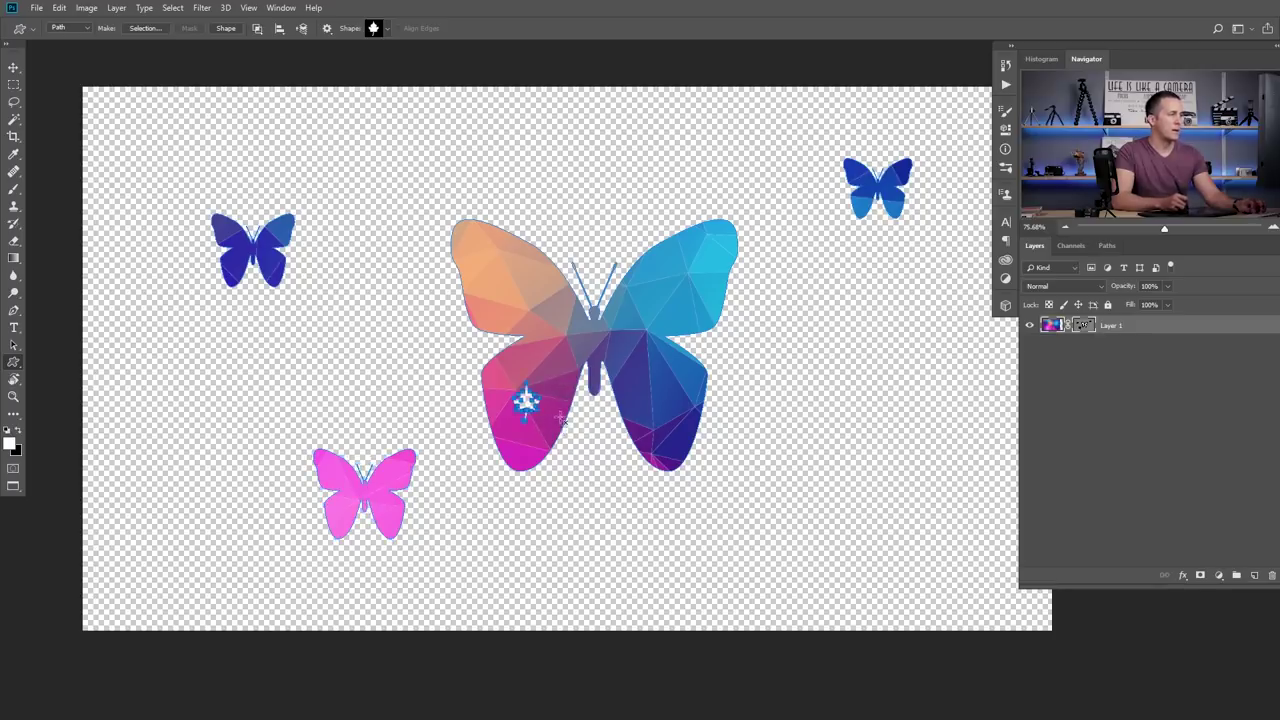
key("v")
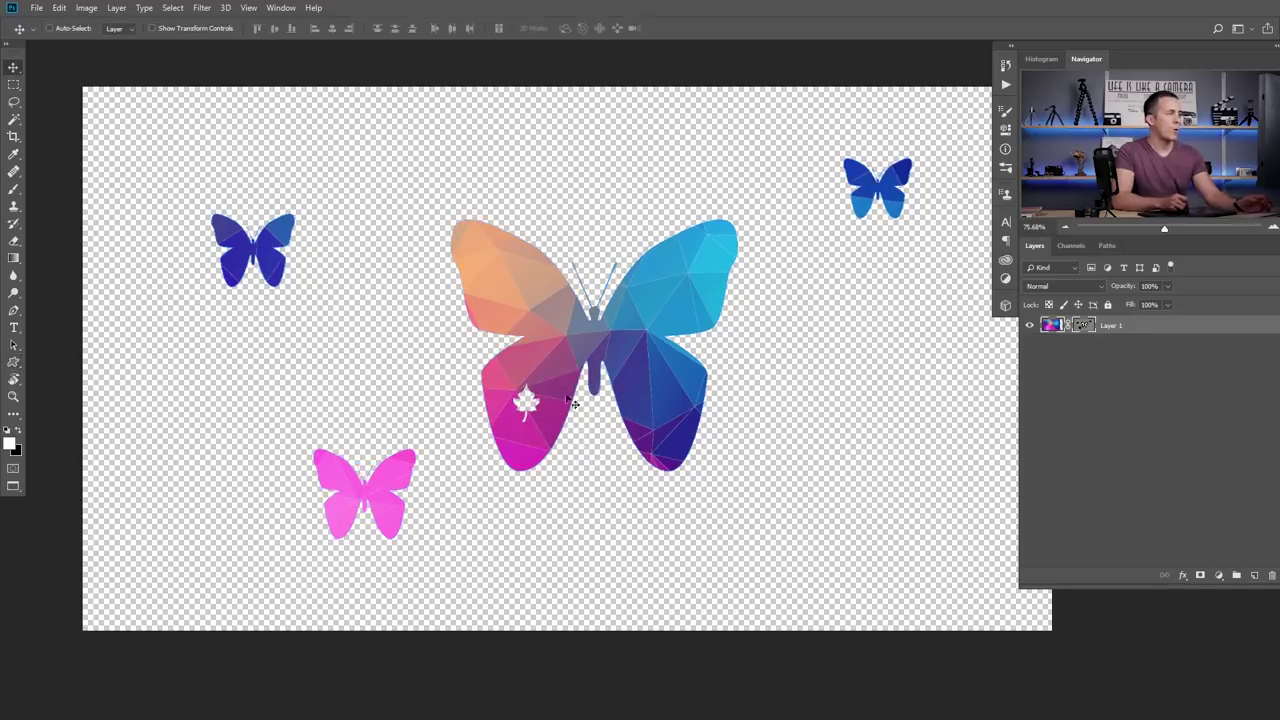
Cut a second decorative custom shape out of the butterfly's right wing.
key("u")
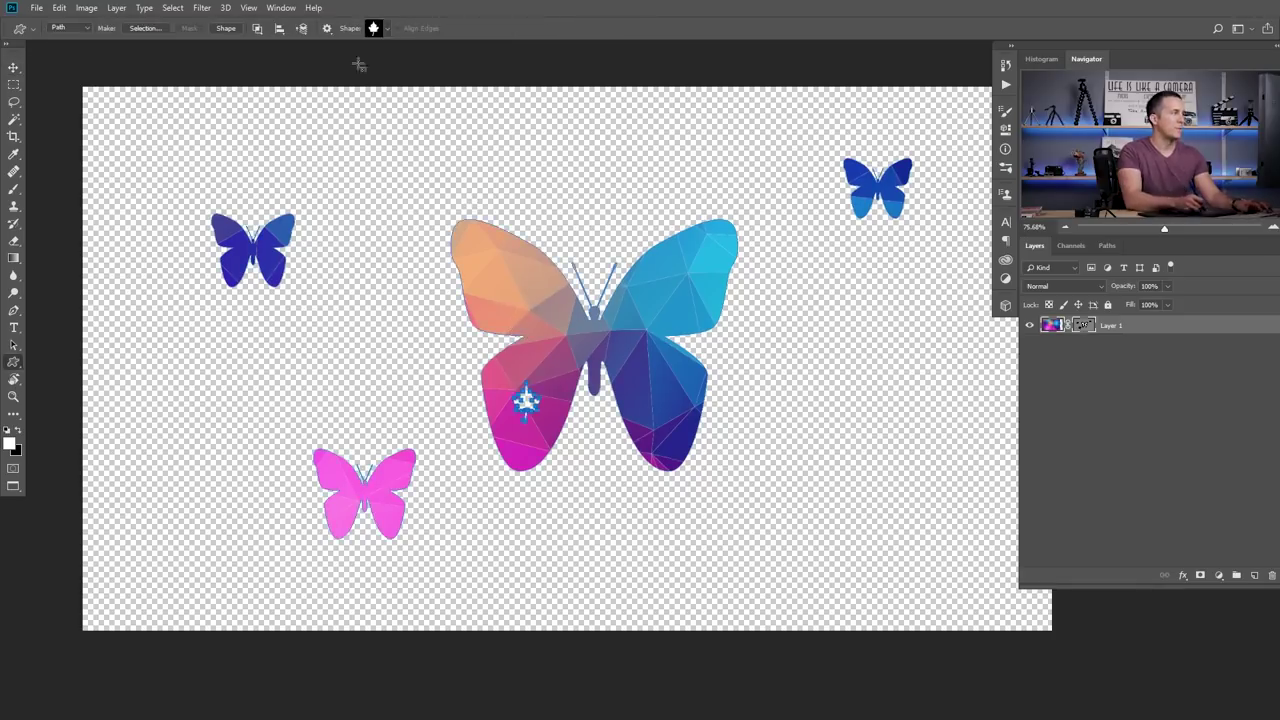
left_click(387, 30)
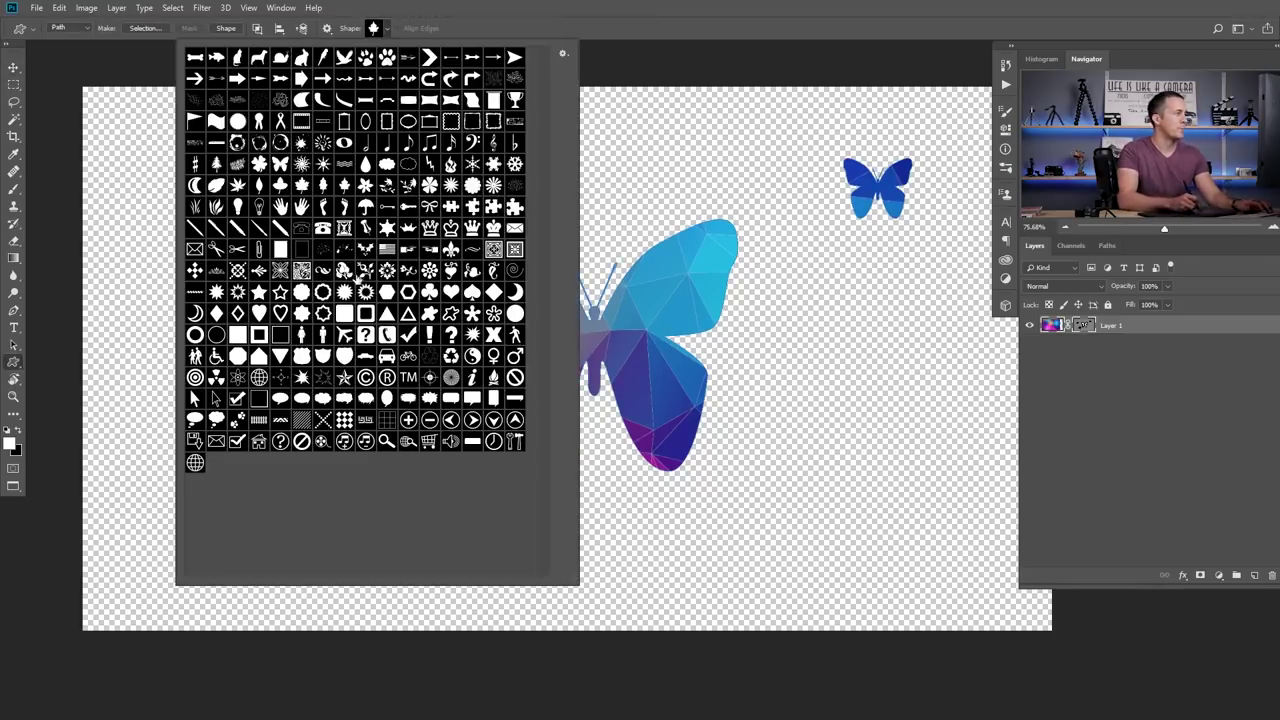
left_click(343, 270)
left_click_drag(660, 291, 717, 326)
key("alt+space")
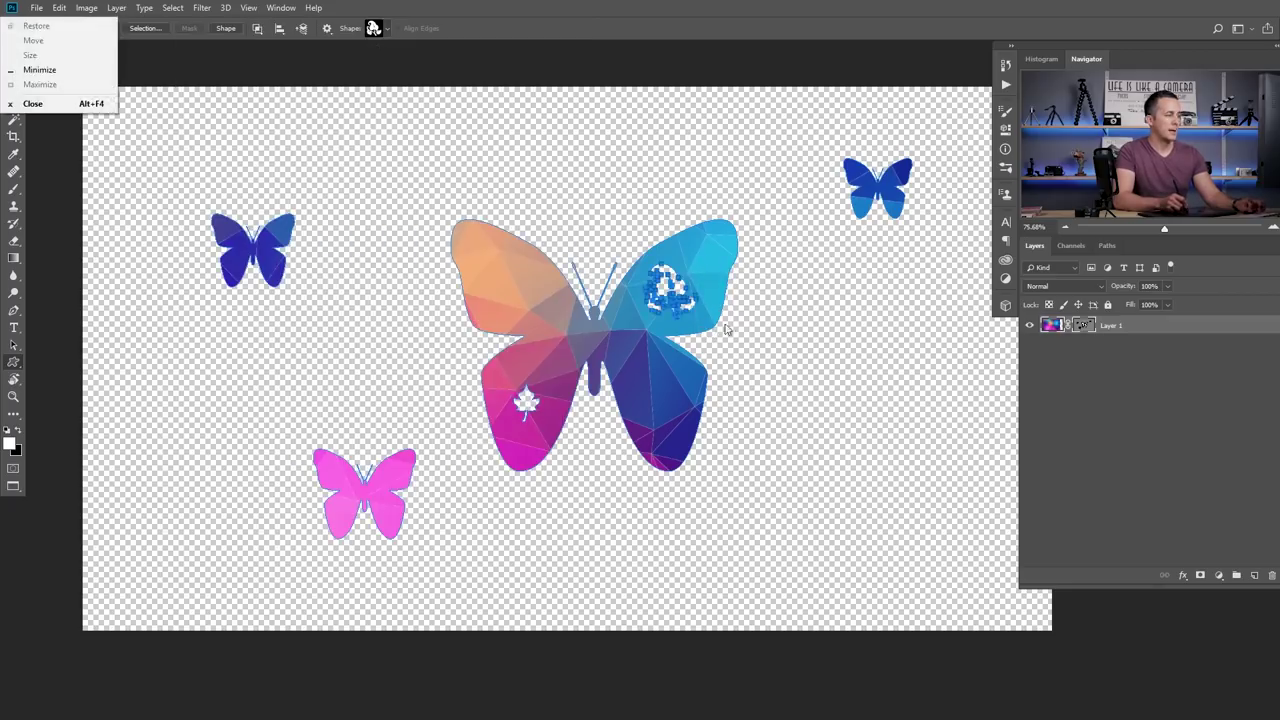
key("Escape")
key("v")
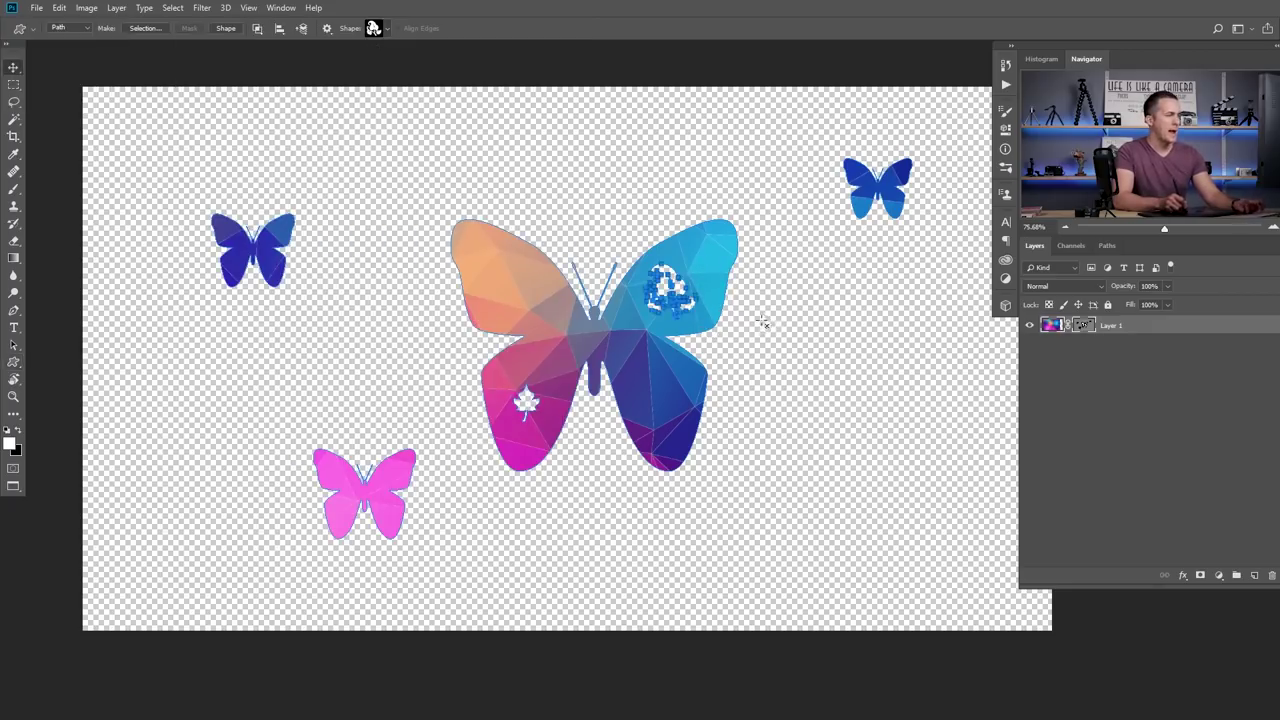
key("Delete")
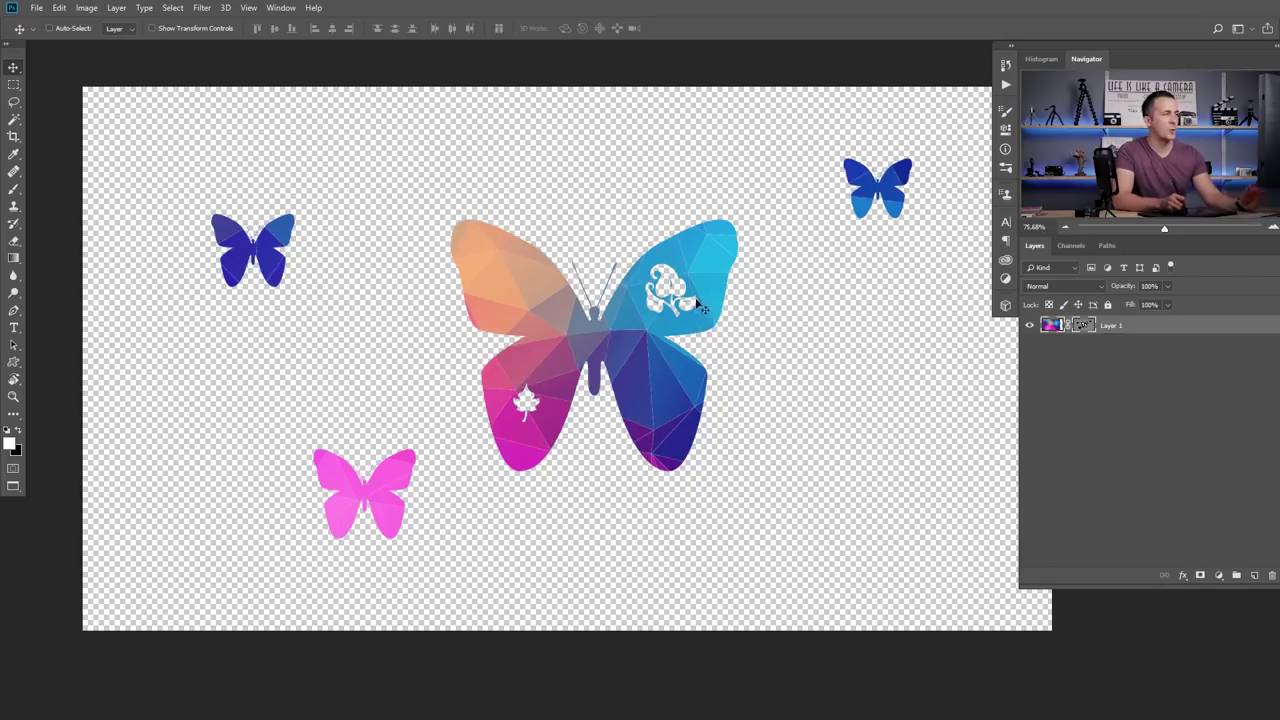